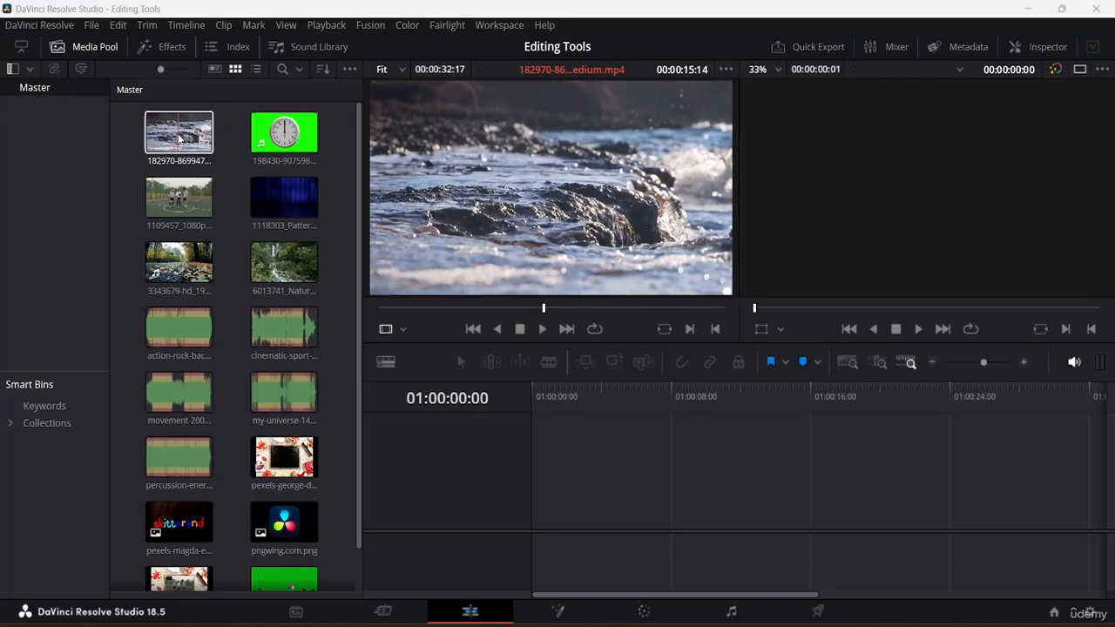
left_click(179, 139)
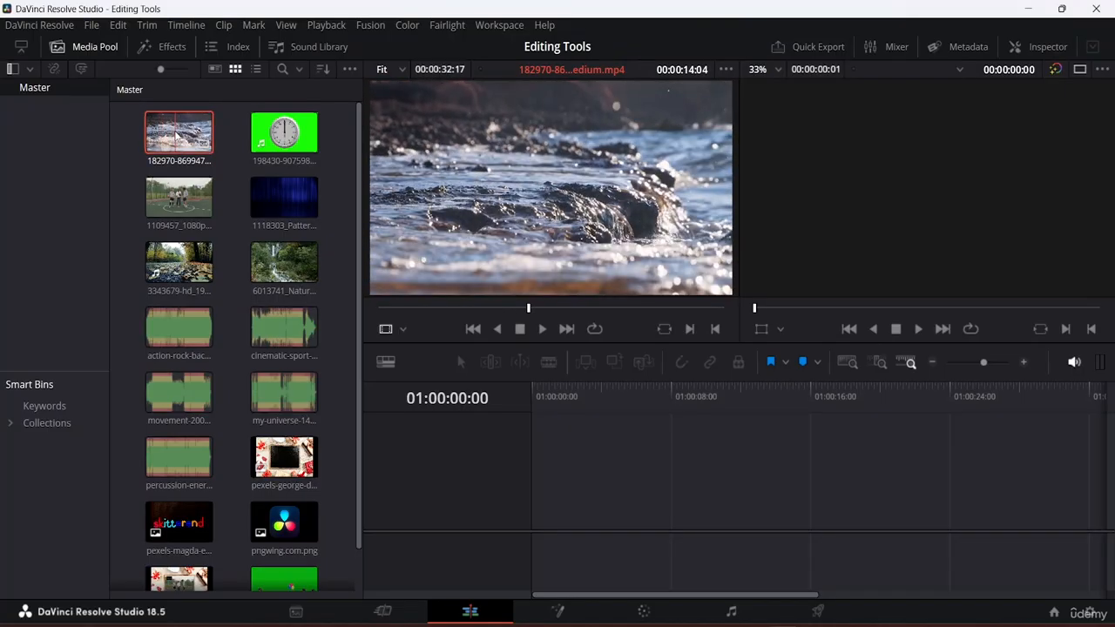
left_click_drag(176, 137, 546, 503)
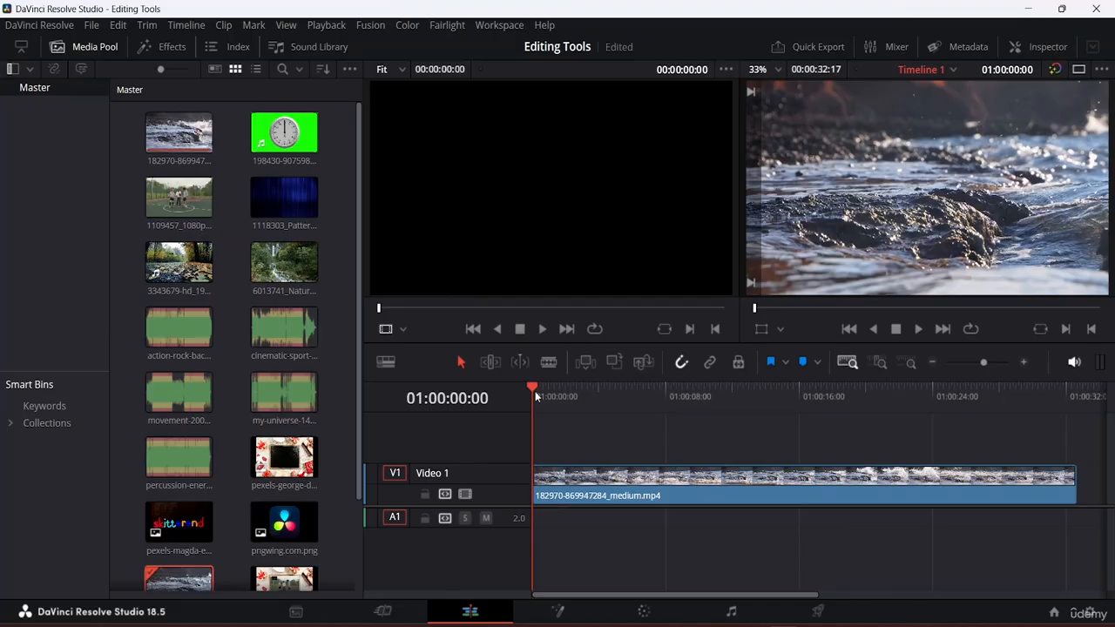
left_click_drag(535, 391, 602, 398)
left_click(740, 485)
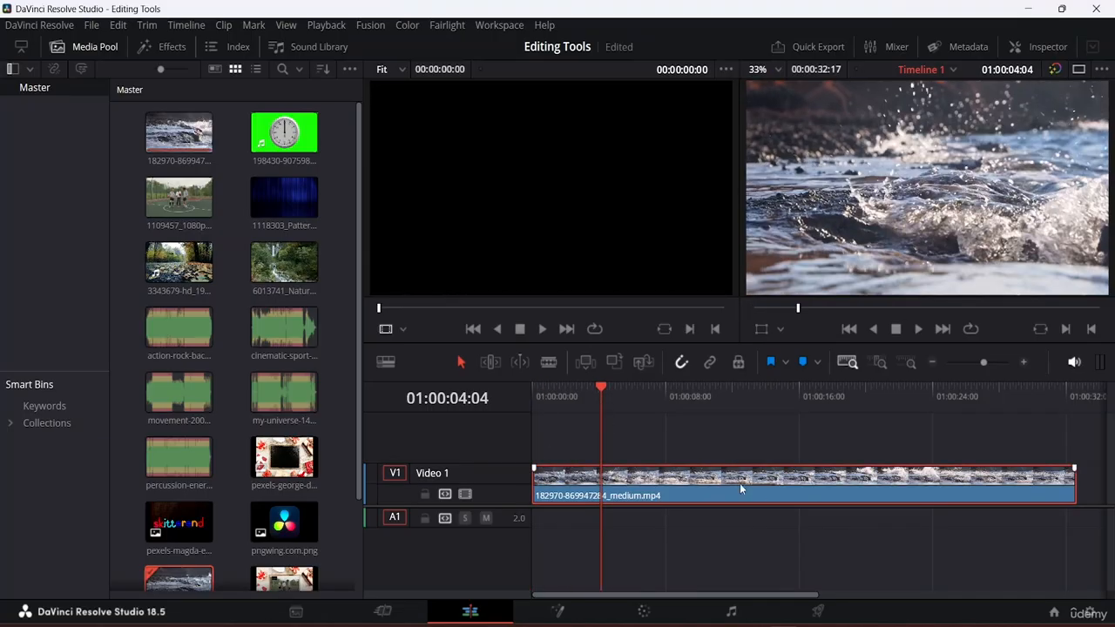
Hide the media pool and switch the viewers to the single-viewer layout
left_click(510, 330)
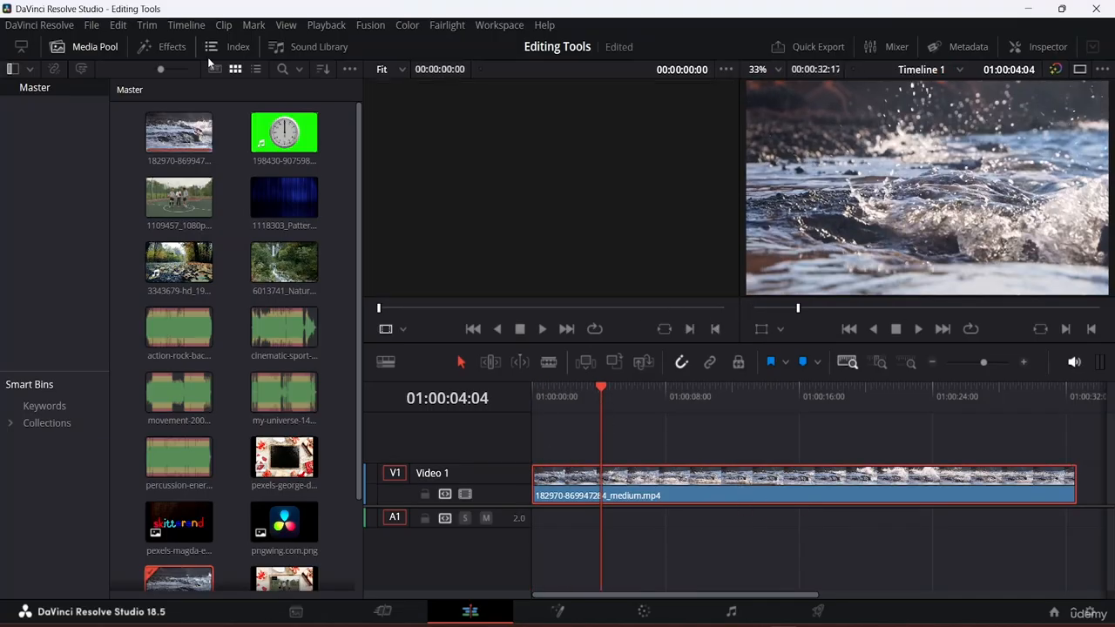
left_click(97, 46)
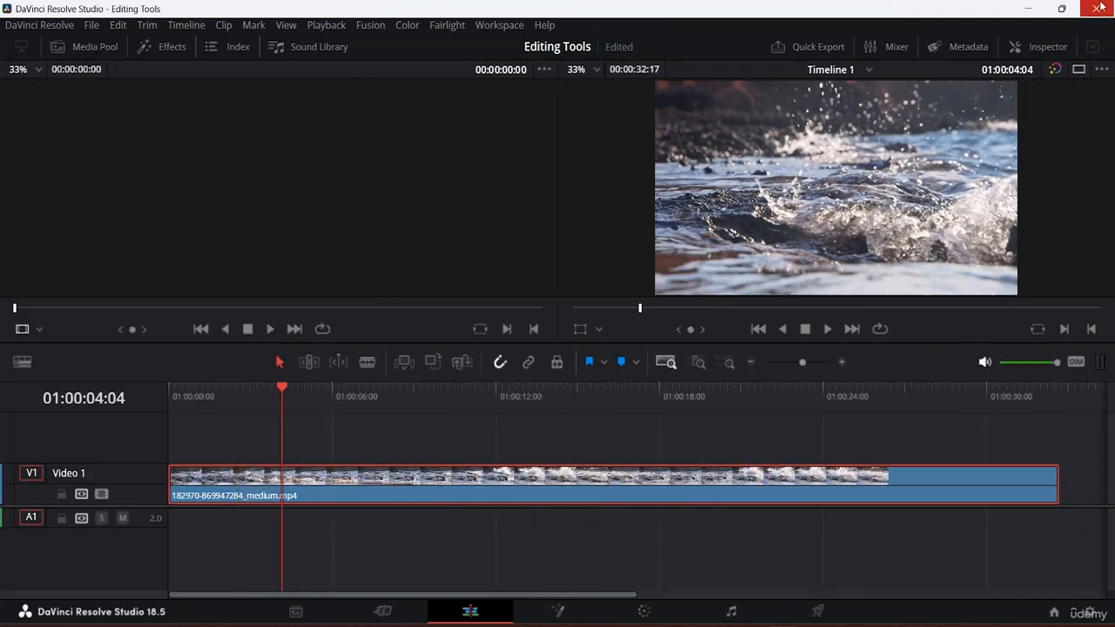
left_click(1079, 70)
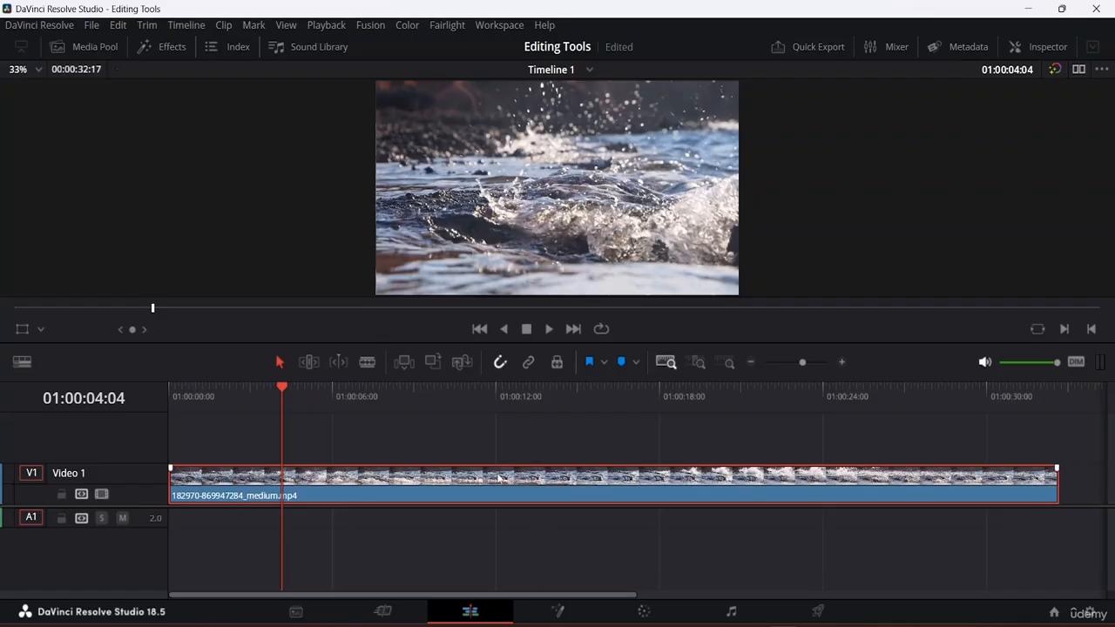
Restore the media pool and the dual-viewer layout, with the source viewer set to show video
left_click(71, 48)
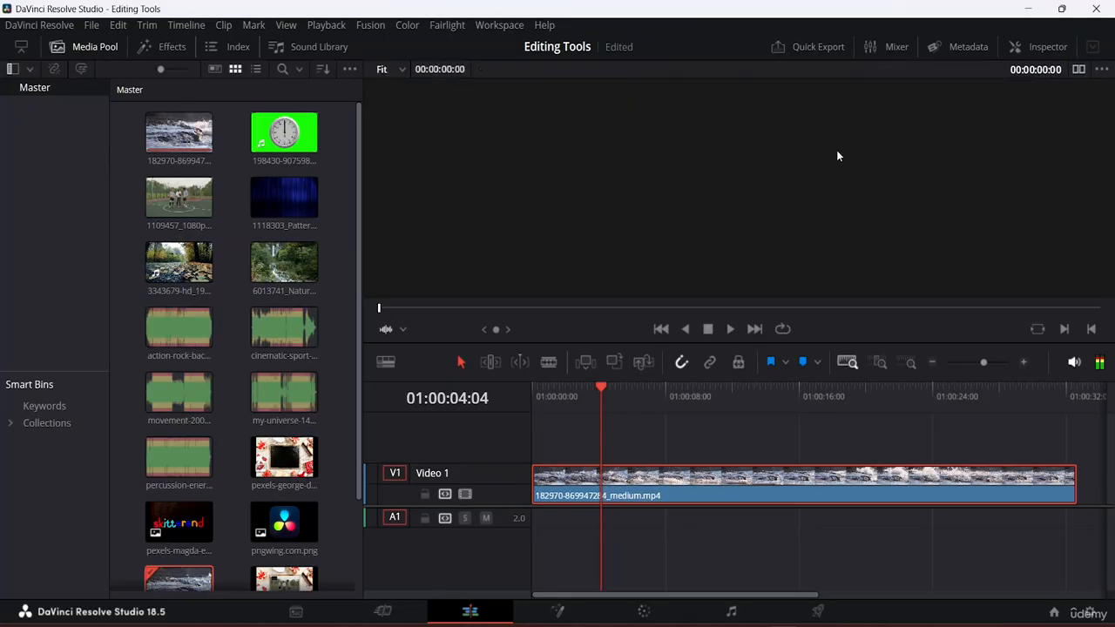
left_click(403, 328)
left_click(419, 354)
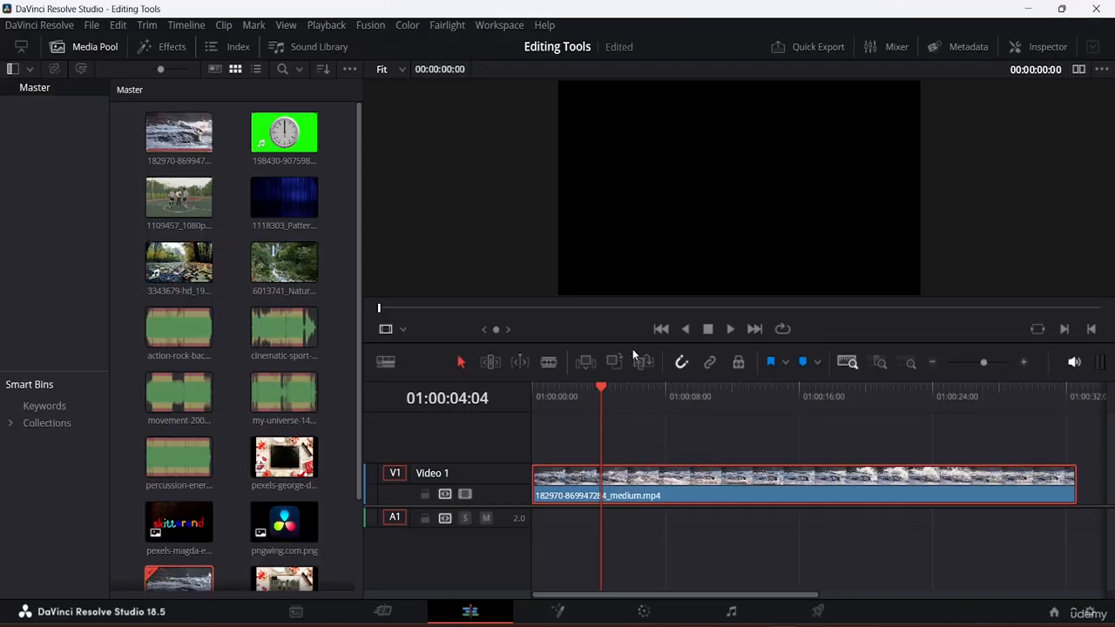
left_click(1080, 69)
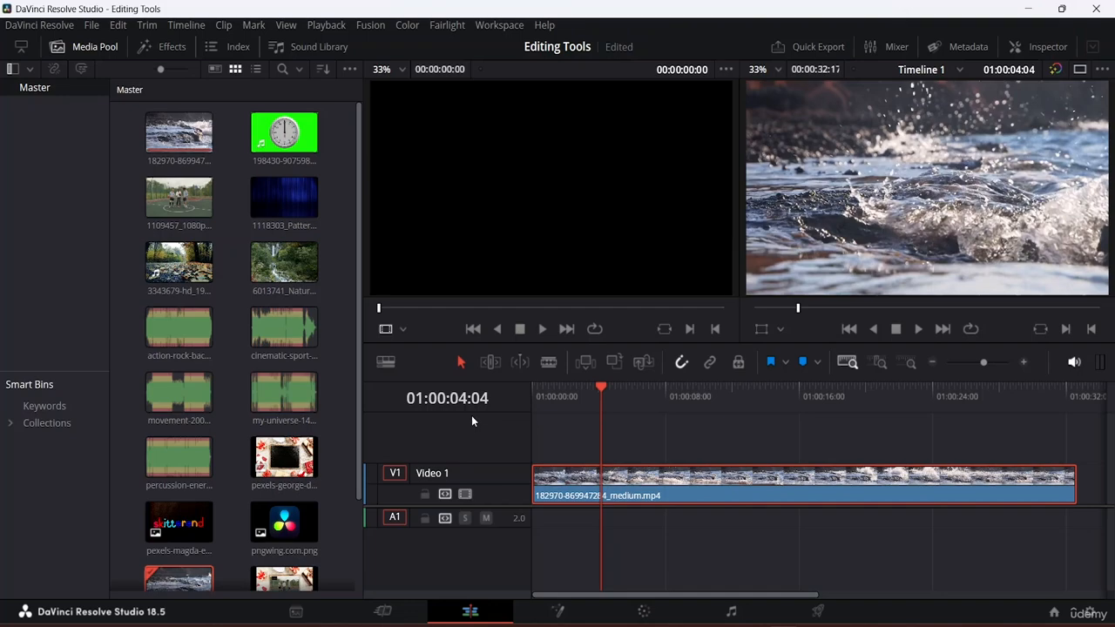
Add the 1109457_1080p basketball clip to a new track above the water clip and move its start to the playhead at 01:00:04:04
mouse_move(671, 489)
left_mouse_down()
mouse_move(740, 489)
mouse_move(692, 471)
mouse_move(672, 483)
left_mouse_up()
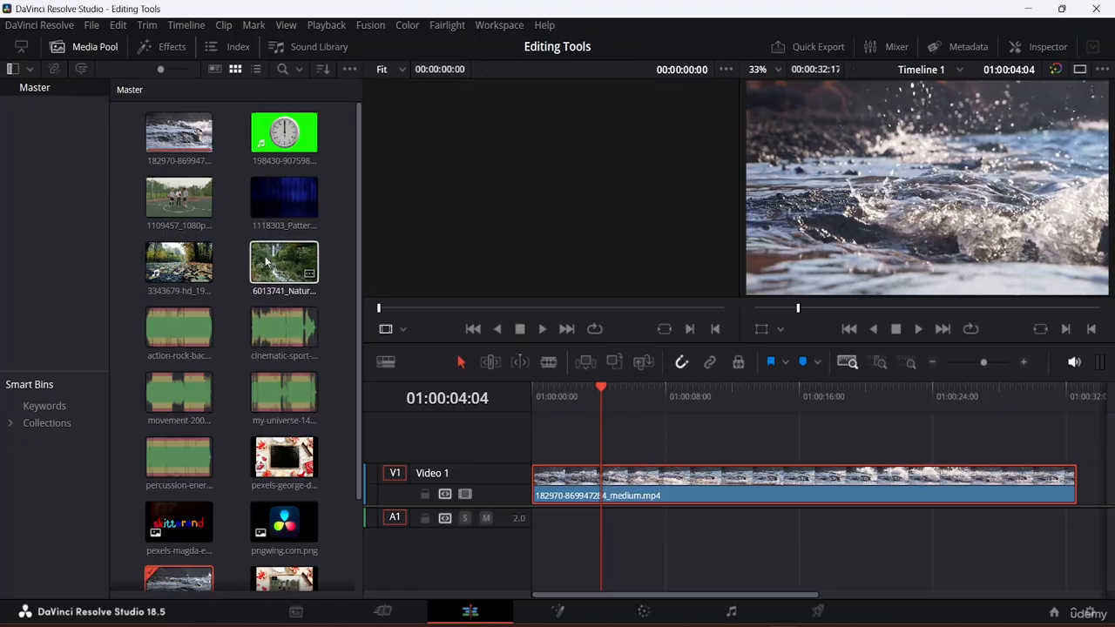
left_click(180, 198)
left_click_drag(180, 197, 534, 457)
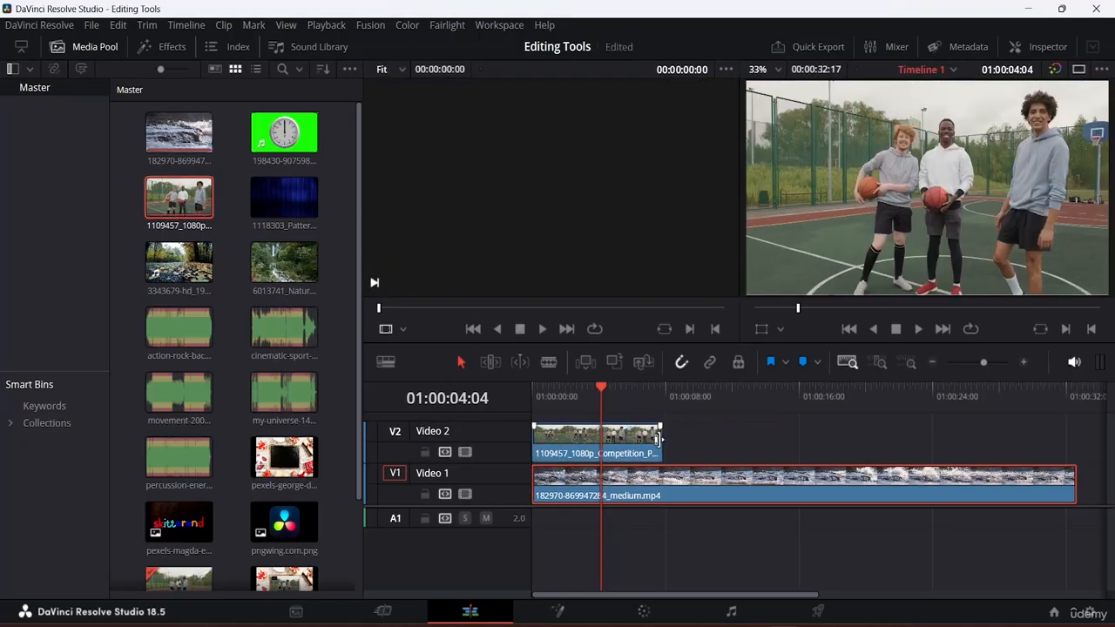
left_click(578, 442)
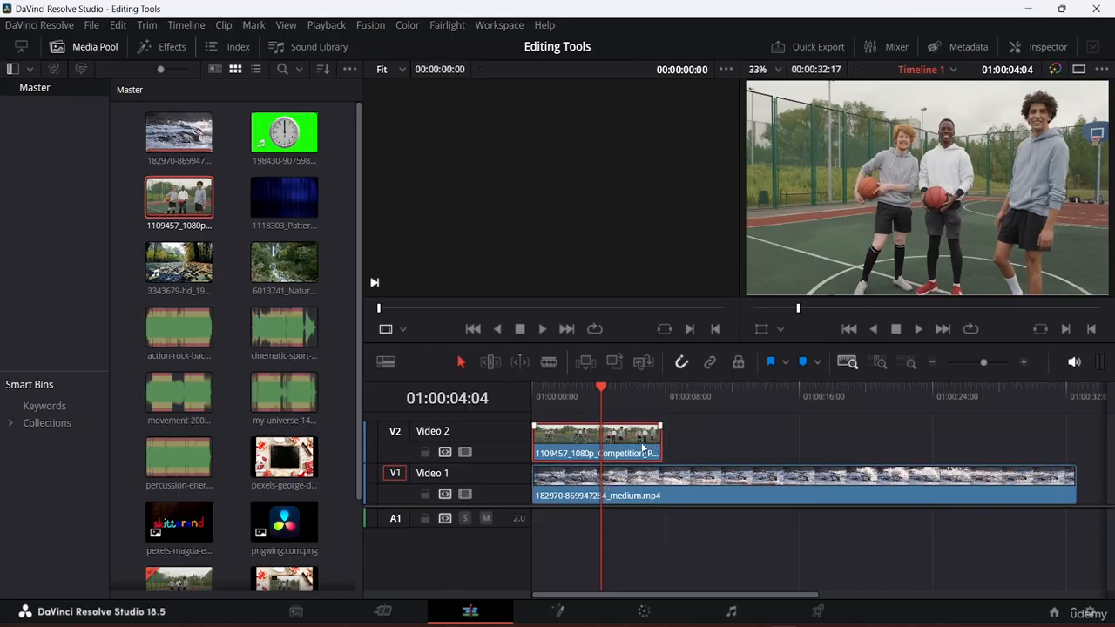
left_click_drag(642, 447, 713, 447)
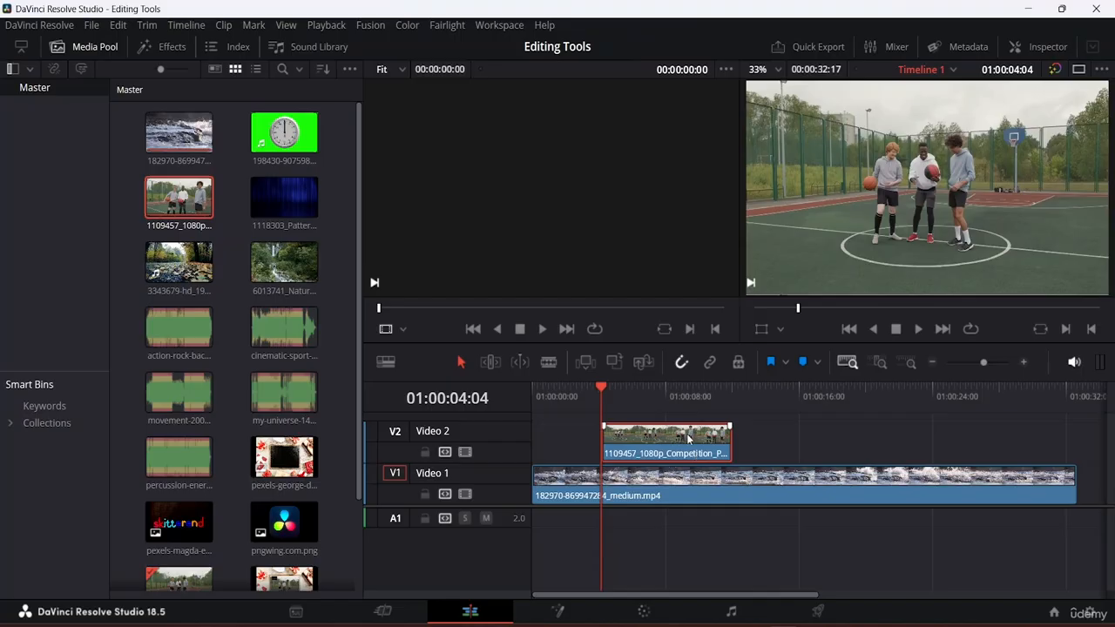
right_click(687, 434)
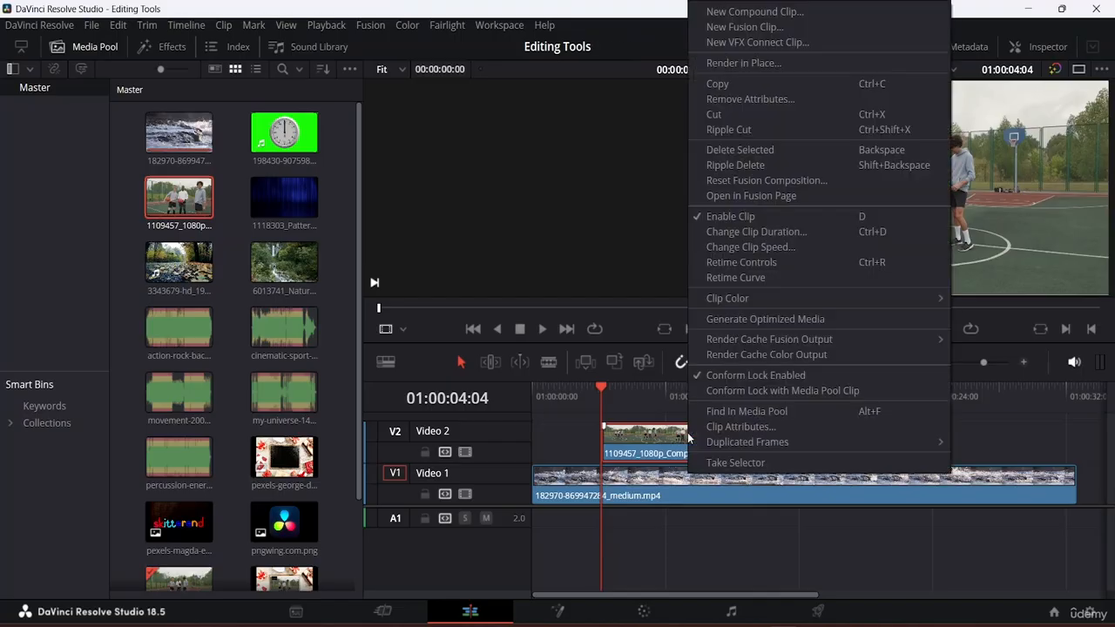
left_click(687, 432)
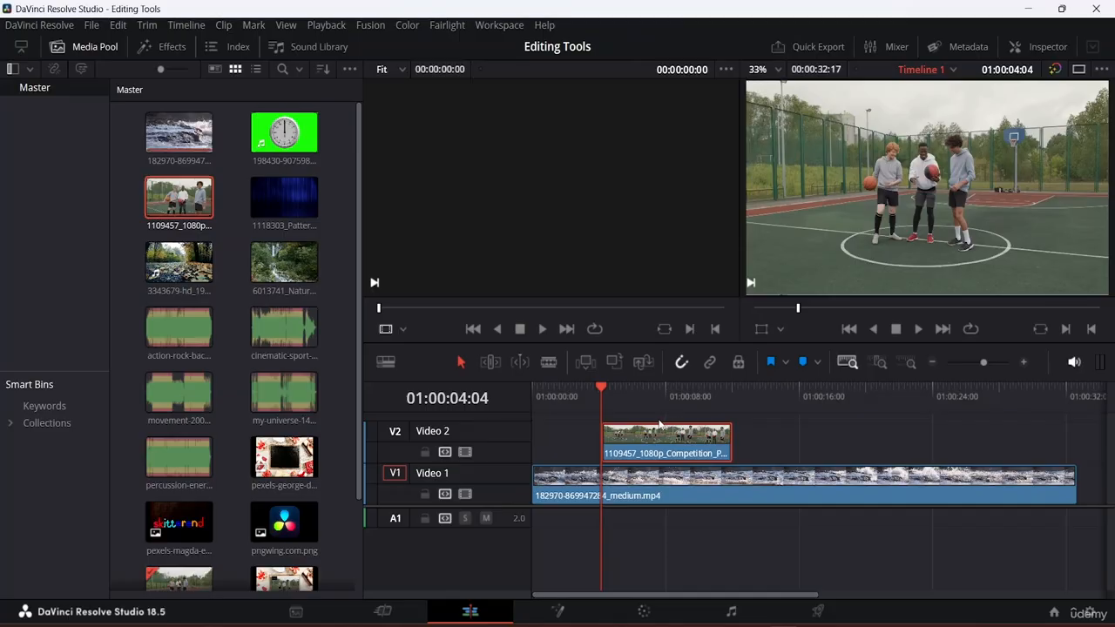
Transform the basketball clip in the timeline viewer, scaling it slightly smaller than the frame and centring it over the water clip
left_click(760, 330)
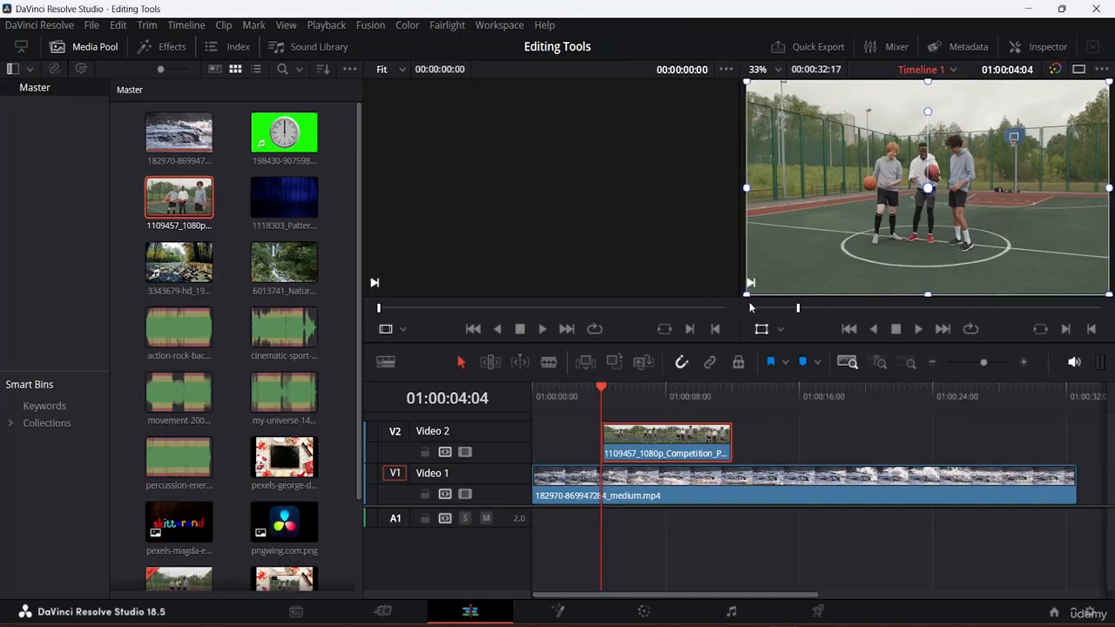
left_click_drag(747, 296, 859, 229)
left_click_drag(949, 160, 1074, 90)
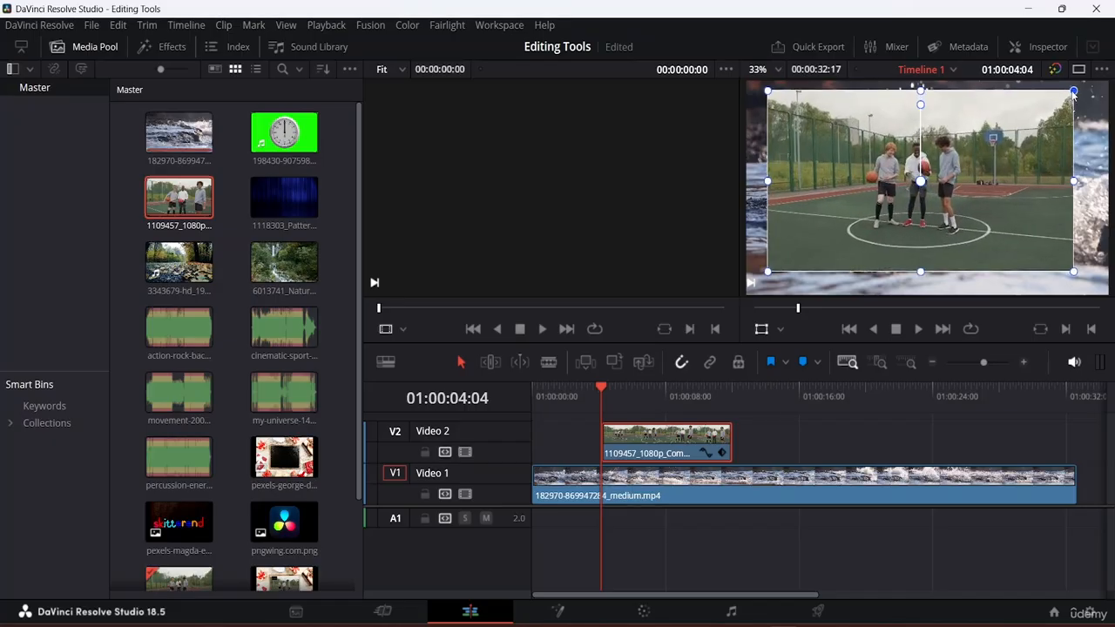
left_click_drag(931, 134, 940, 144)
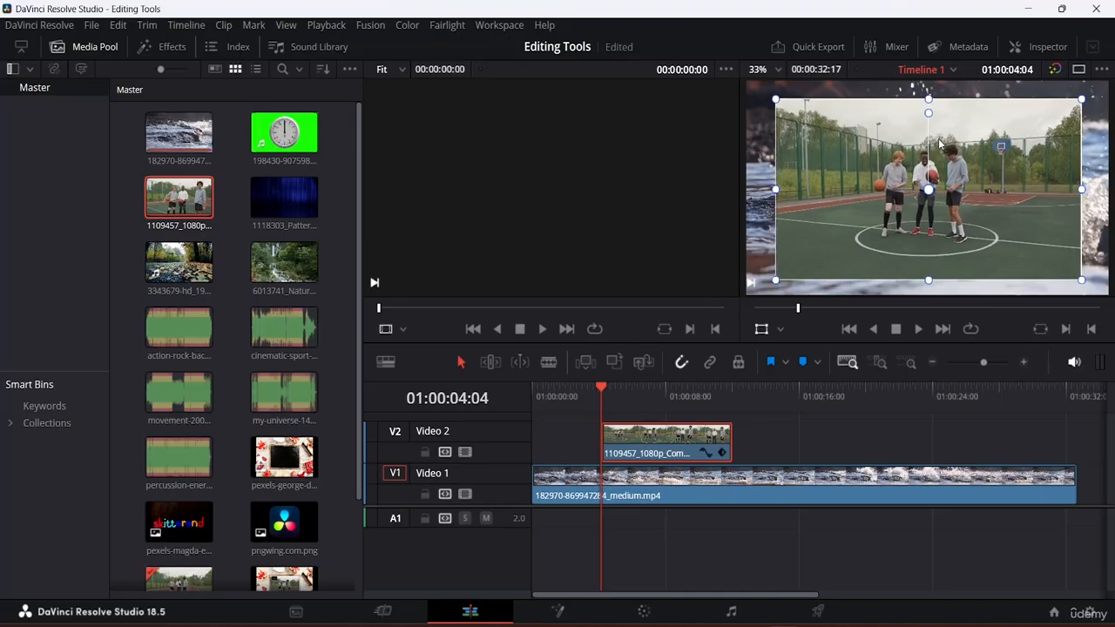
left_click(850, 442)
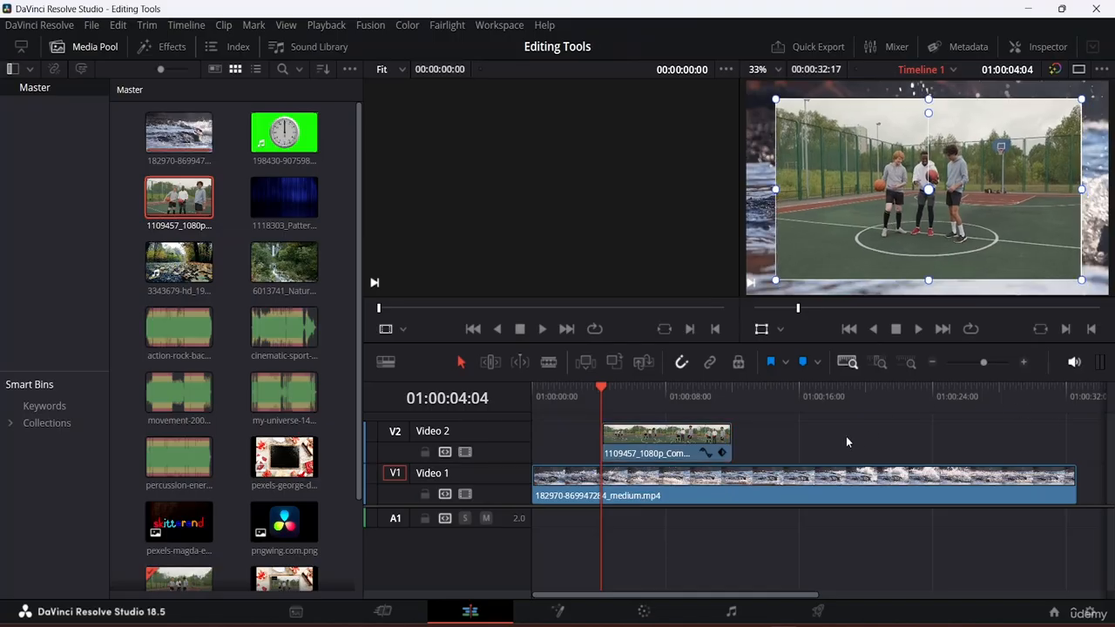
Play the timeline from about 01:00:02:11 to review the overlaid basketball clip, stopping at about 01:00:05:12
left_click_drag(600, 389, 574, 393)
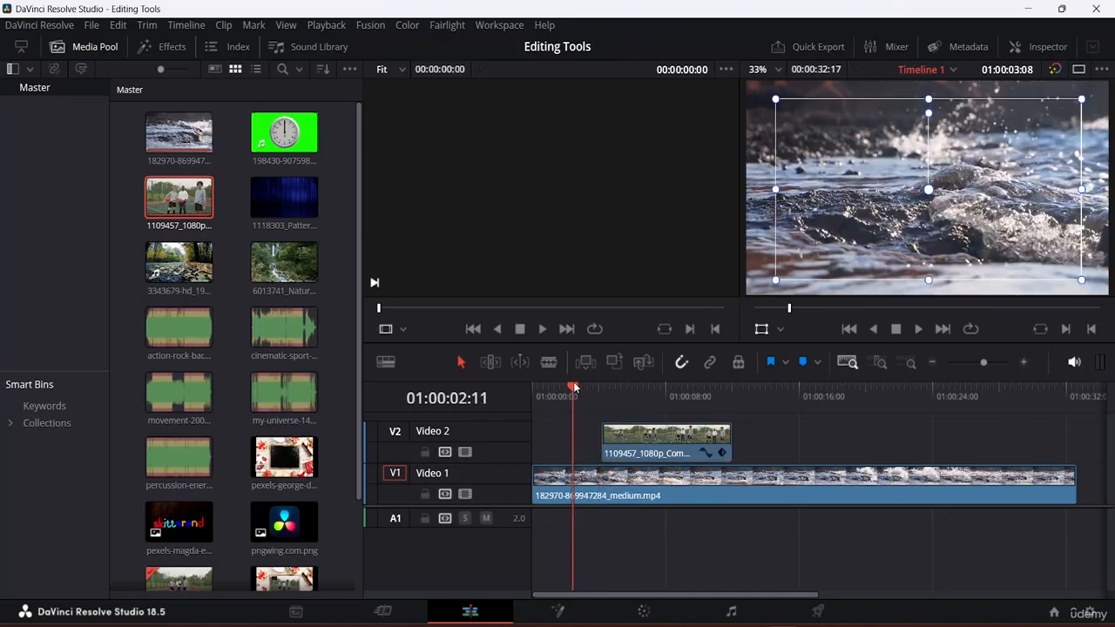
key("space")
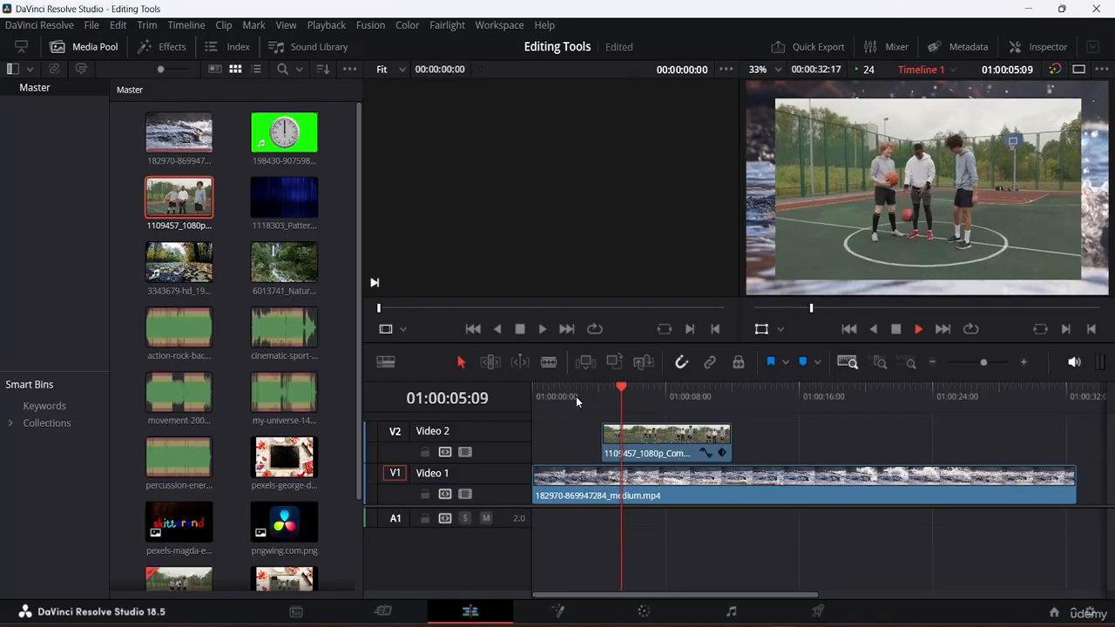
key("space")
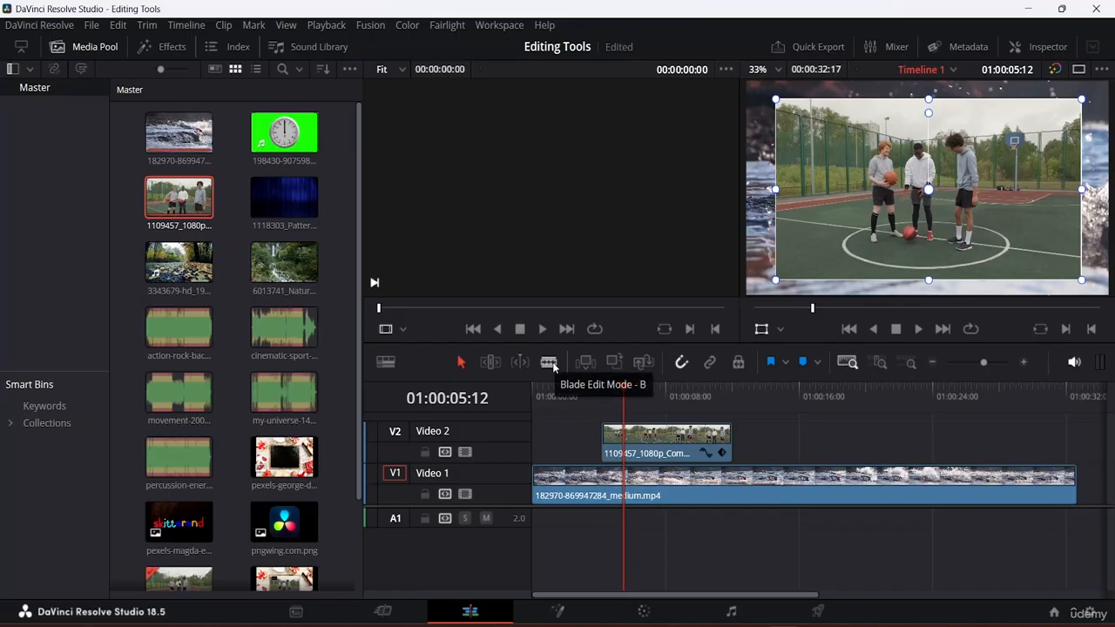
Delete the basketball clip from Video 2
left_click(657, 449)
key("Delete")
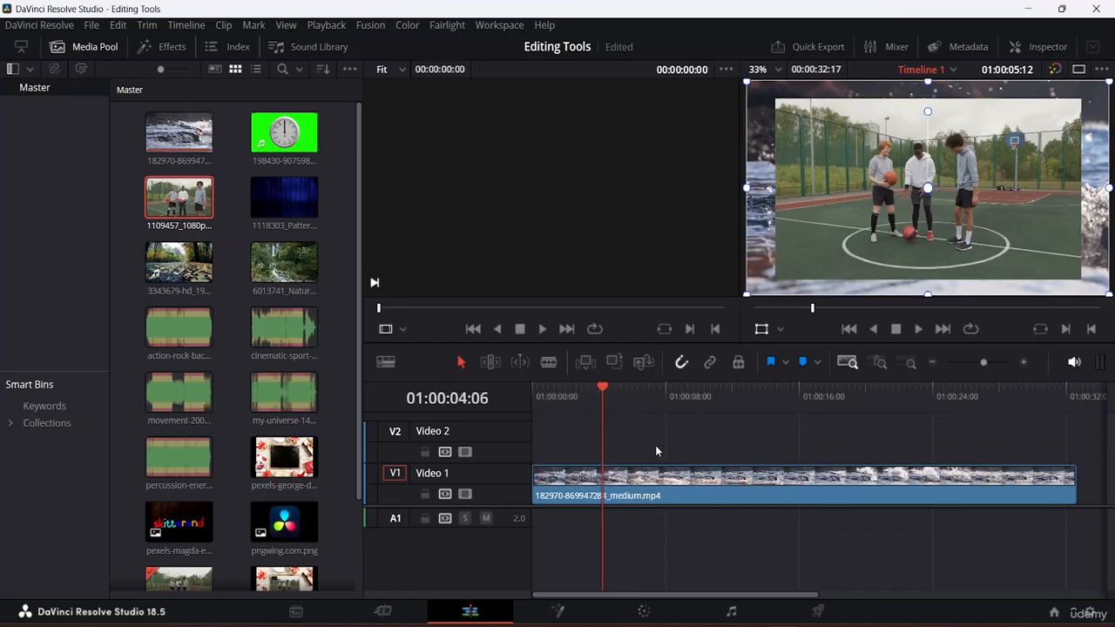
left_click(679, 499)
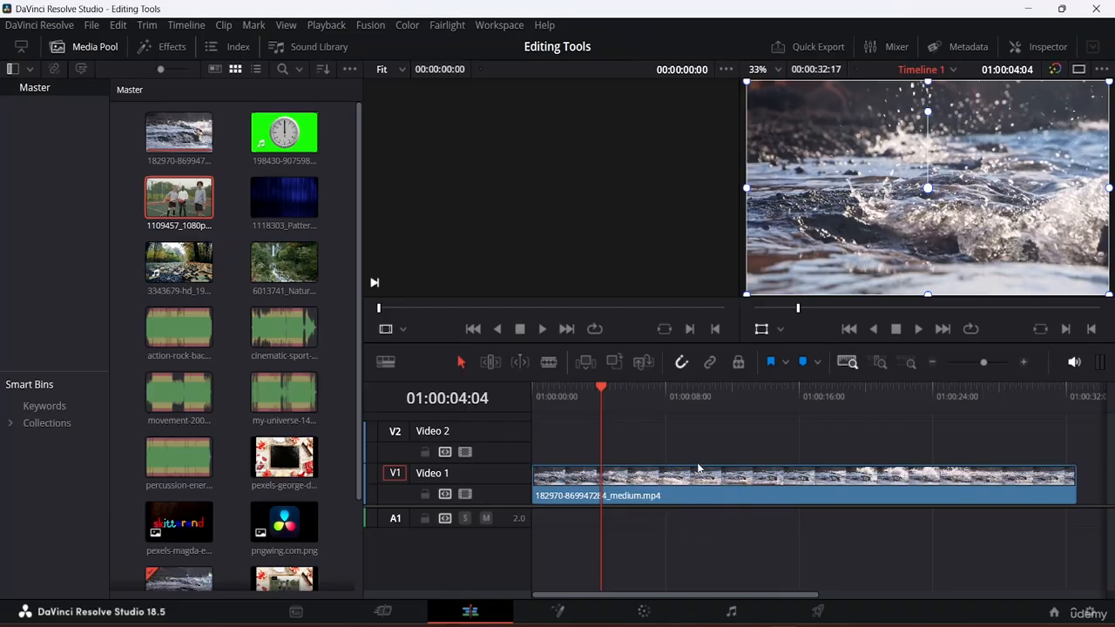
Load the water clip into the source viewer and scrub the timeline to its end, back to its start, and to about 01:00:09:23
double_click(188, 148)
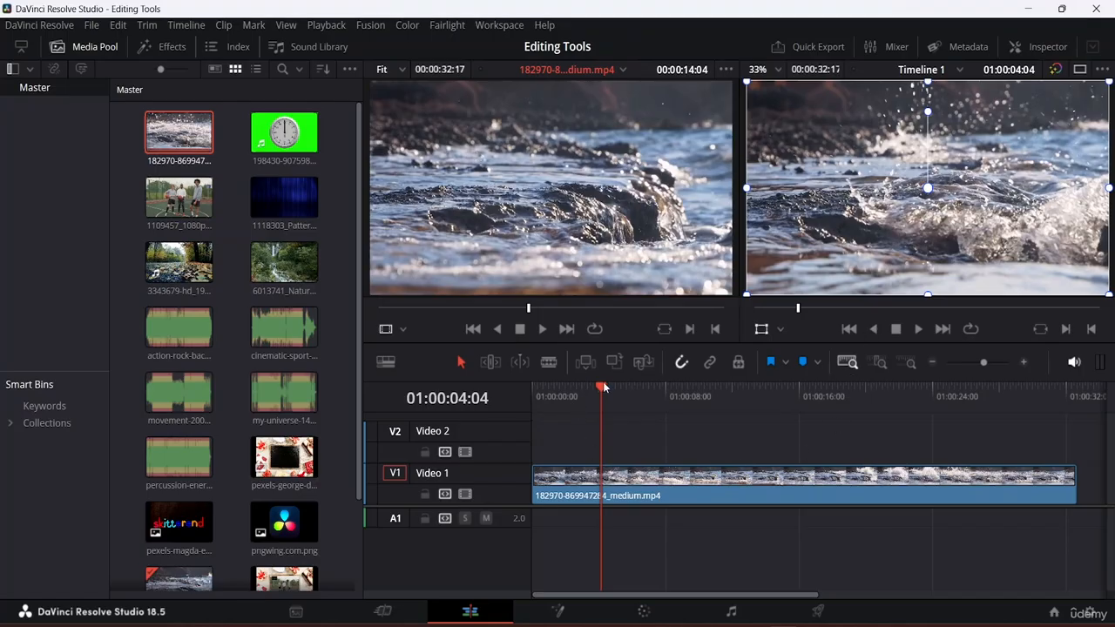
left_click_drag(602, 388, 696, 366)
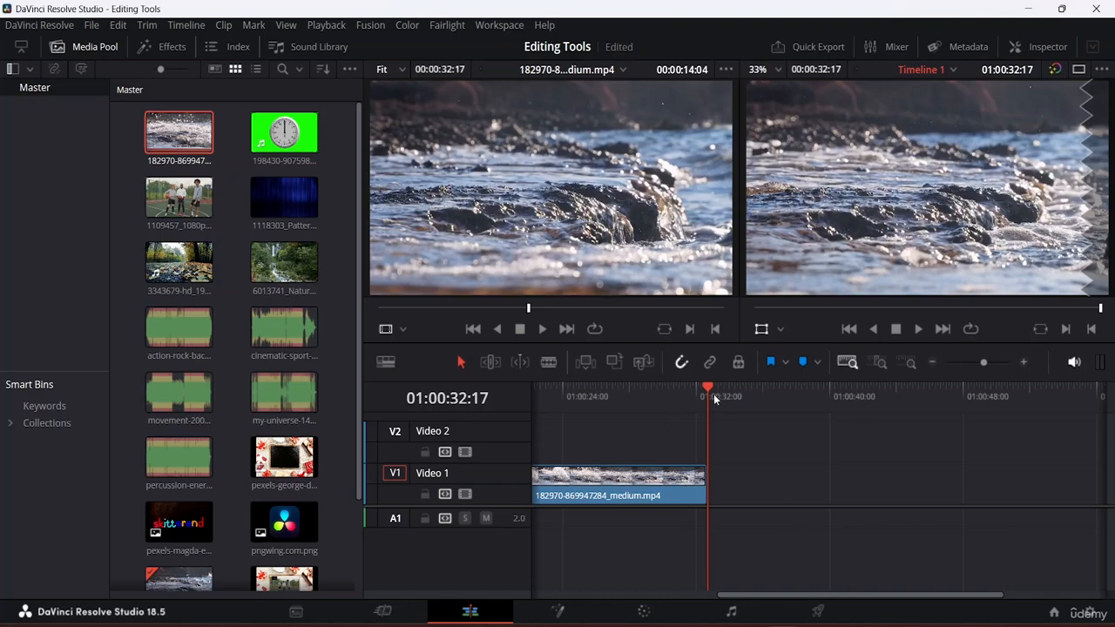
left_click_drag(708, 390, 497, 374)
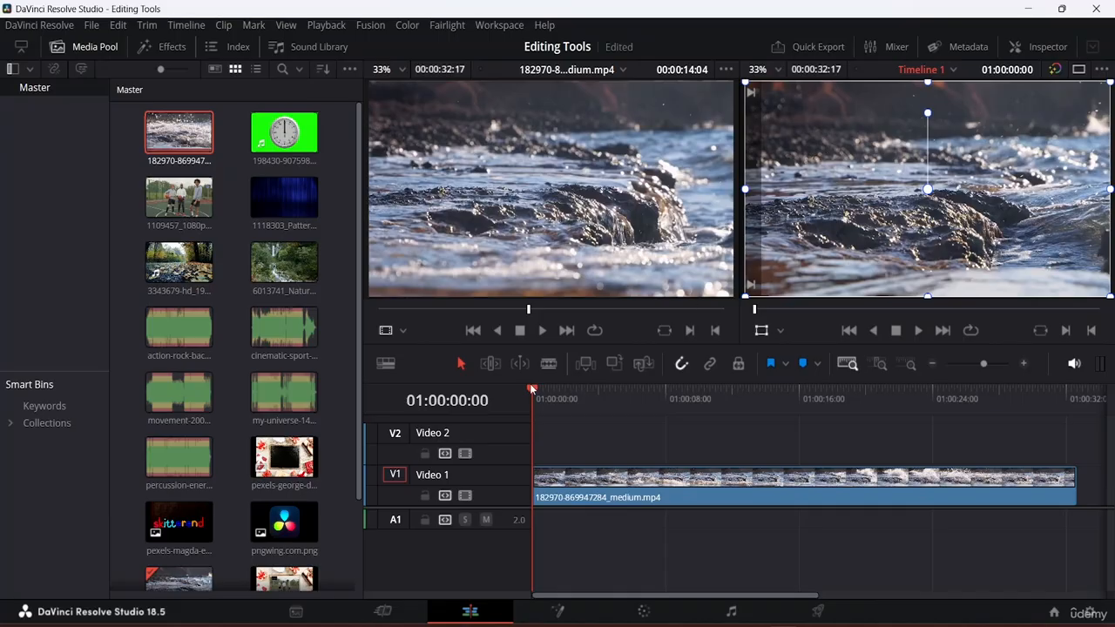
left_click_drag(532, 389, 700, 391)
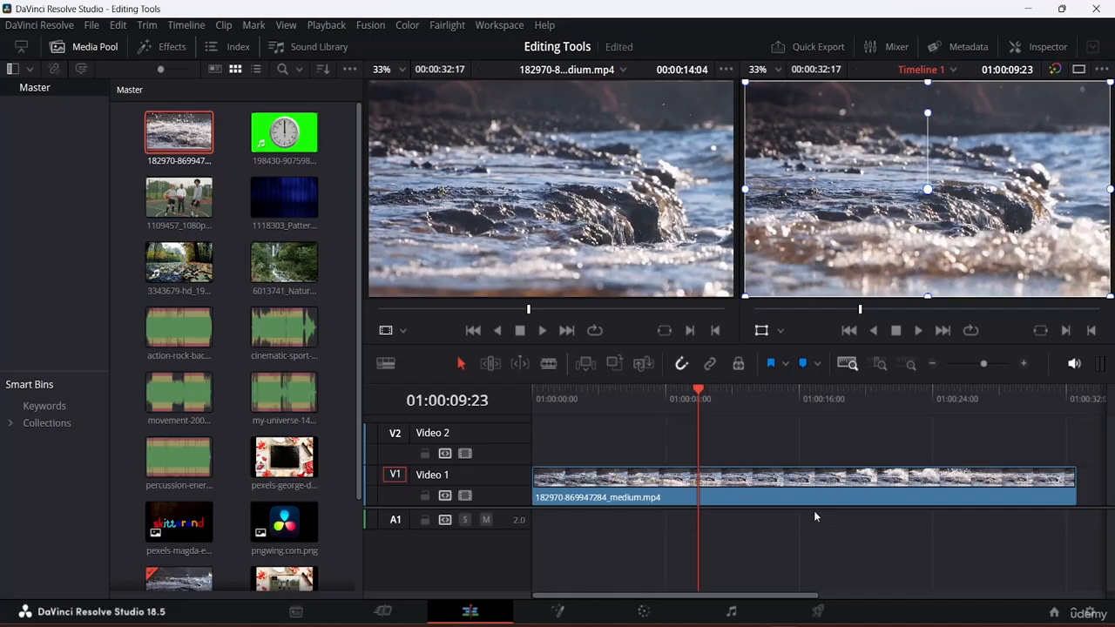
Play the timeline forward and in reverse twice from about 01:00:09:23, pausing between runs and stopping at about 01:00:08:20
key("space")
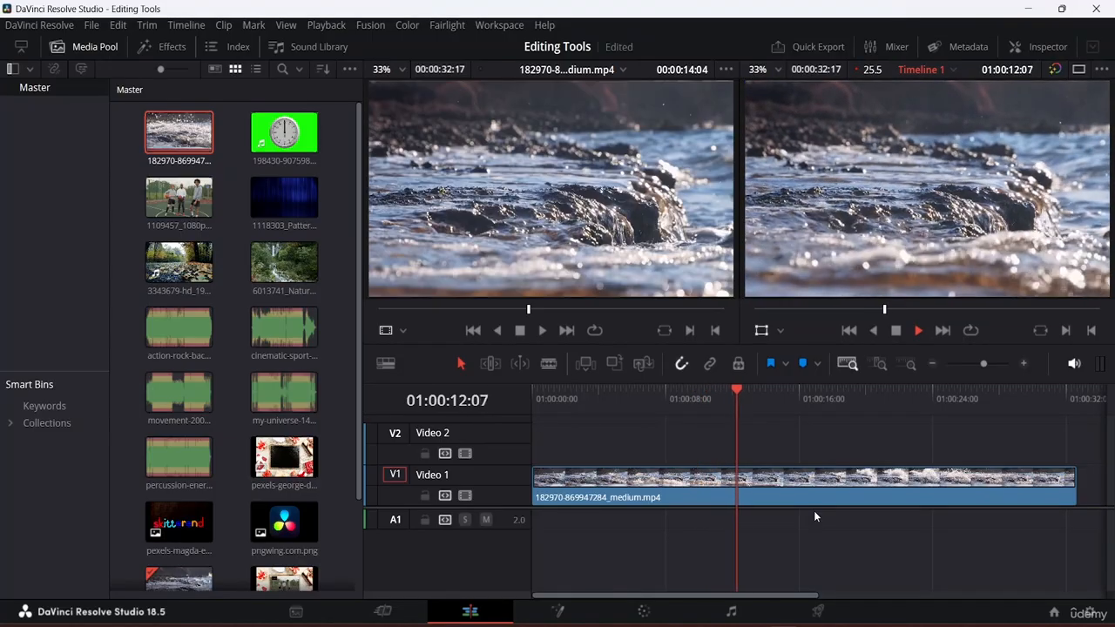
key("space")
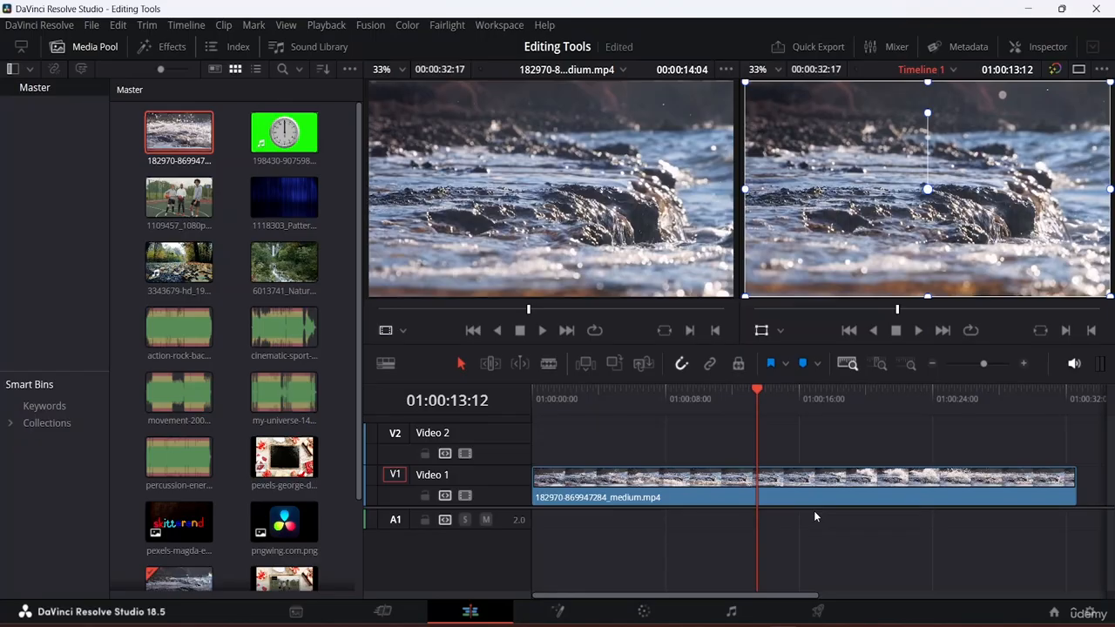
key("j")
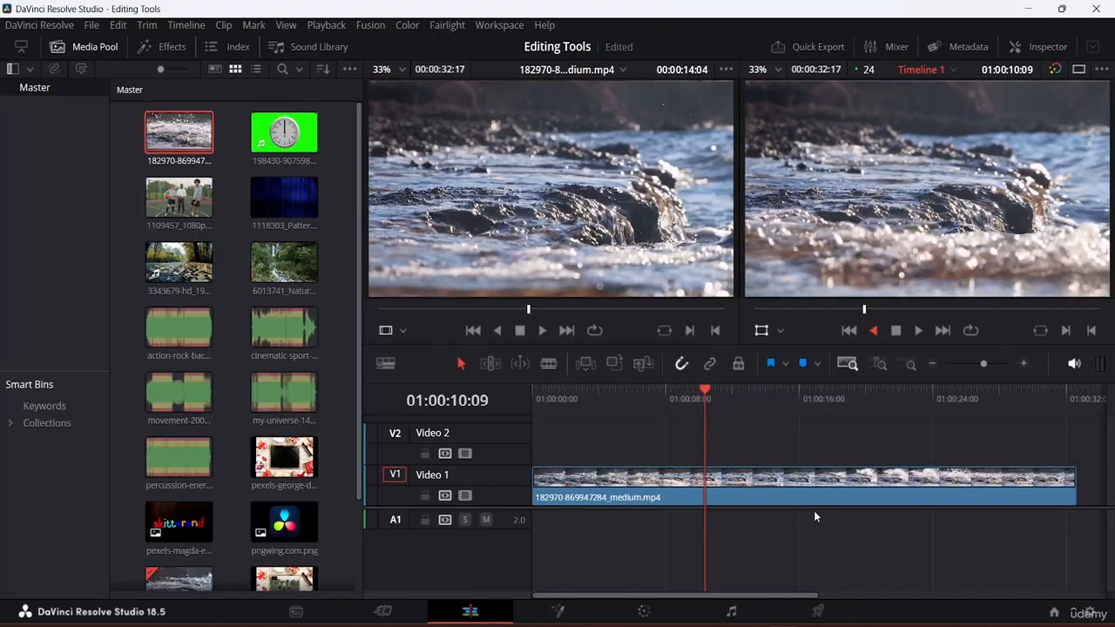
key("space")
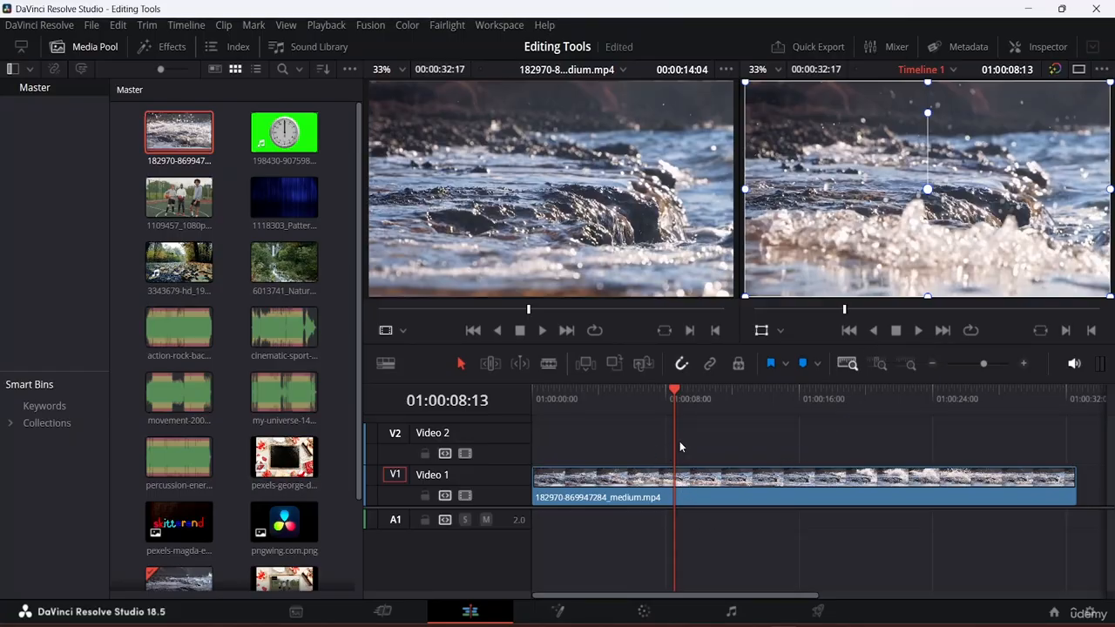
key("space")
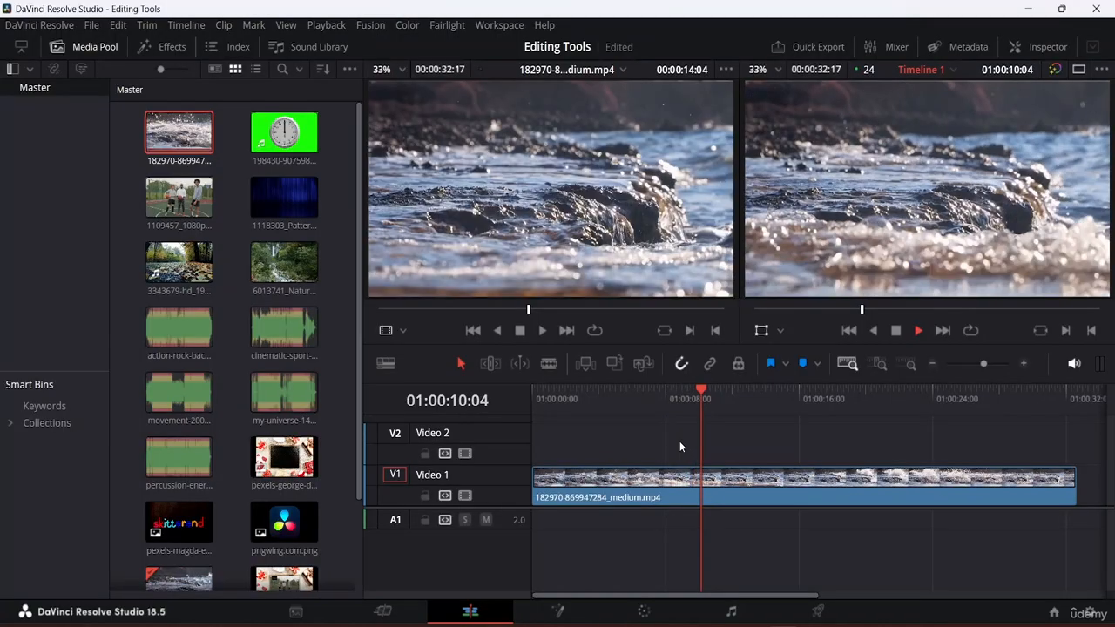
key("space")
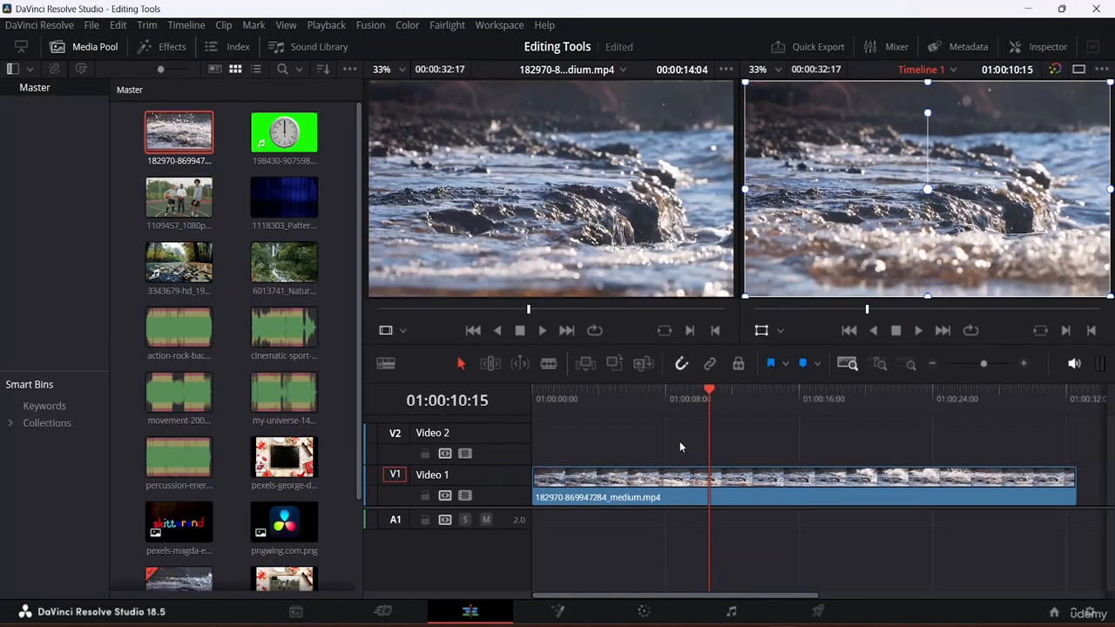
key("j")
key("k")
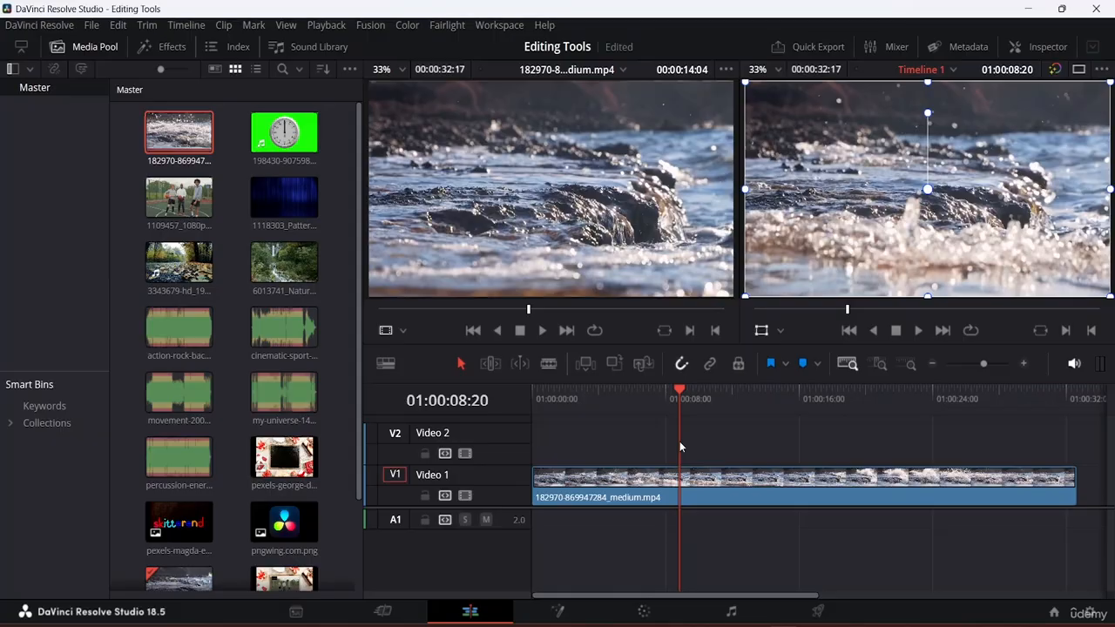
Play the timeline forward to about 01:00:11:15, return the playhead to the start, and play again to about 01:00:01:20
key("l")
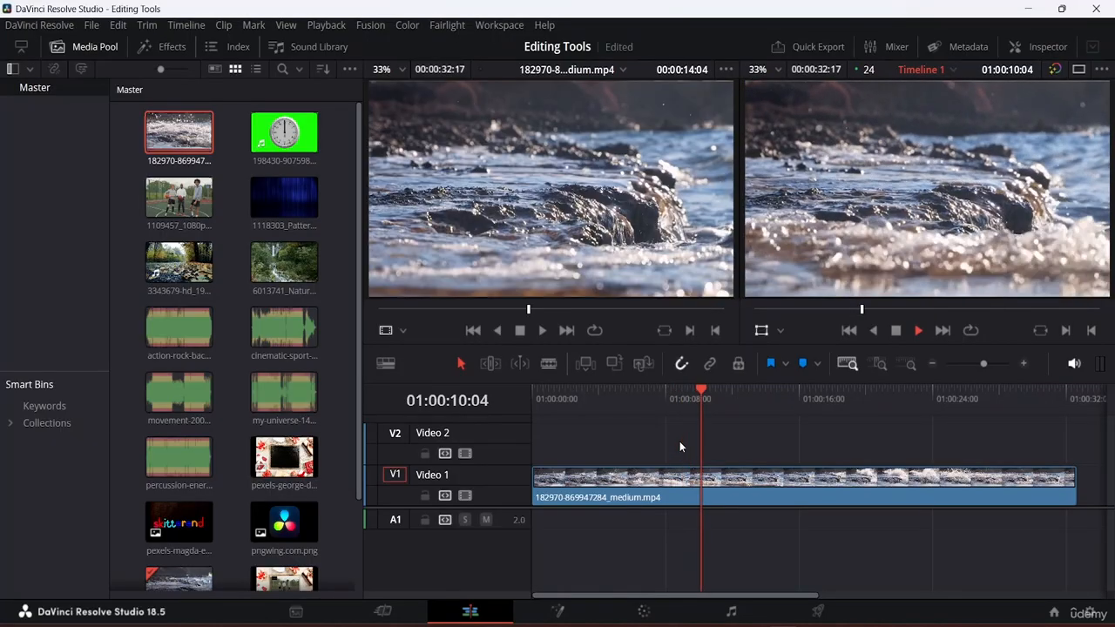
key("k")
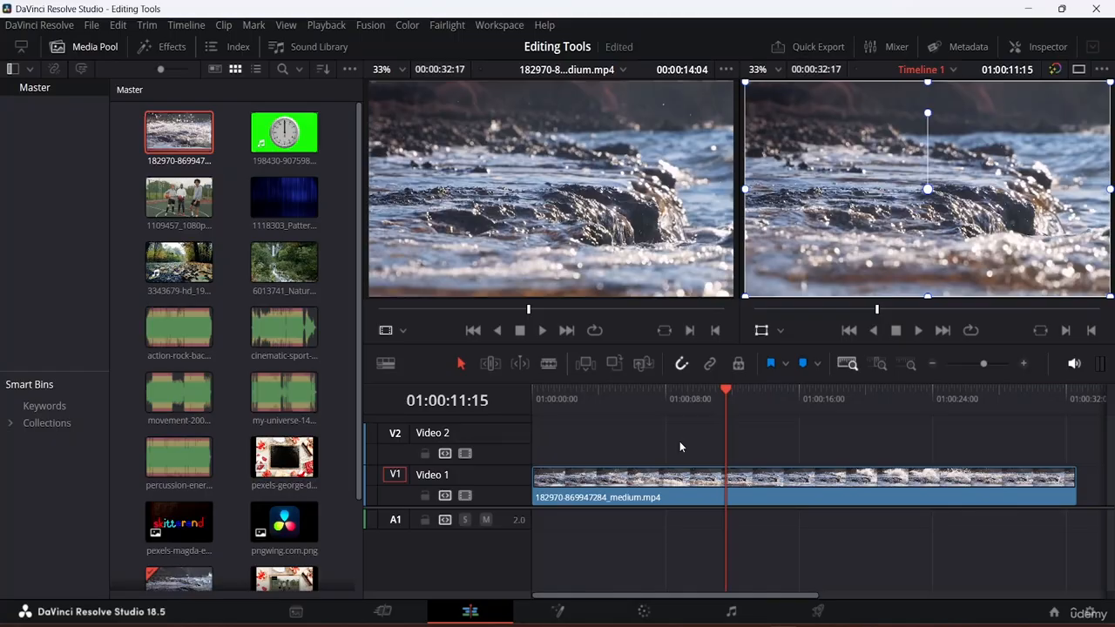
left_click_drag(725, 389, 566, 399)
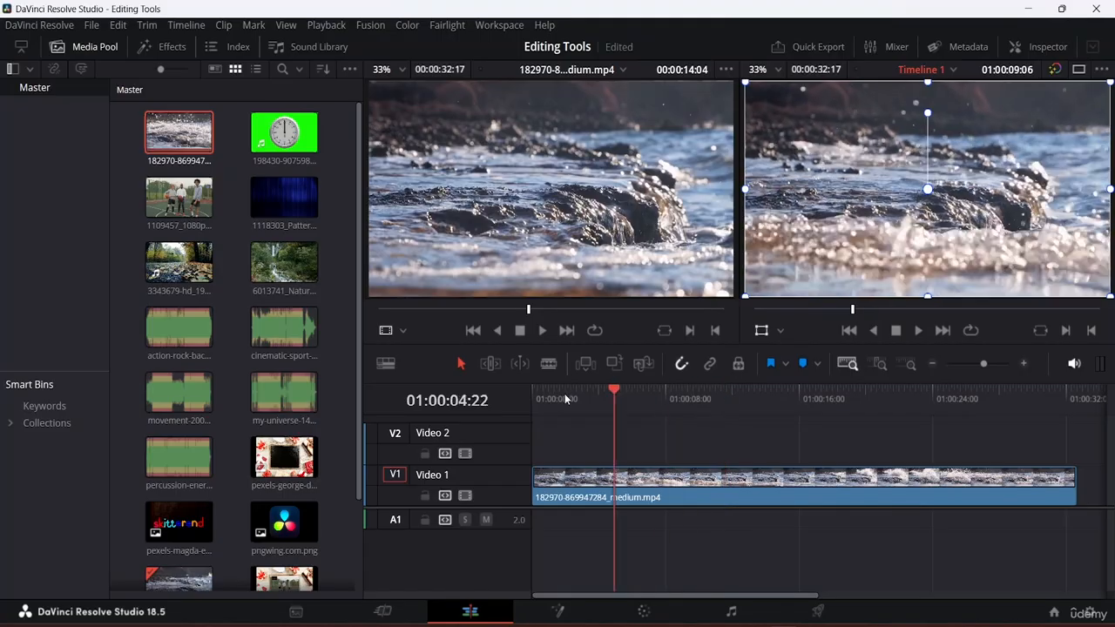
key("Home")
key("space")
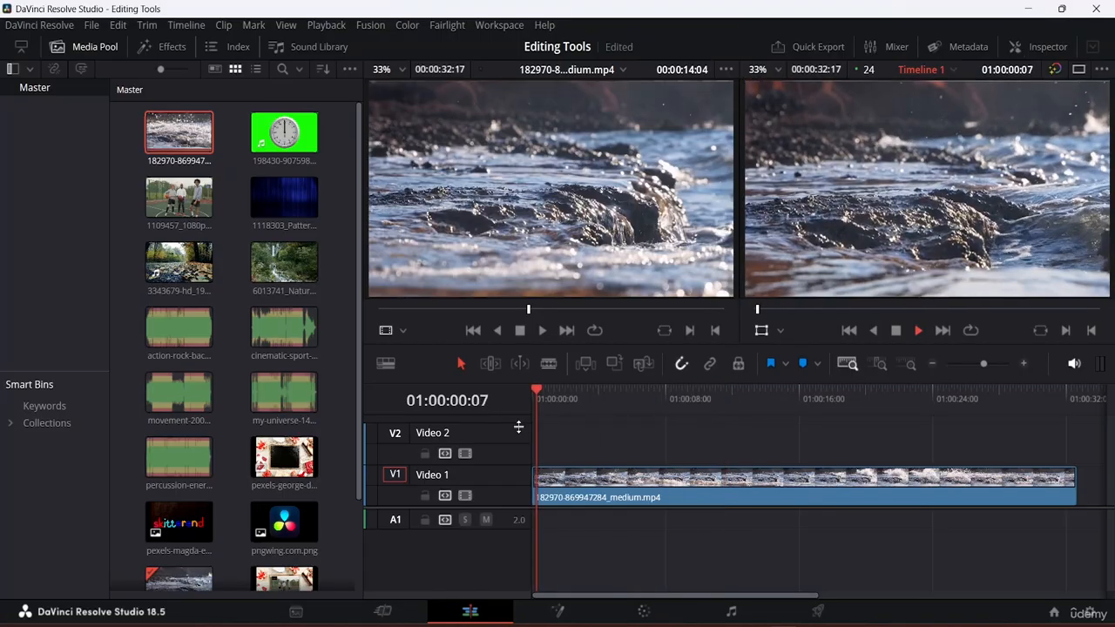
key("space")
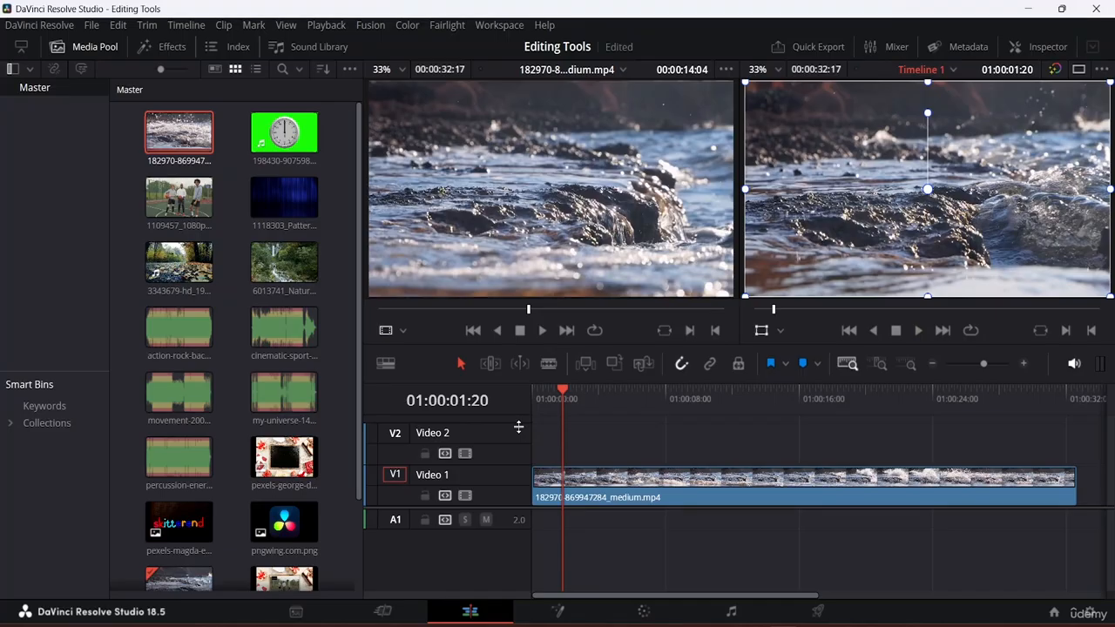
Fast-forward the timeline at 2x and 4x speed to about 01:00:26:18, then resume normal playback and stop at about 01:00:30:01
key("l")
key("l")
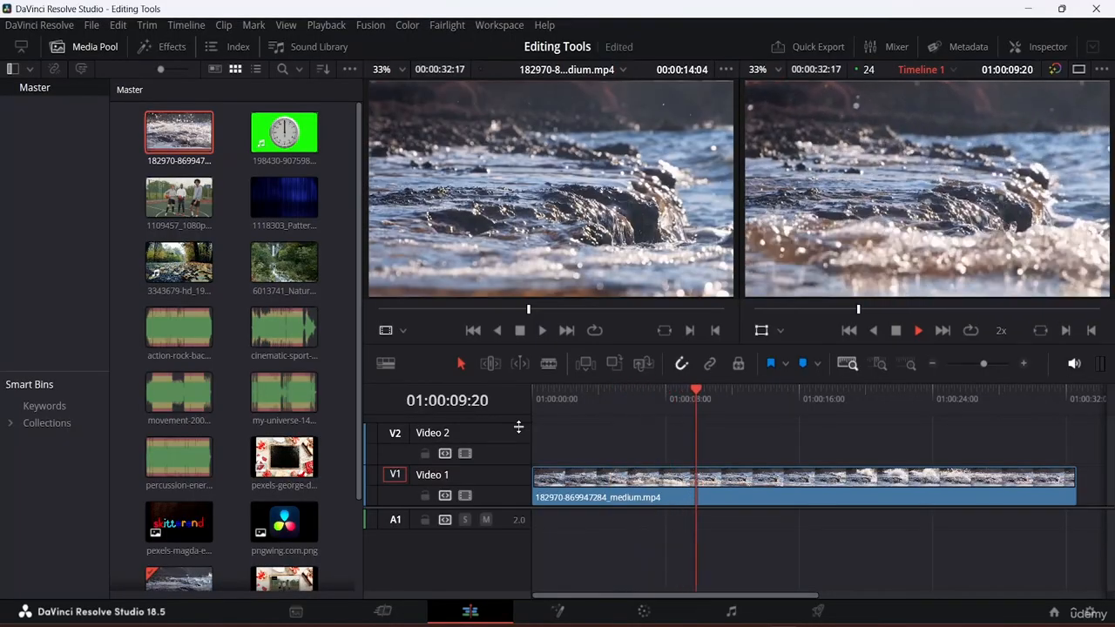
key("l")
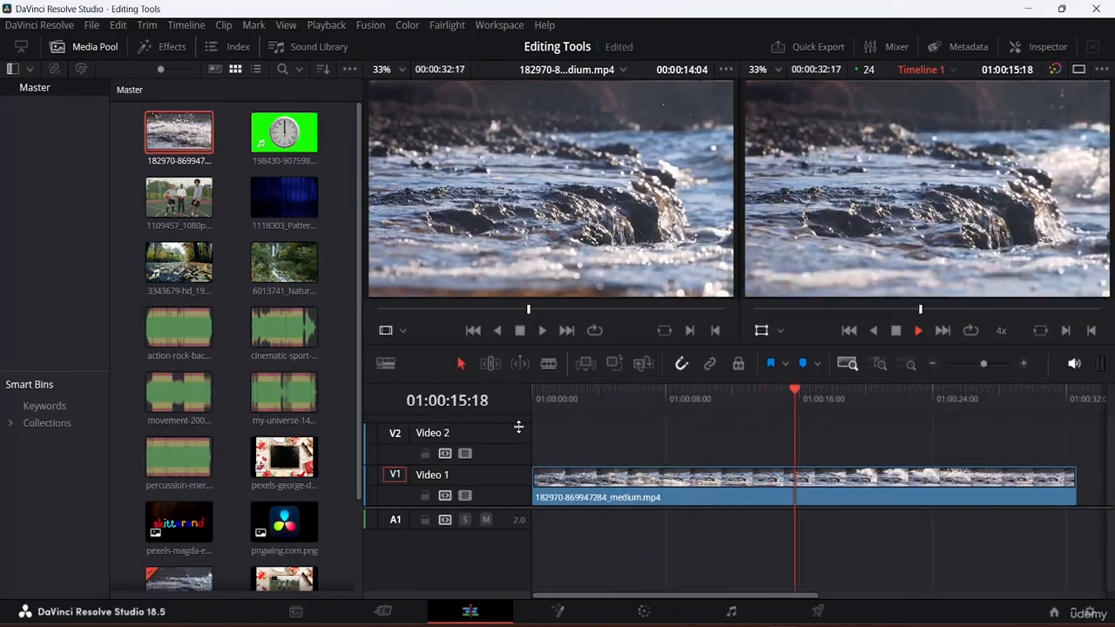
key("k")
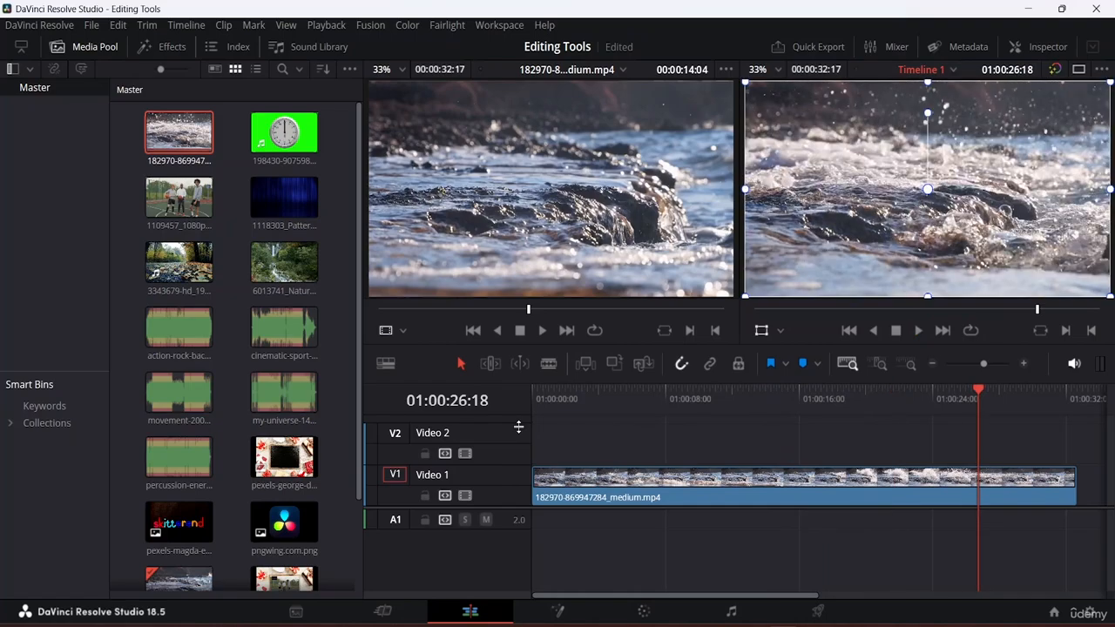
key("l")
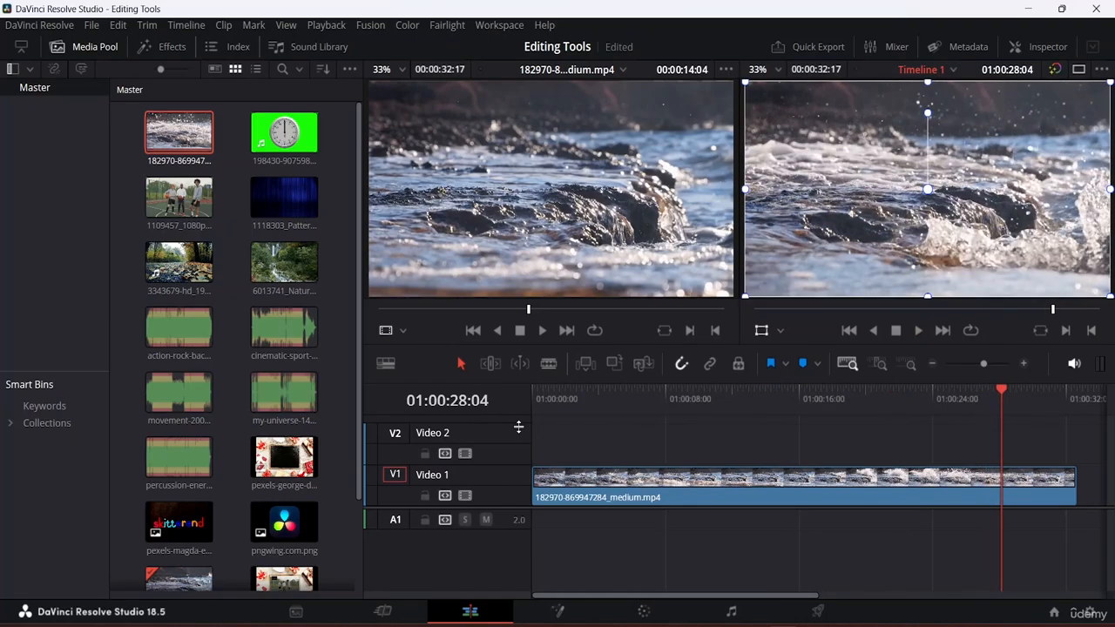
key("l")
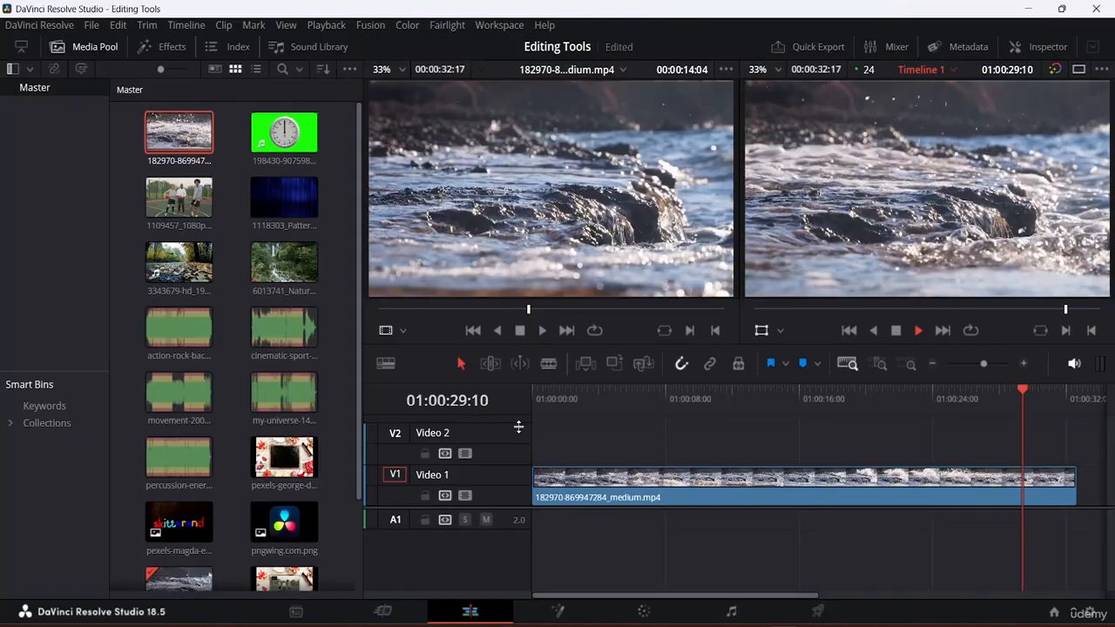
key("k")
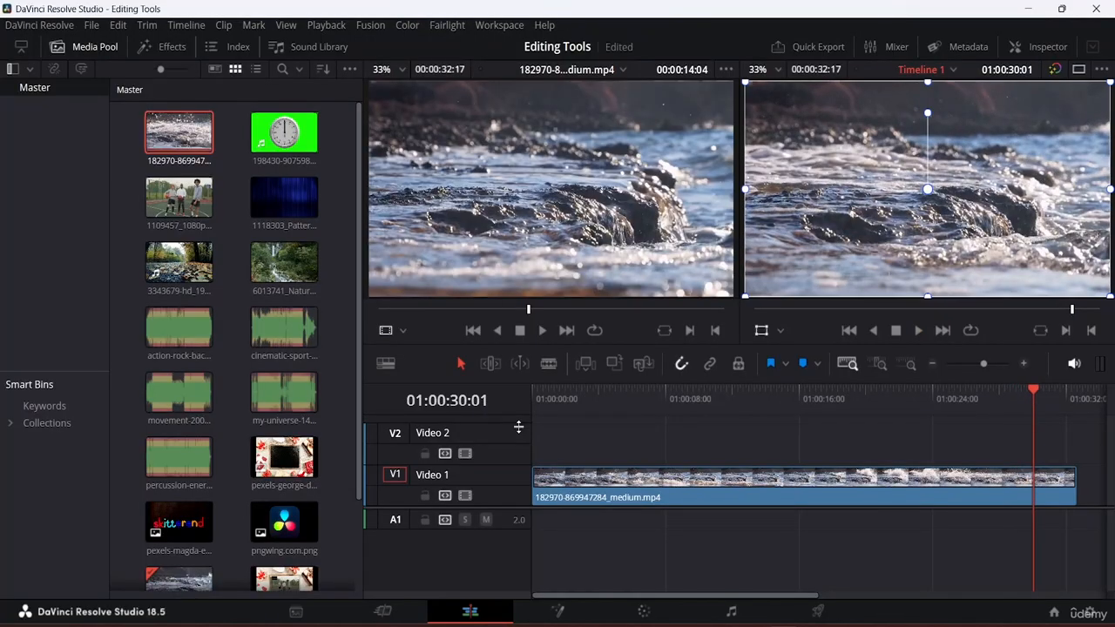
Play the timeline in reverse at increasing speeds up to 8x, stop, and return the playhead to 01:00:00:00
key("j")
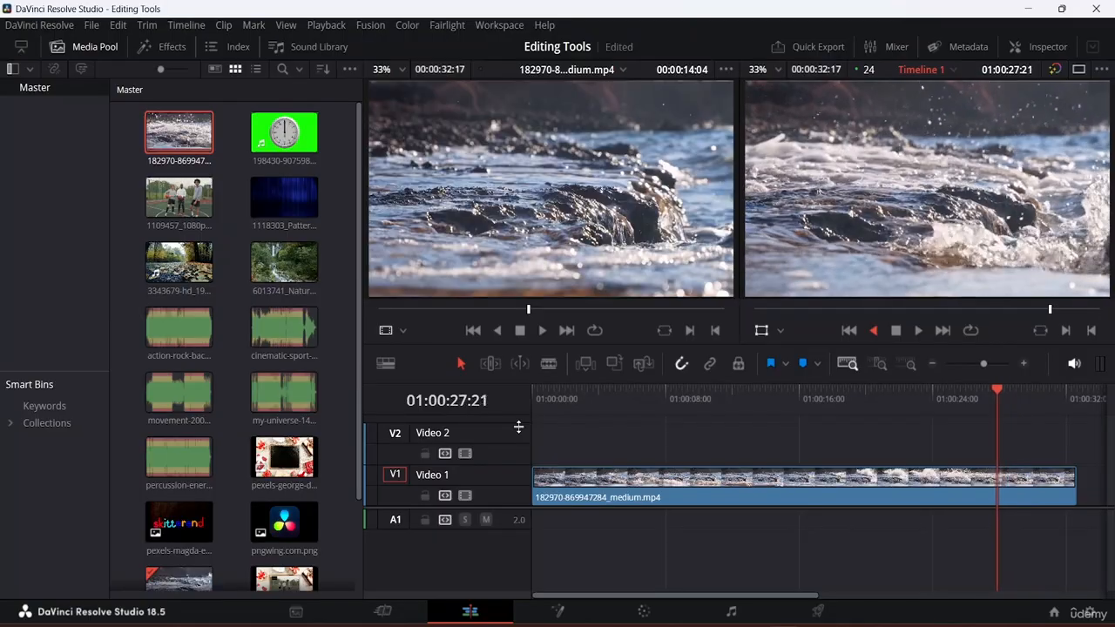
key("j")
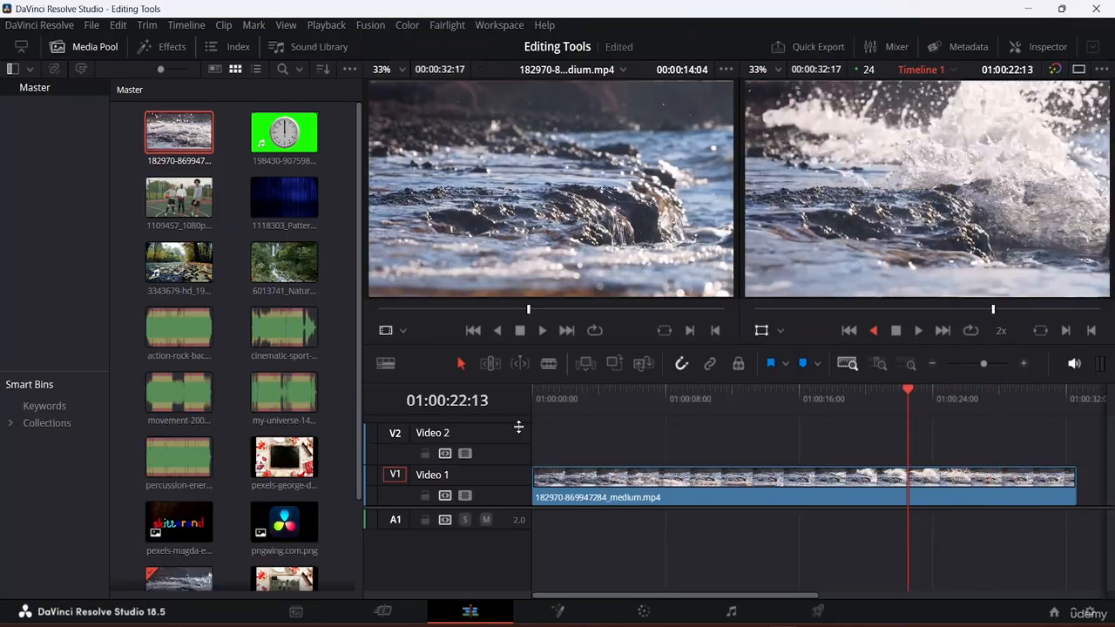
key("j")
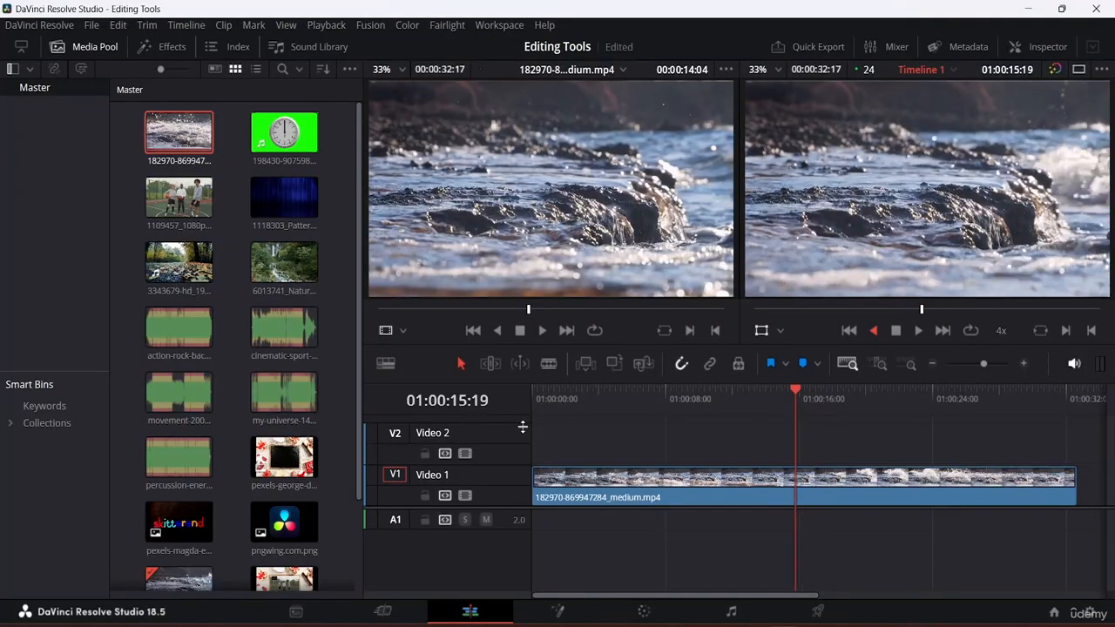
key("j")
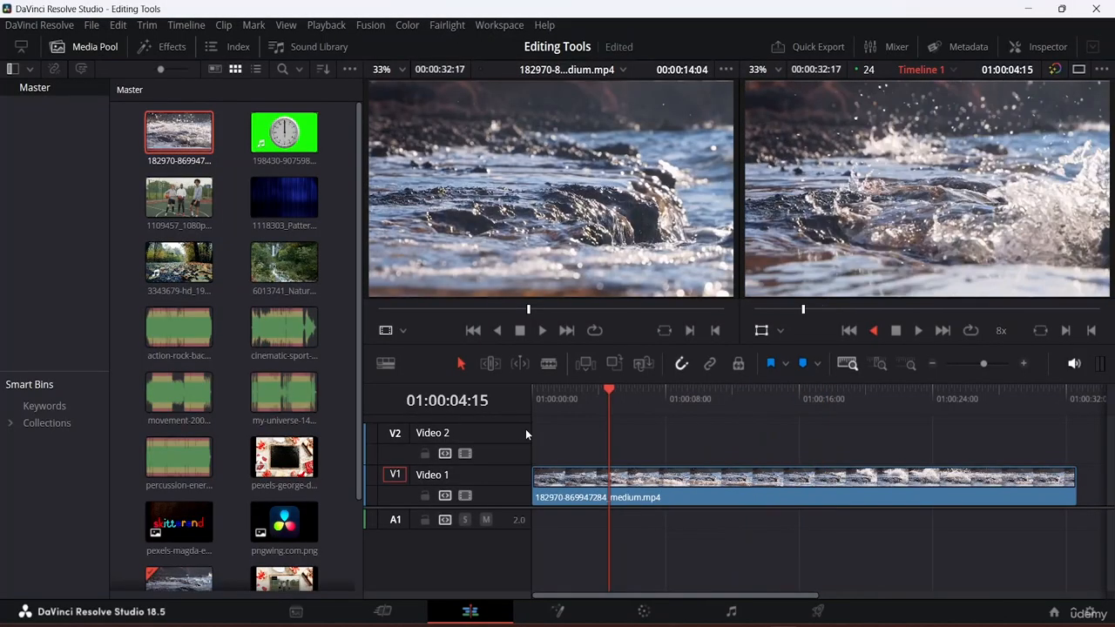
key("k")
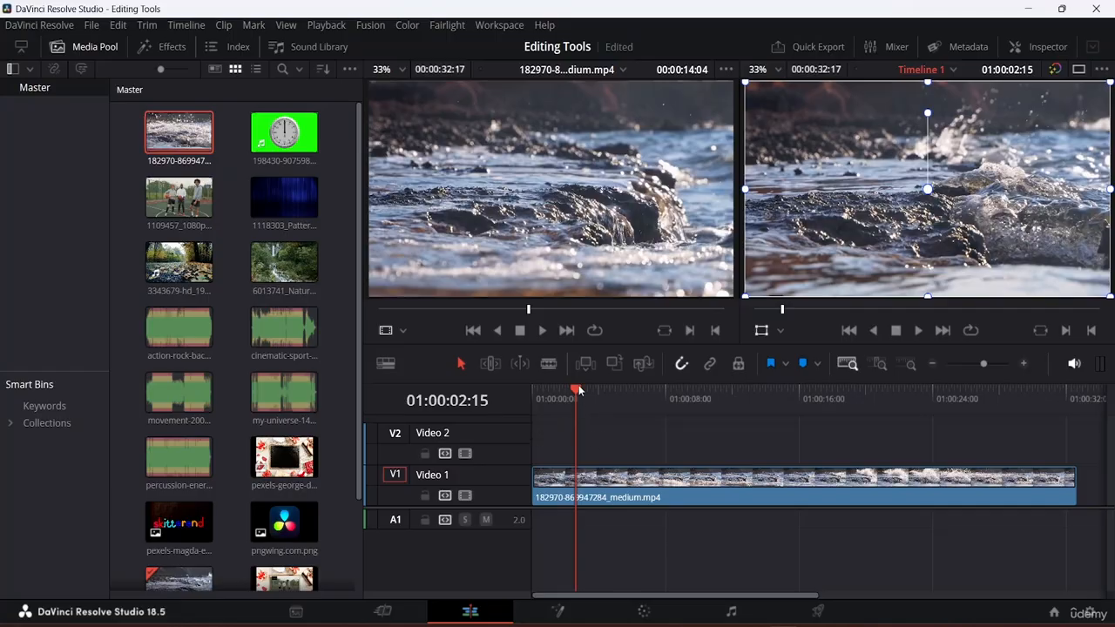
left_click_drag(578, 385, 480, 377)
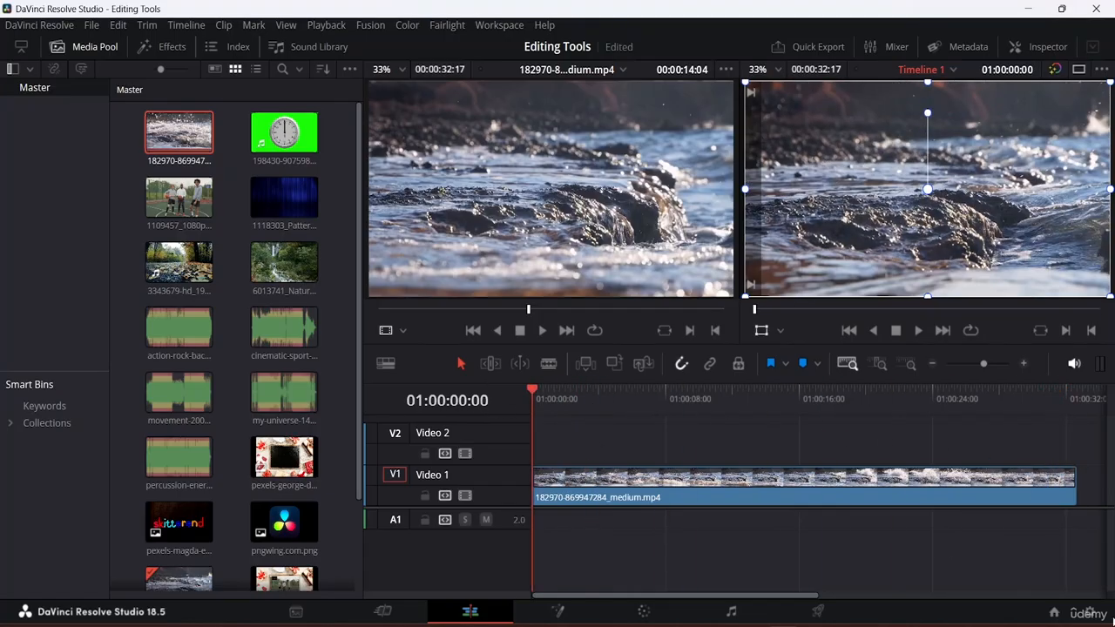
Trim the start of the water clip on Video 1 to about 01:00:08:20
left_click(1077, 487)
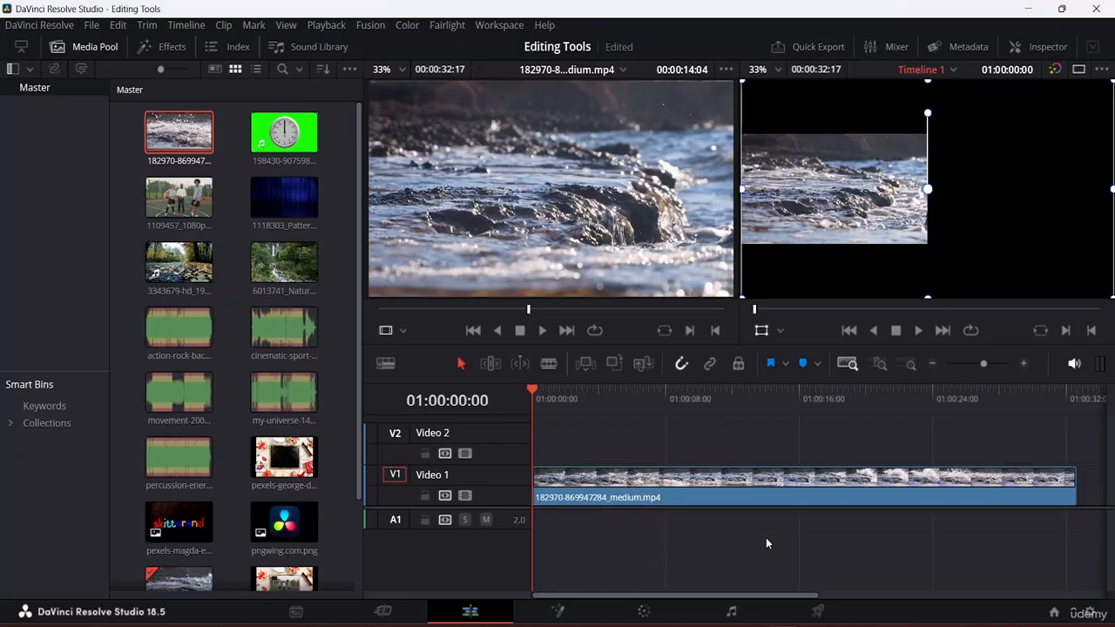
left_click(673, 486)
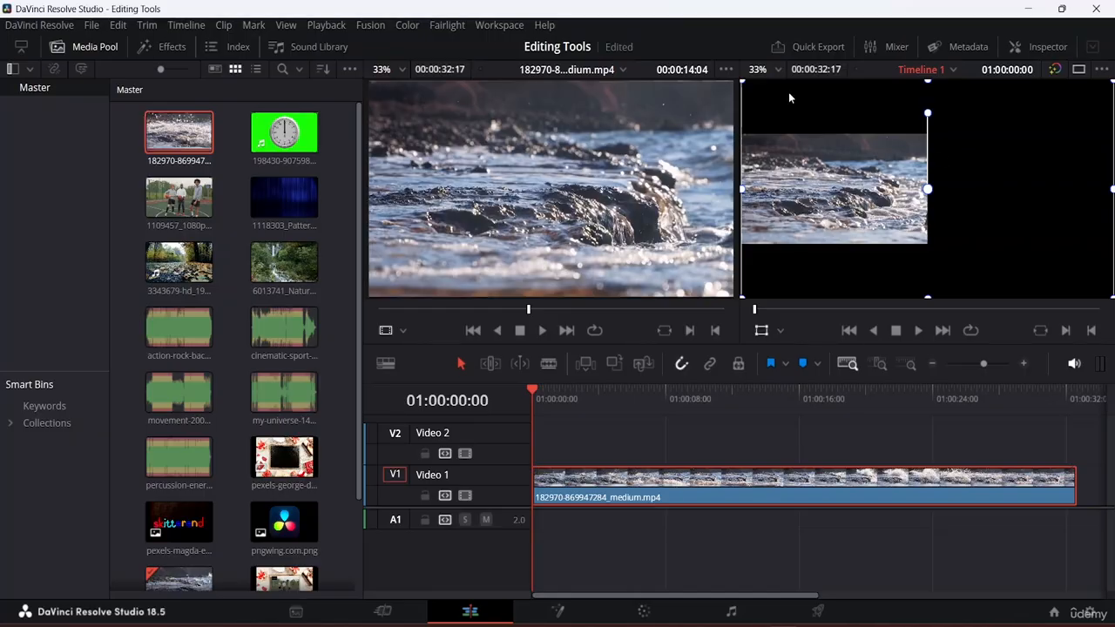
left_click(850, 204)
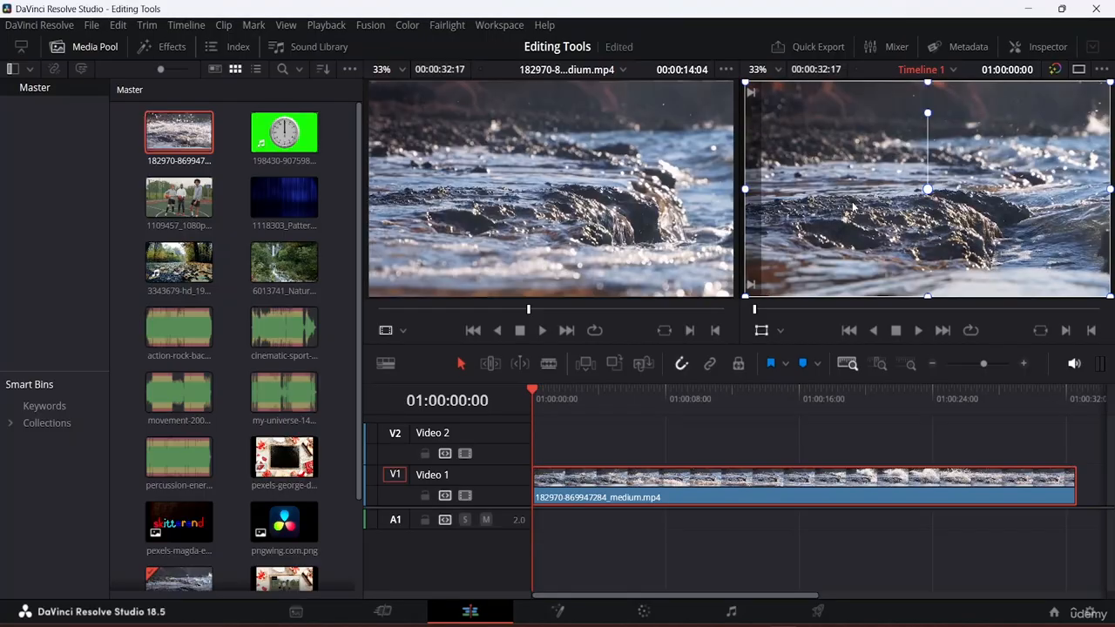
left_click(933, 451)
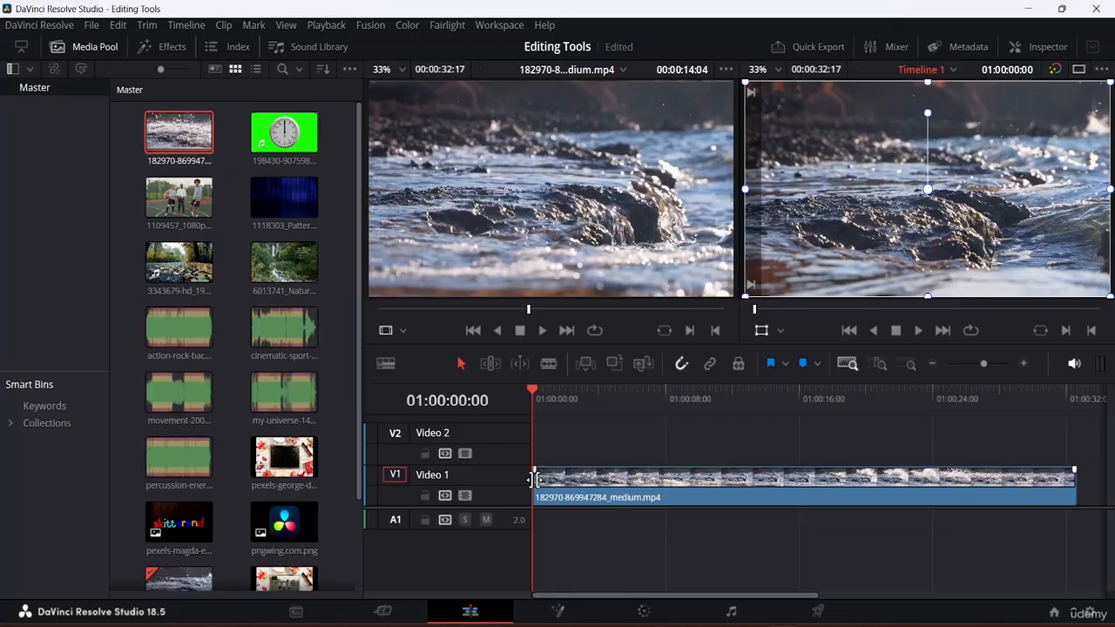
left_click_drag(534, 479, 678, 496)
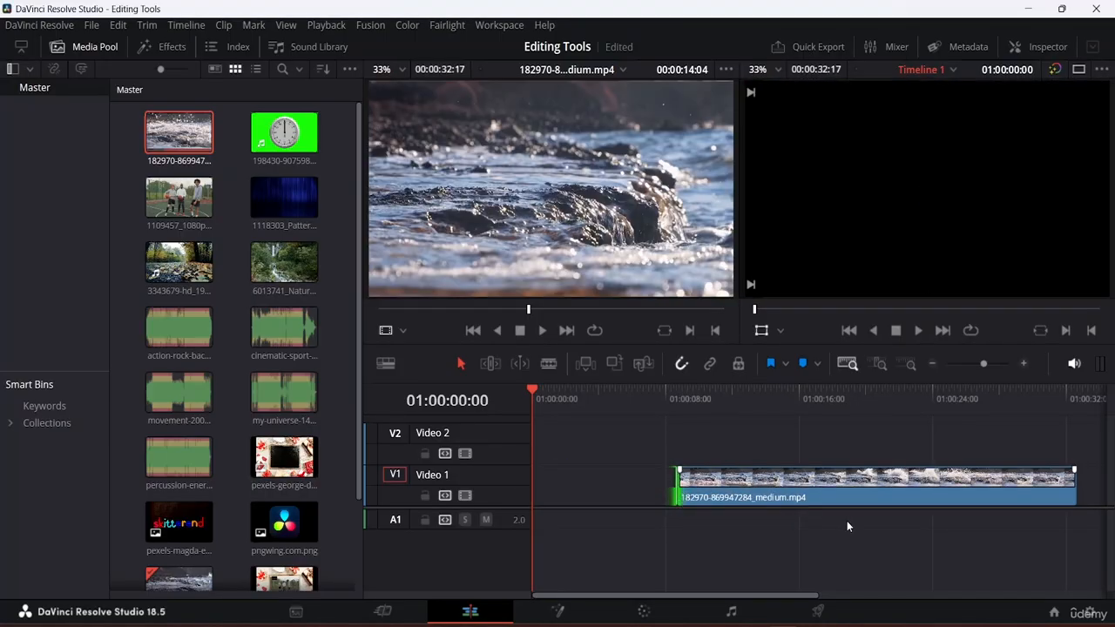
Trim the end of the water clip to leave a duration of 00:00:10:08, starting at the timeline's beginning, and fit it in view
left_click(1076, 474)
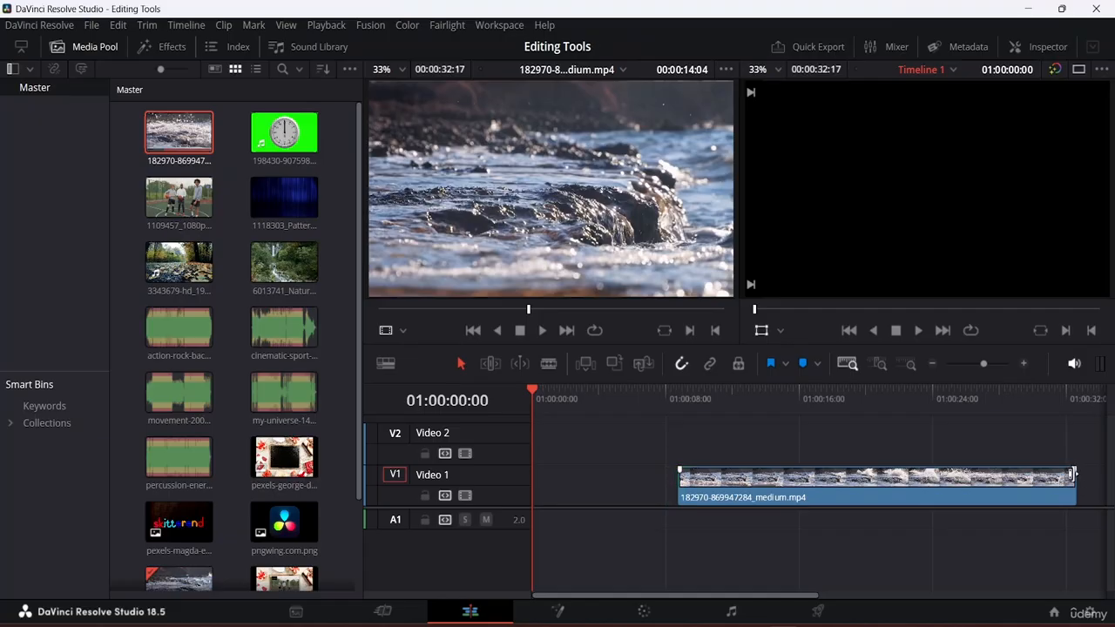
left_click_drag(1078, 488, 653, 488)
key("shift+z")
key("shift+z")
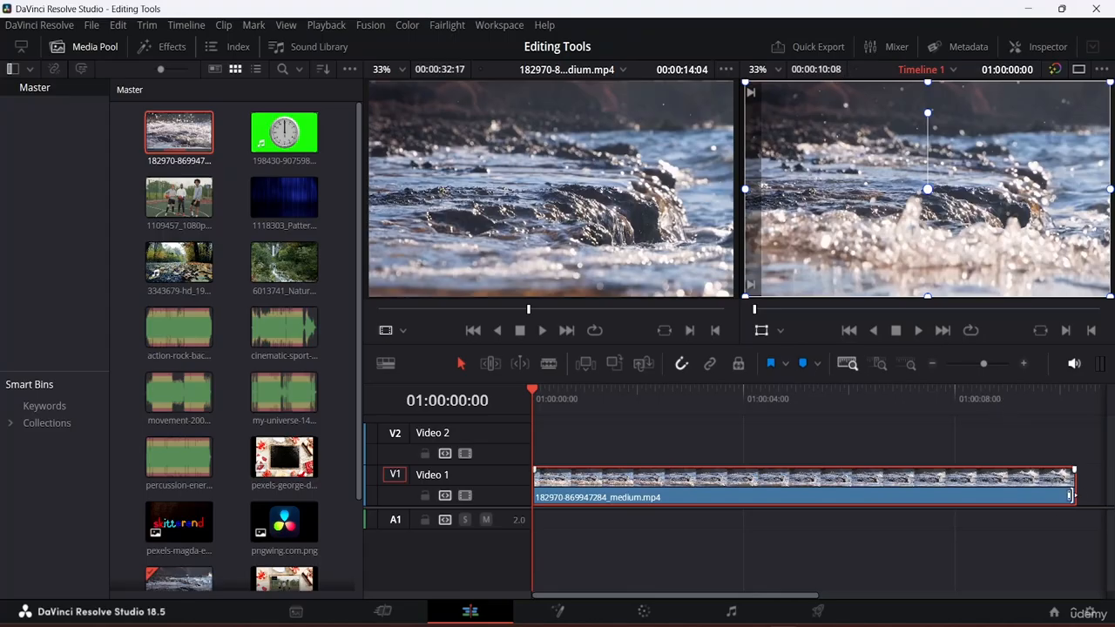
Shorten the end of the water clip to a 00:00:10:01 duration, then extend it to 00:00:16:00 and fit the timeline
left_click_drag(1074, 486, 1055, 485)
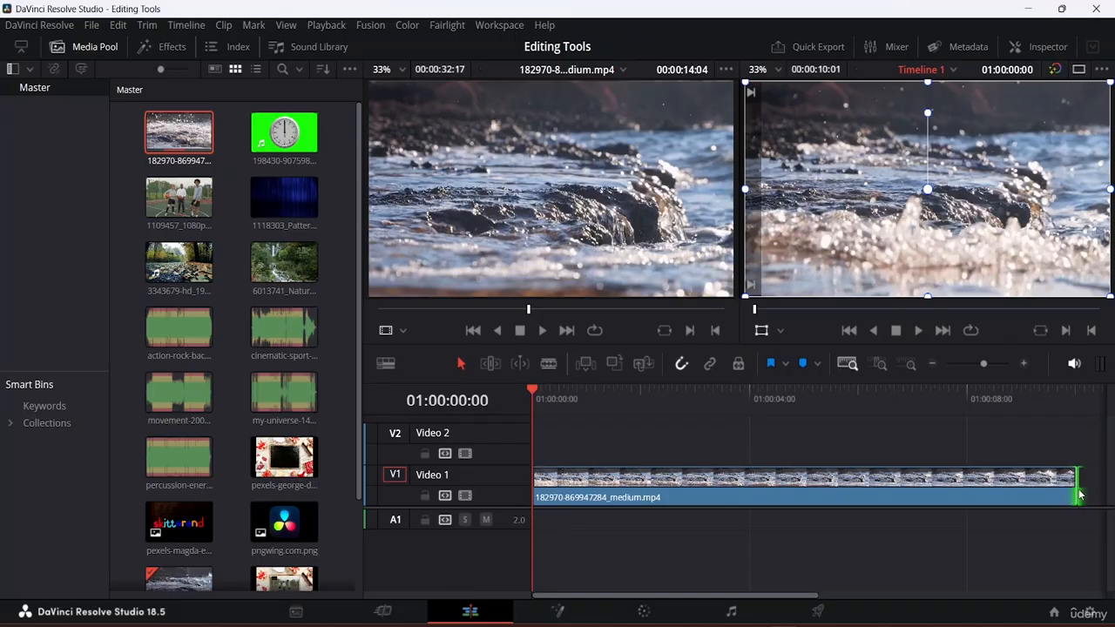
left_click_drag(1077, 488, 828, 468)
key("shift+z")
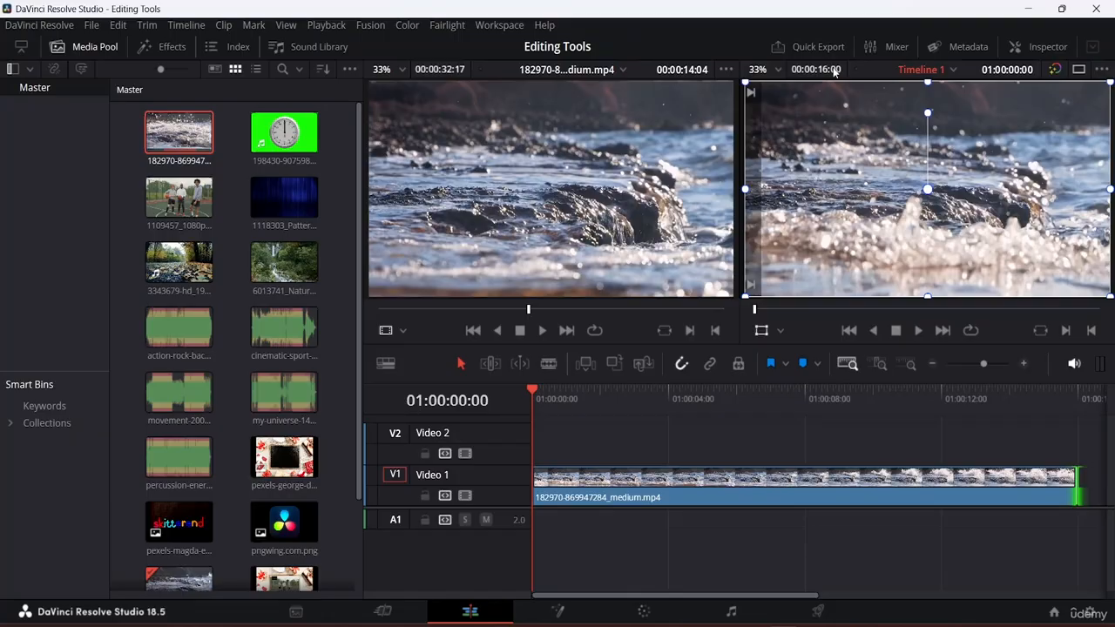
Place the 6013741 river clip directly after the water clip on Video 1 and fit both clips in the timeline
left_click(930, 477)
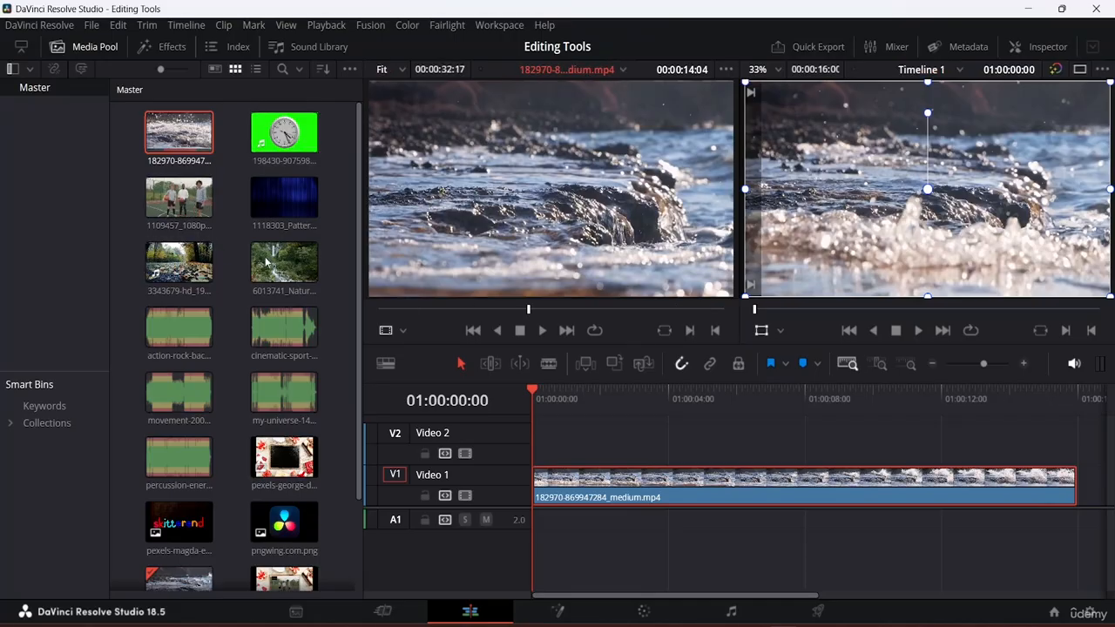
left_click_drag(284, 262, 948, 485)
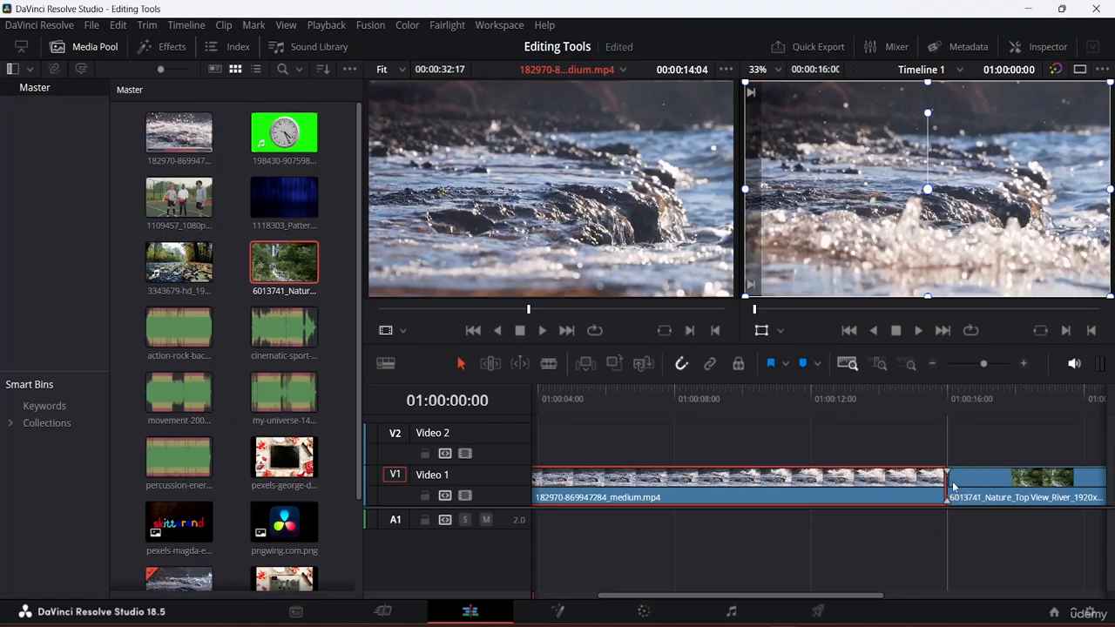
key("shift+z")
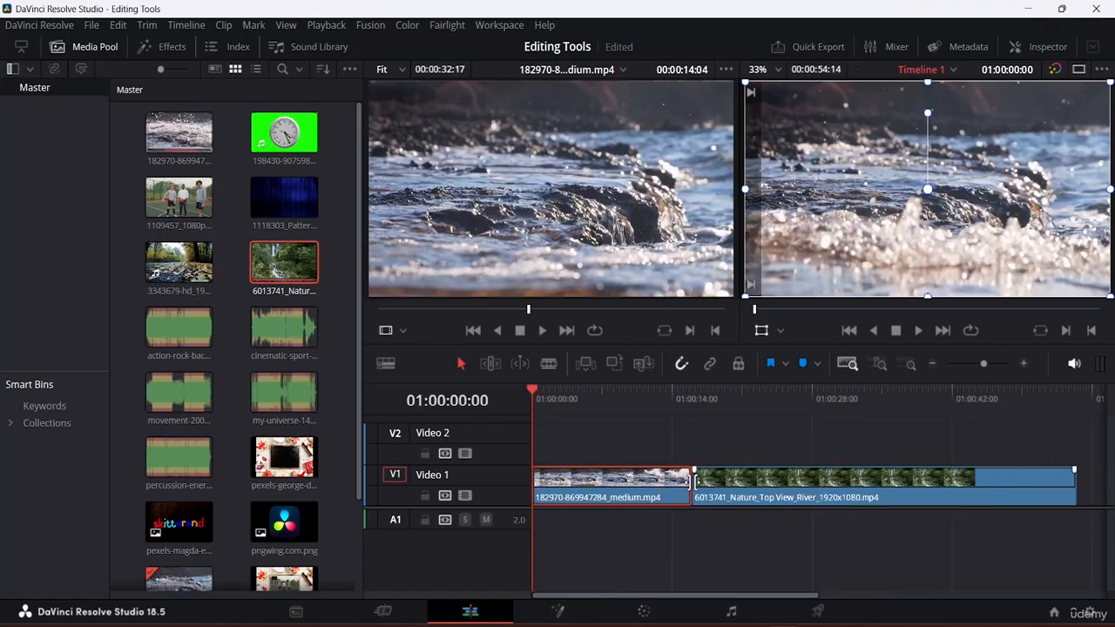
Roll the edit point between the water and river clips slightly forward, then forward again by about 05:07
mouse_move(694, 481)
left_mouse_down()
mouse_move(738, 481)
mouse_move(703, 481)
left_mouse_up()
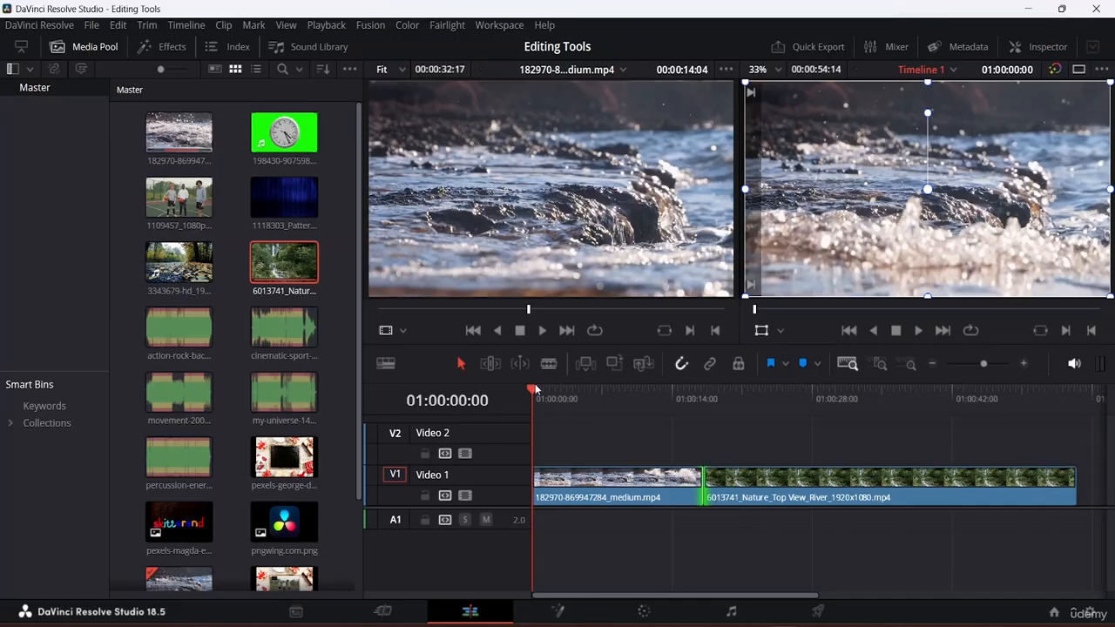
left_click_drag(535, 390, 373, 394)
left_click_drag(702, 478, 756, 479)
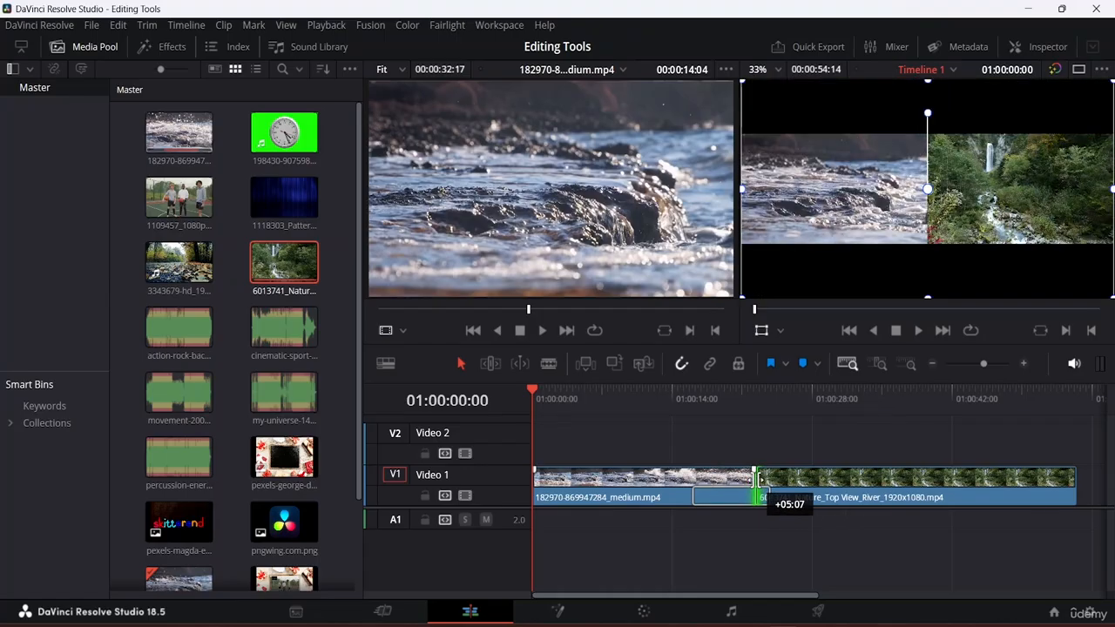
left_click_drag(756, 478, 756, 478)
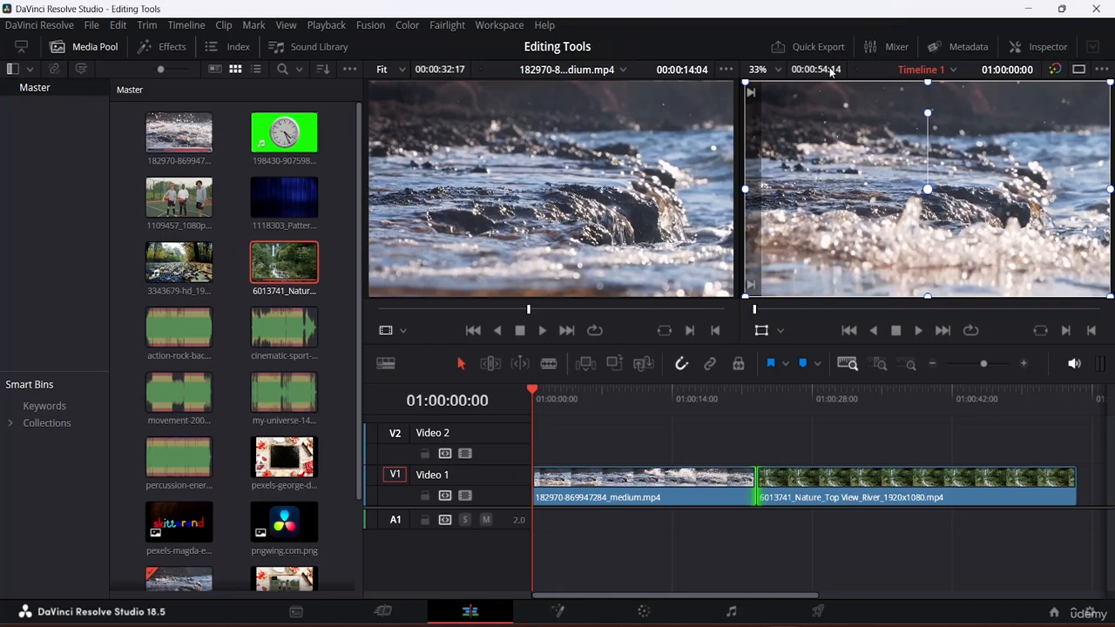
Roll the edit point between the water and river clips back to the river clip's original start
left_click(636, 502)
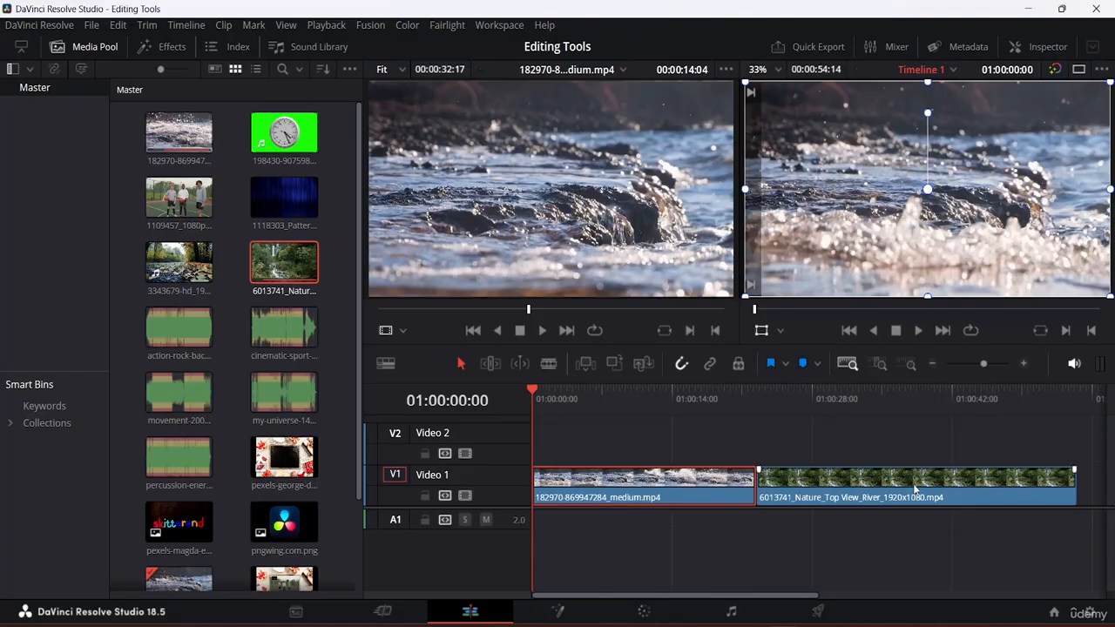
left_click(757, 479)
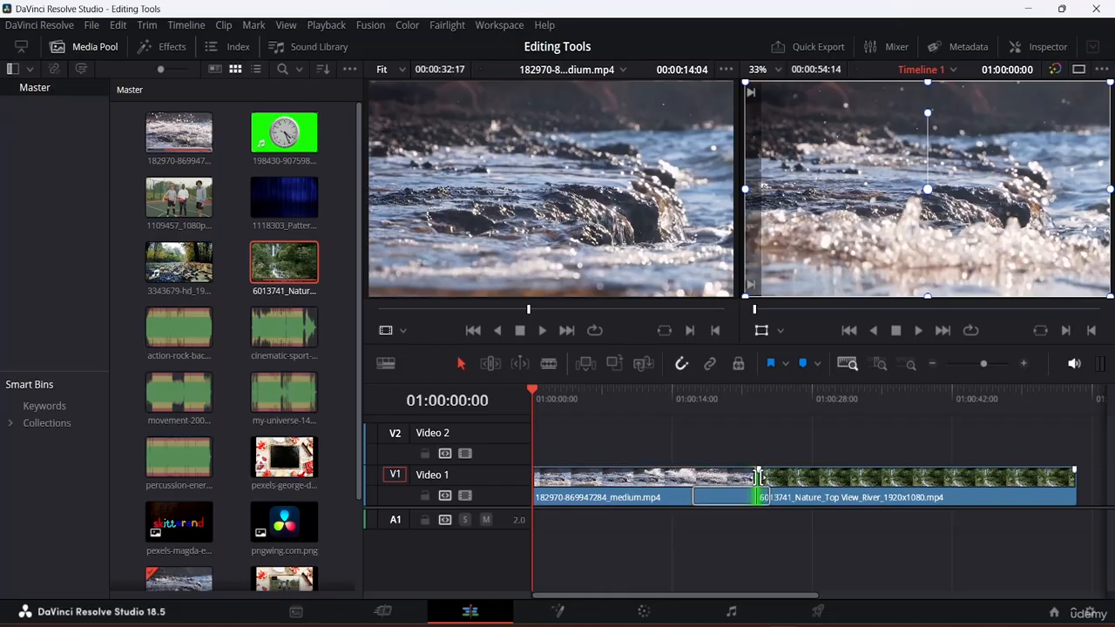
left_click_drag(758, 478, 676, 478)
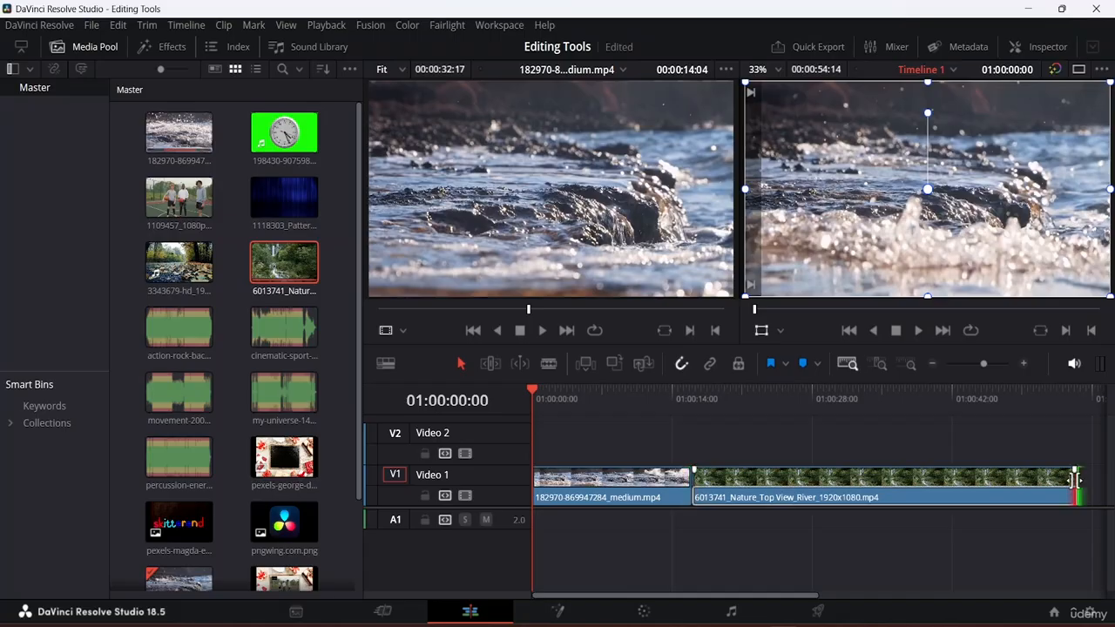
Shorten the end of the river clip until the timeline lasts 00:00:38:03, and load the water clip into the source viewer
left_click_drag(1075, 479, 912, 492)
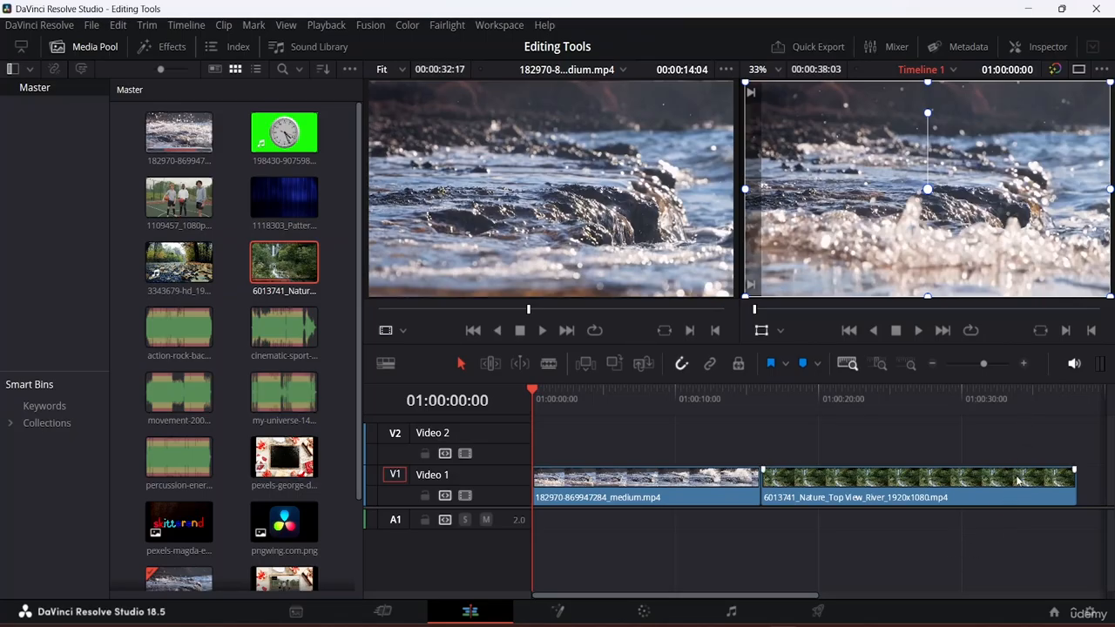
left_click(785, 487)
left_click(690, 487)
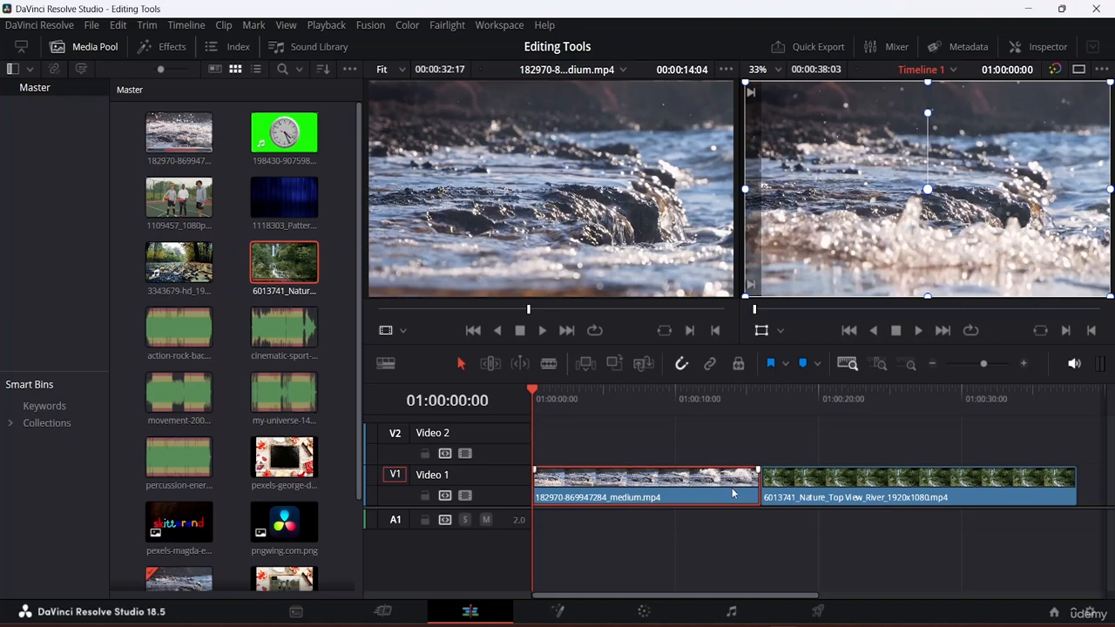
left_click(799, 493)
double_click(691, 478)
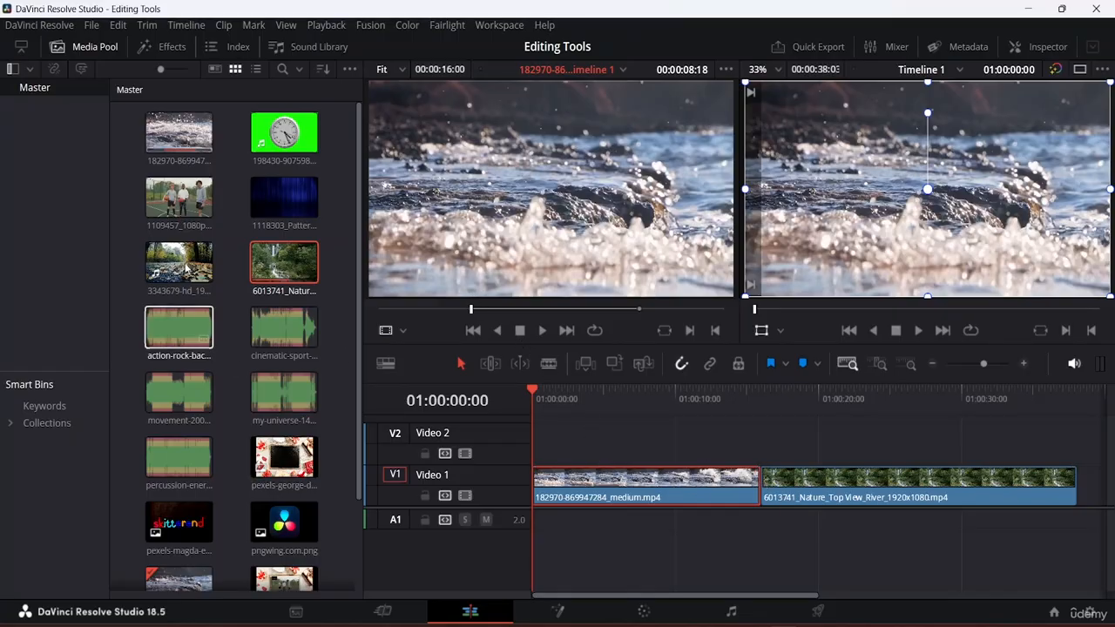
Place the action-rock-background audio on Audio 1, aligned to the timeline start, and fit the timeline
left_click_drag(178, 327, 554, 527)
key("shift+z")
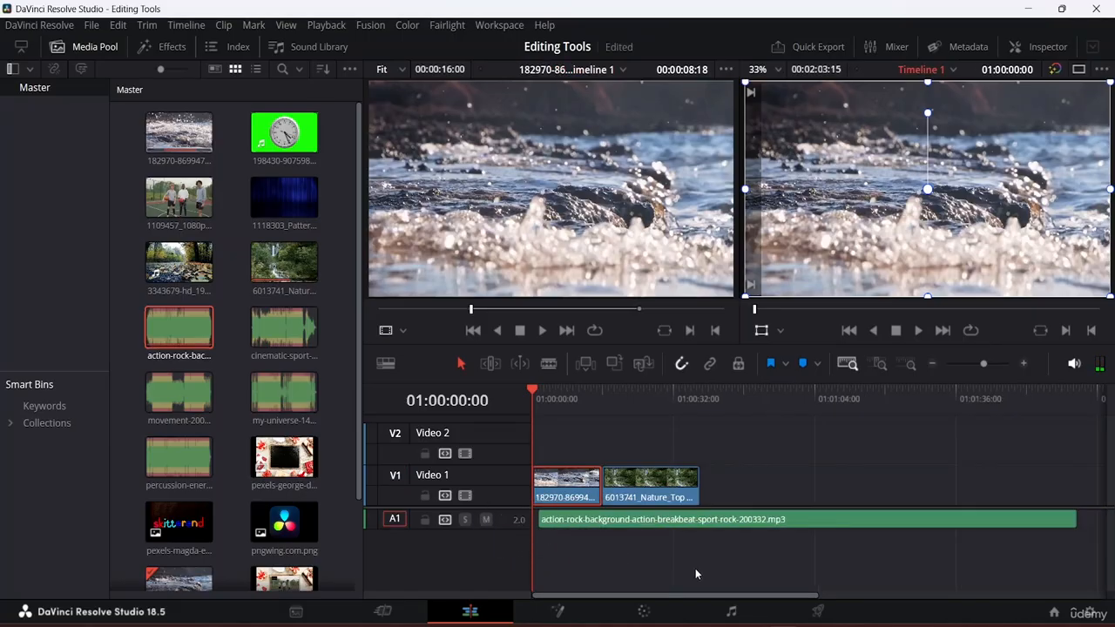
left_click_drag(644, 526, 633, 524)
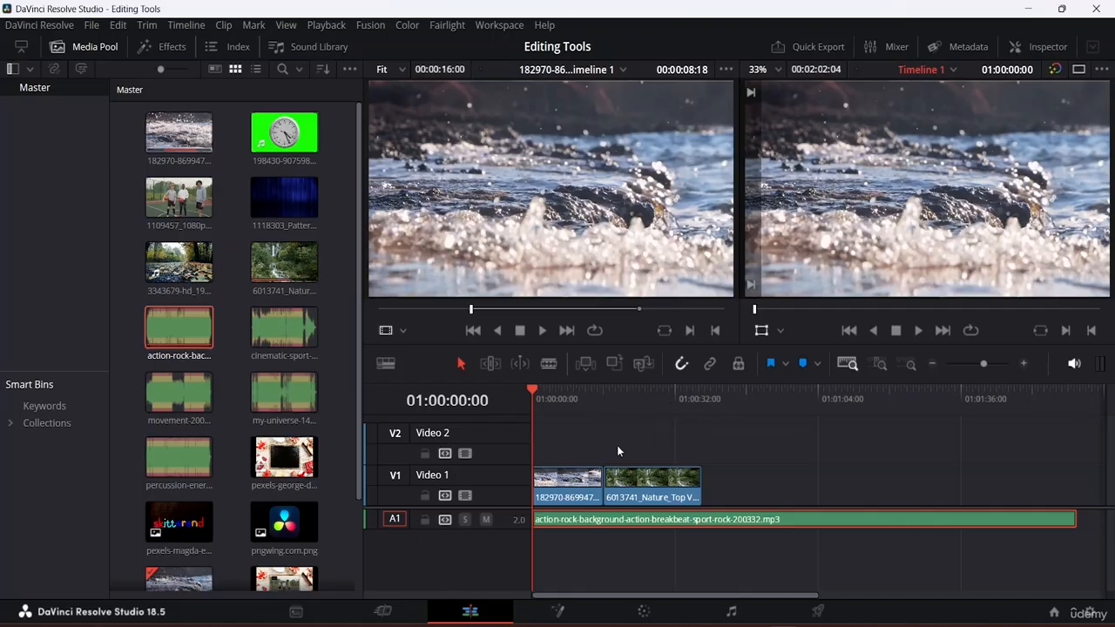
Enlarge the Audio 1 track, split the music at the end of the river clip and delete the excess part
key("b")
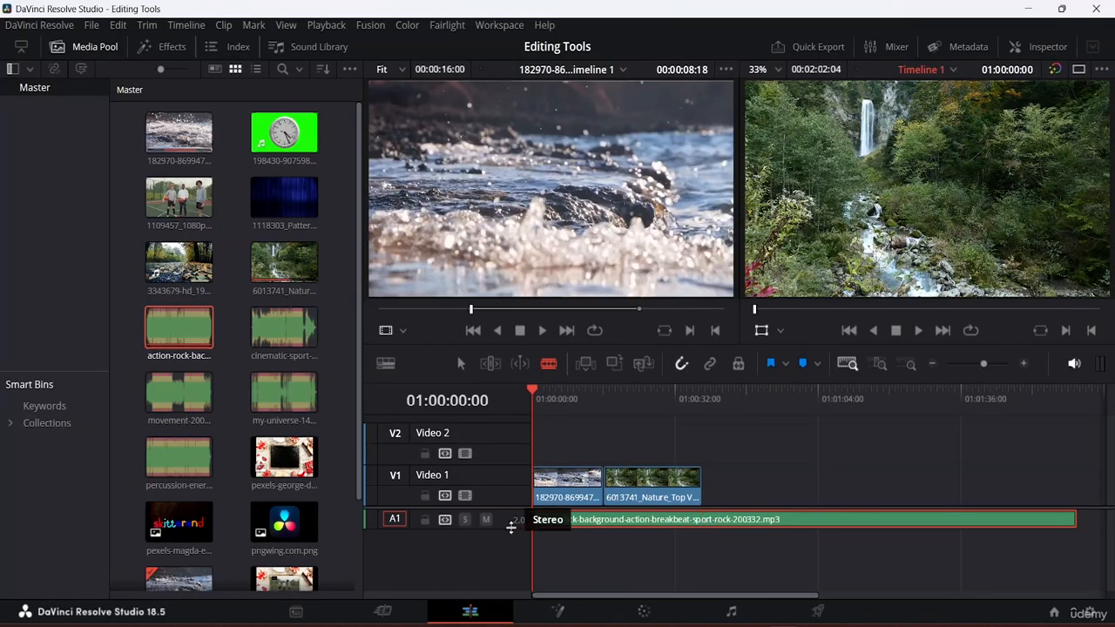
left_click_drag(512, 527, 515, 554)
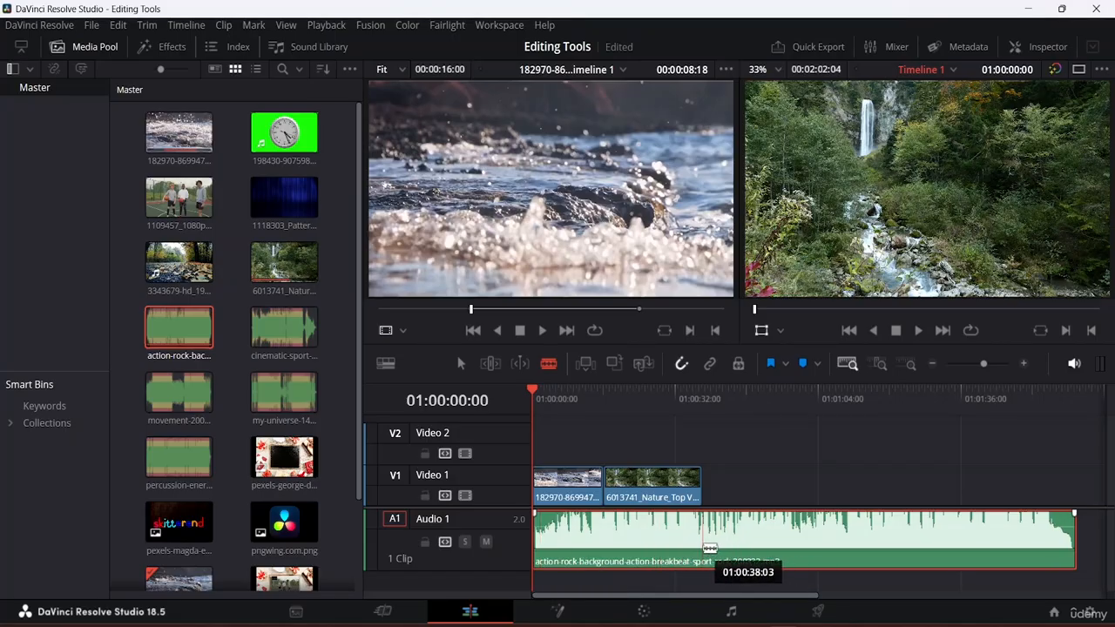
left_click(703, 547)
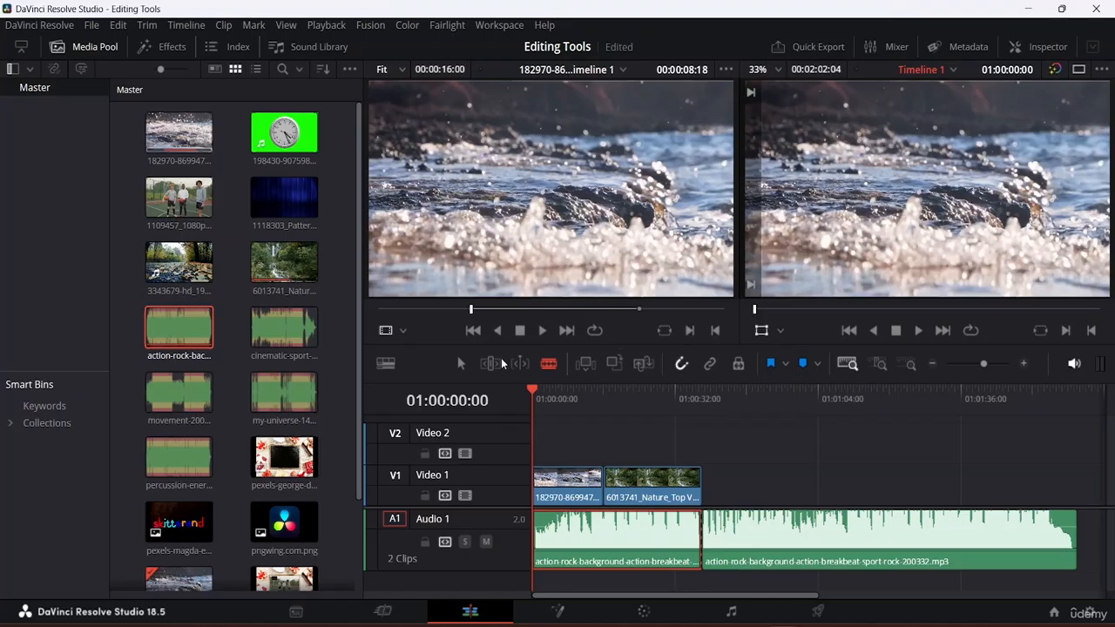
left_click(461, 364)
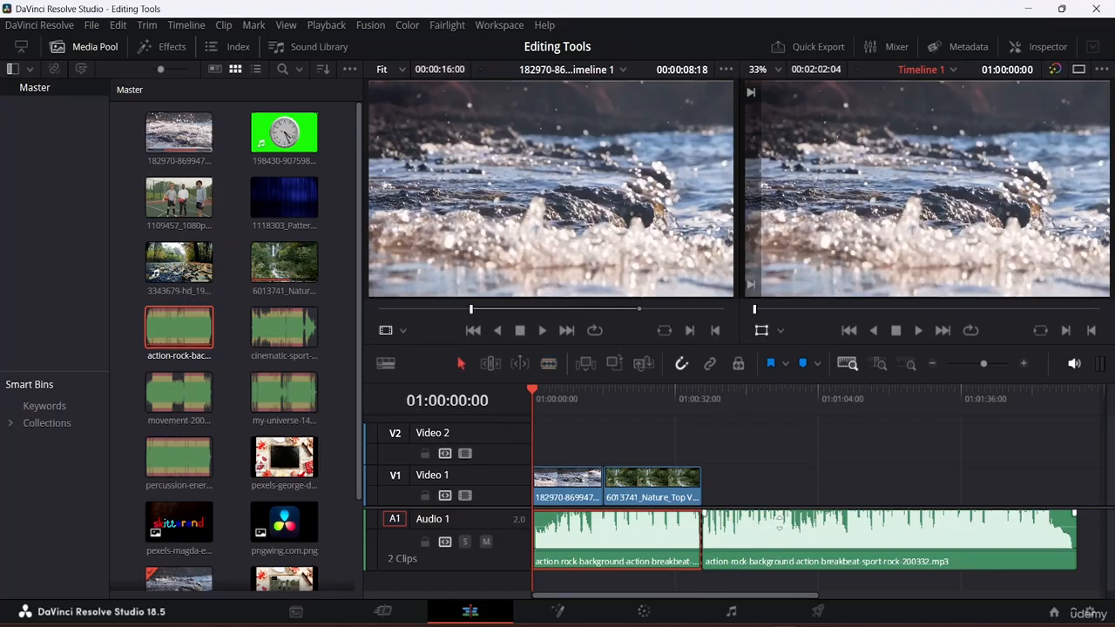
left_click(729, 539)
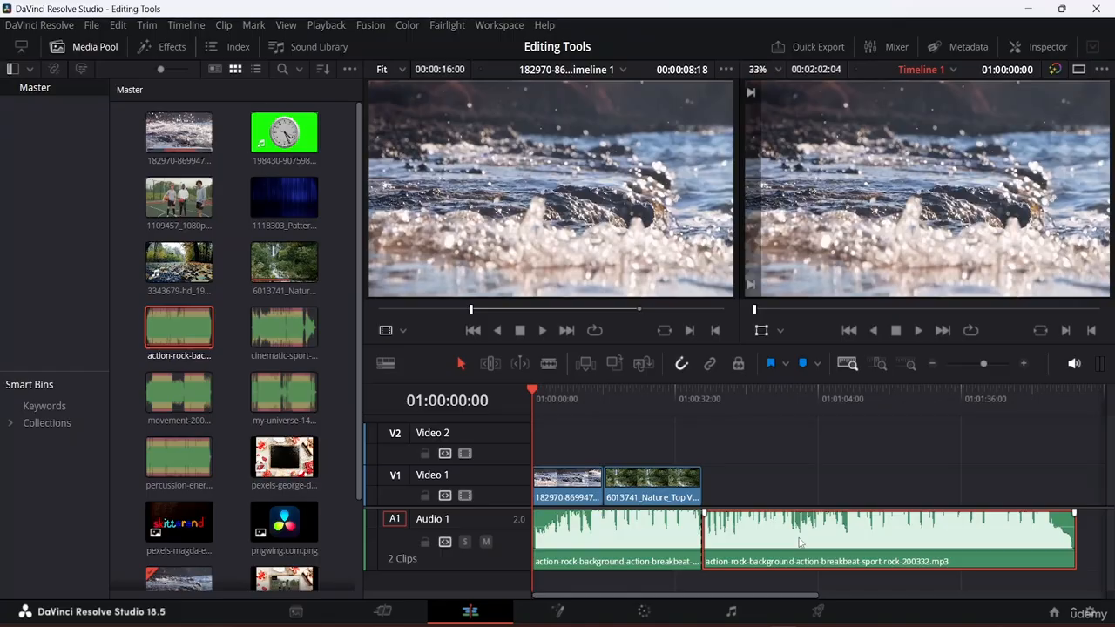
key("Delete")
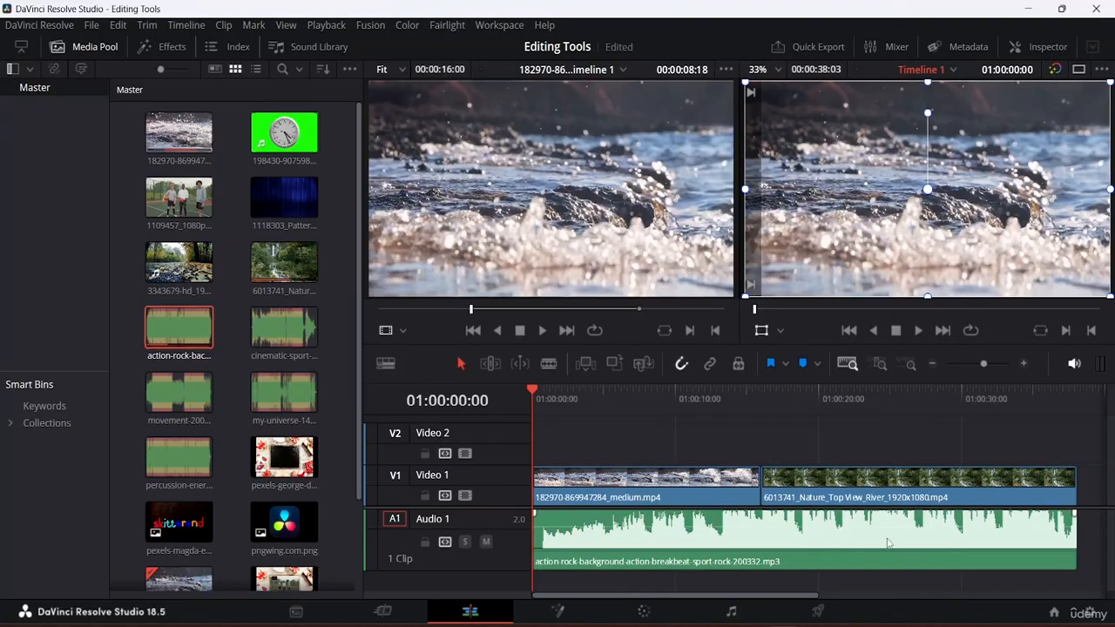
Fit the timeline and use the Blade tool to split the water clip and the river clip into four segments each
left_click(850, 364)
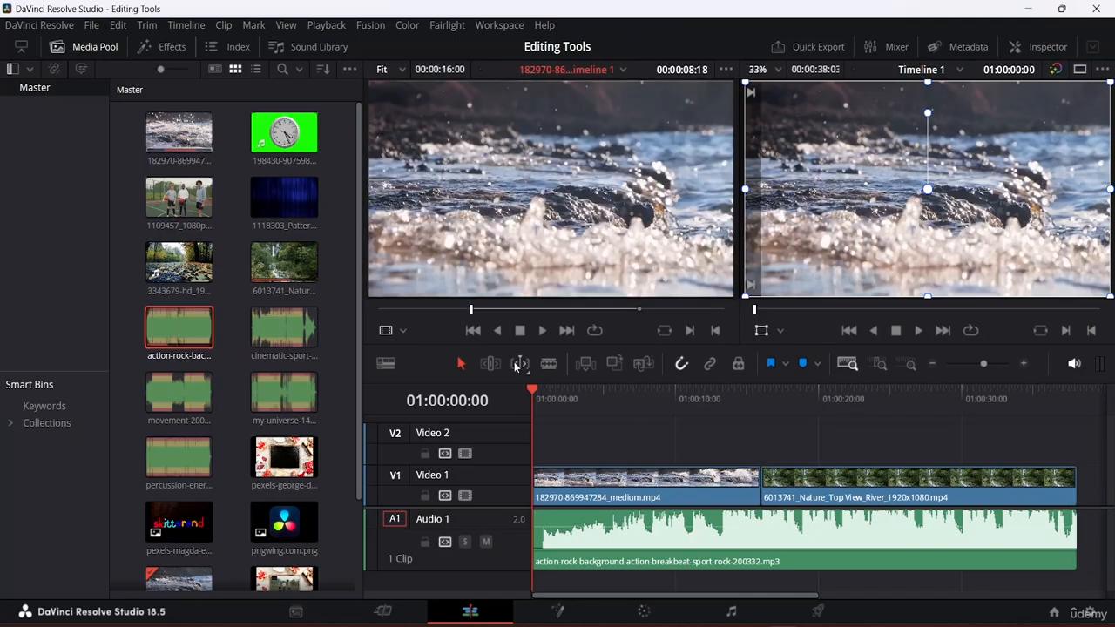
left_click_drag(629, 478, 588, 478)
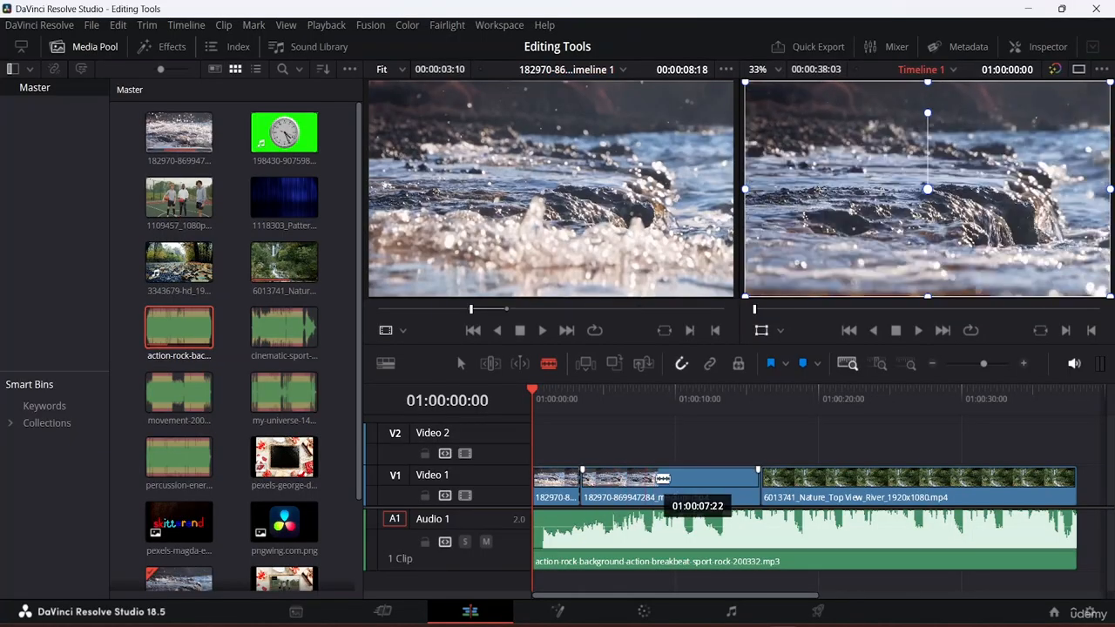
left_click_drag(662, 478, 739, 477)
left_click(849, 479)
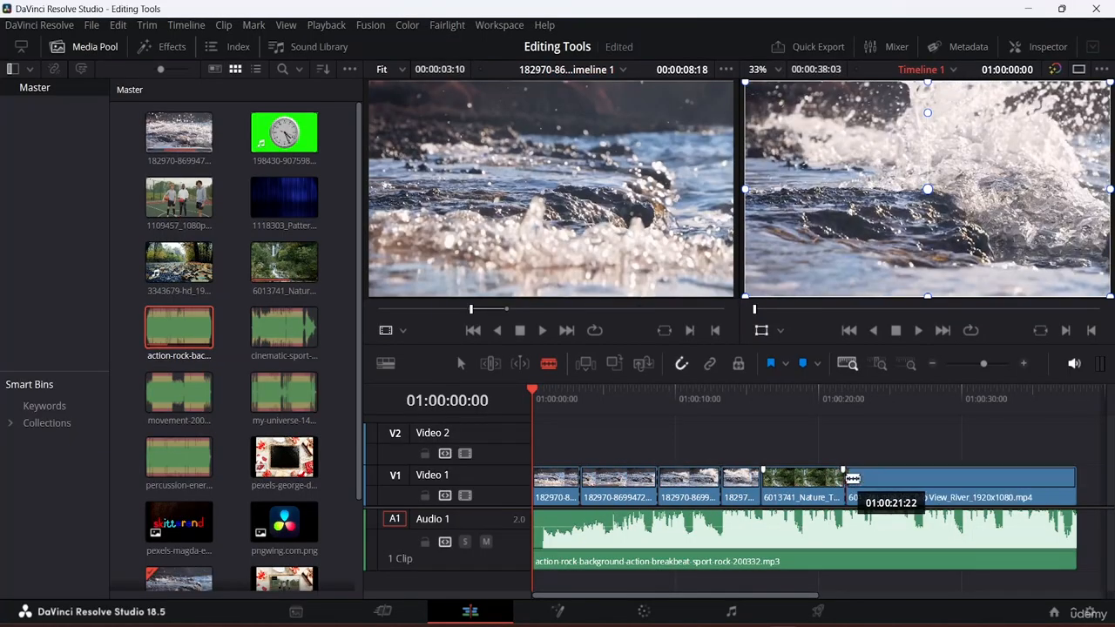
left_click(935, 479)
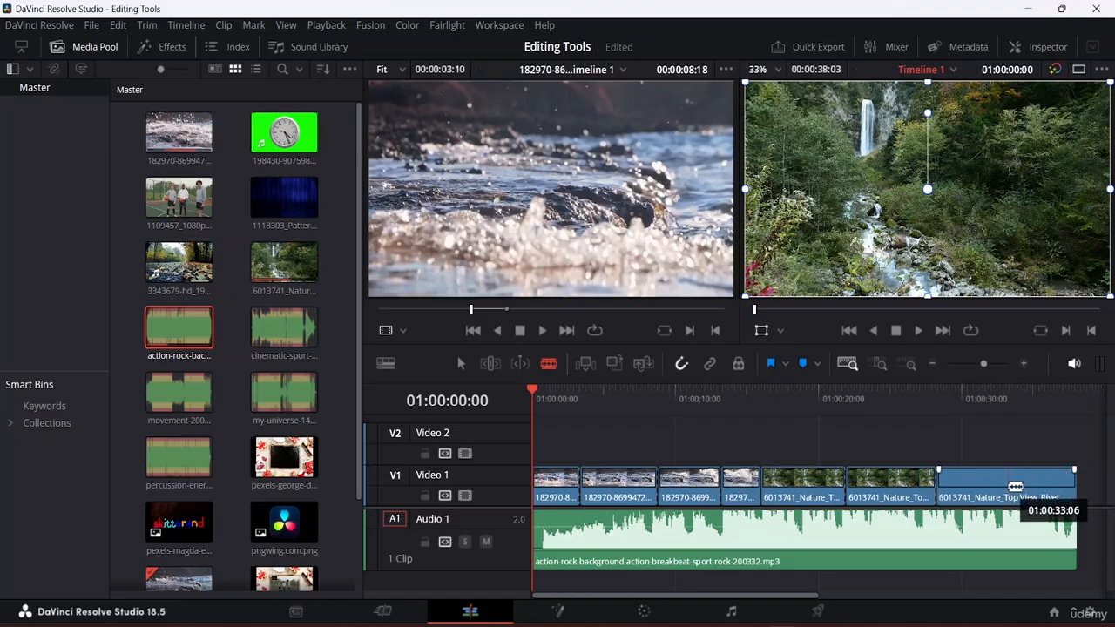
left_click(1008, 479)
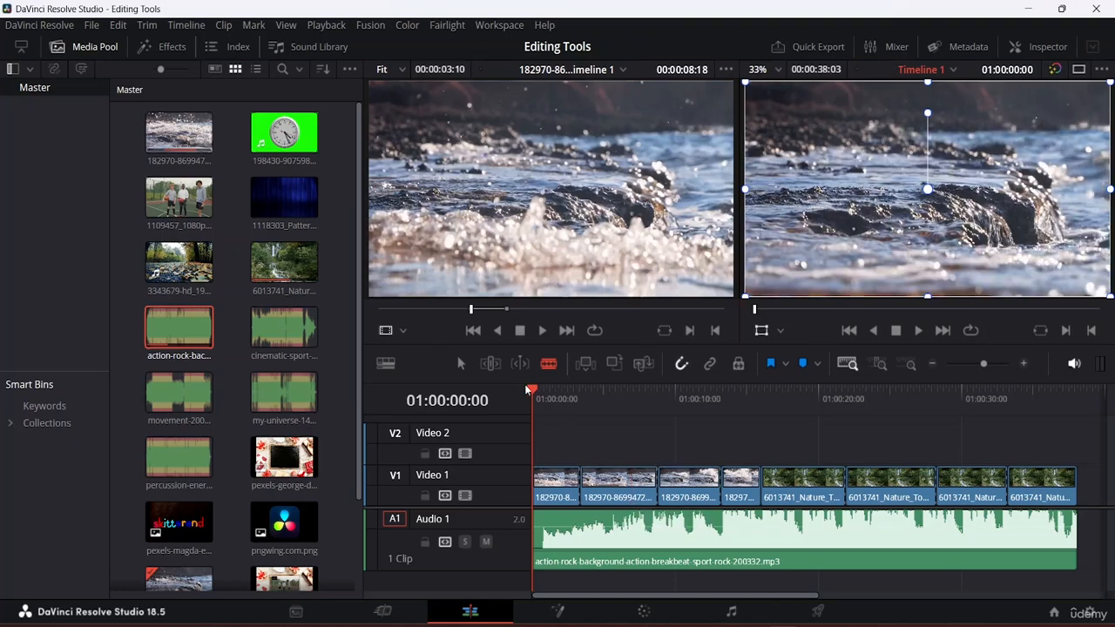
Position the playhead at 01:00:05:22, magnify the timeline there for a frame-level view, and return to the full timeline
left_click_drag(538, 394, 618, 410)
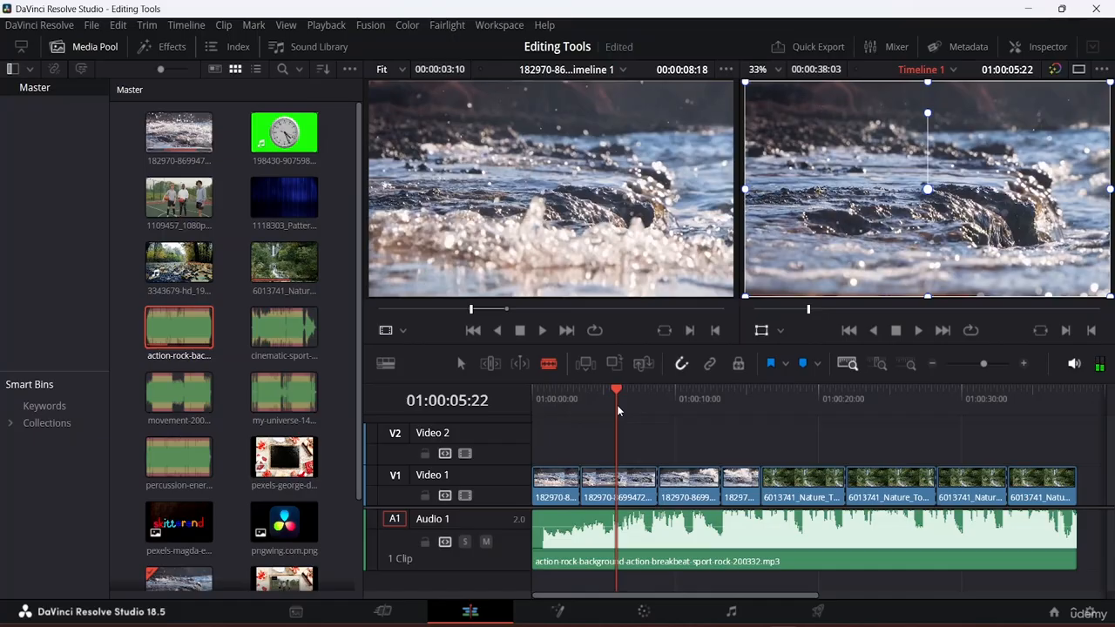
key("ctrl+equal")
key("ctrl+equal")
key("ctrl+equal")
key("ctrl+equal")
key("ctrl+equal")
key("ctrl+equal")
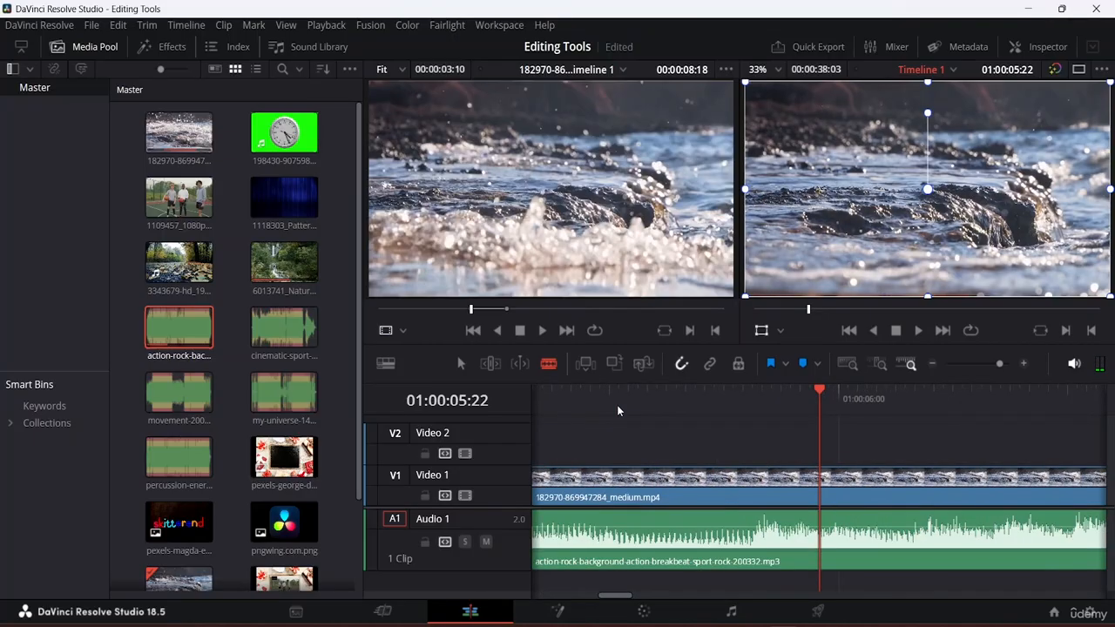
key("ctrl+equal")
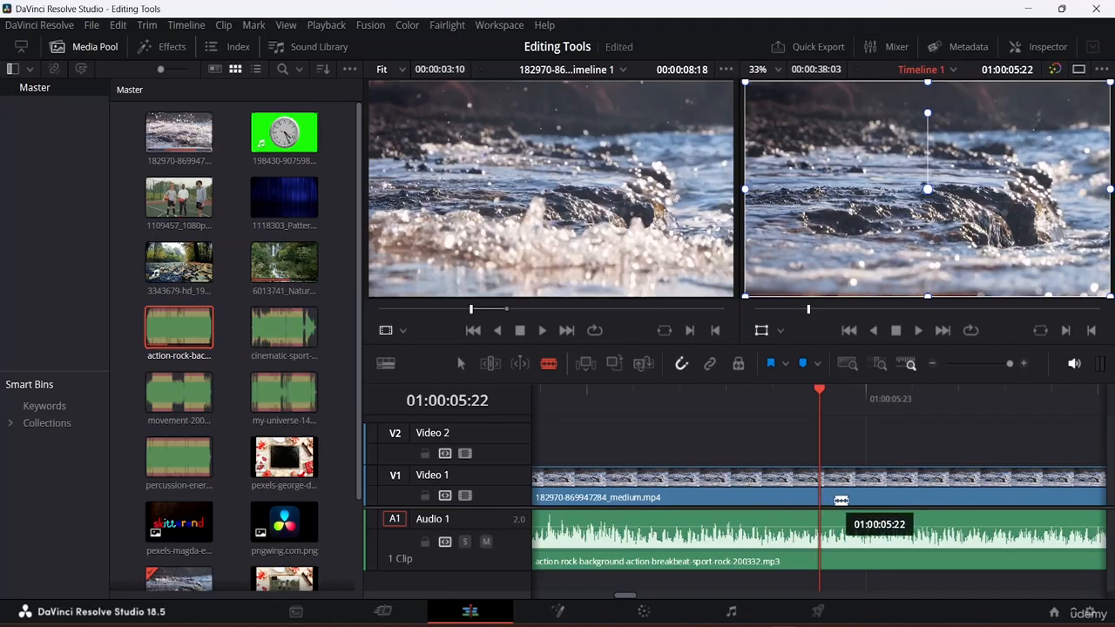
key("ctrl+minus")
key("ctrl+minus")
key("ctrl+minus")
key("ctrl+minus")
key("ctrl+minus")
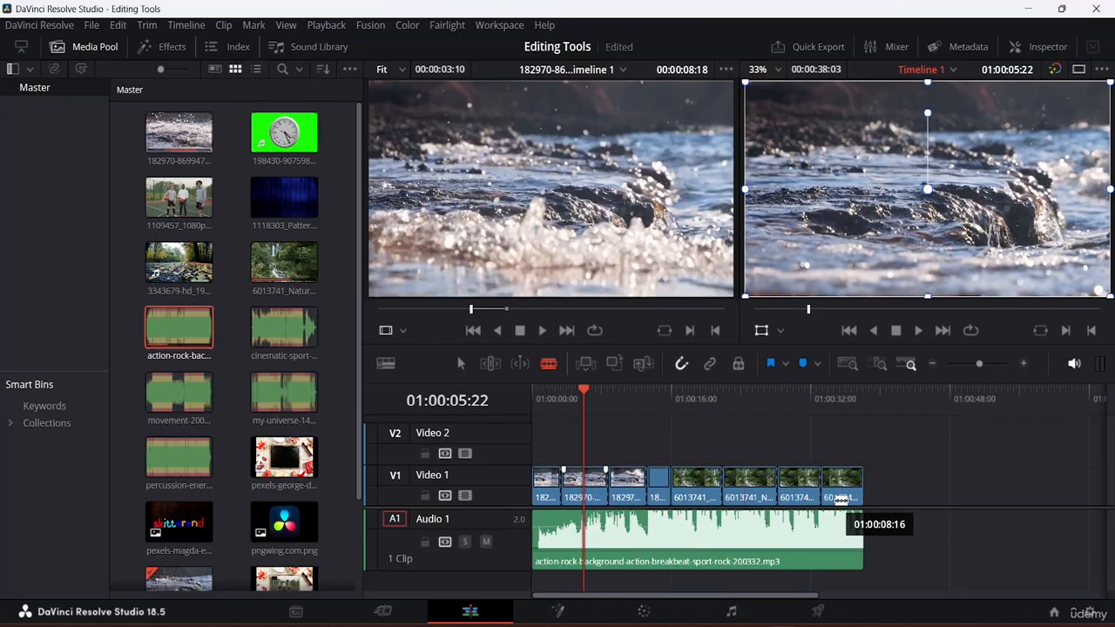
left_click(847, 364)
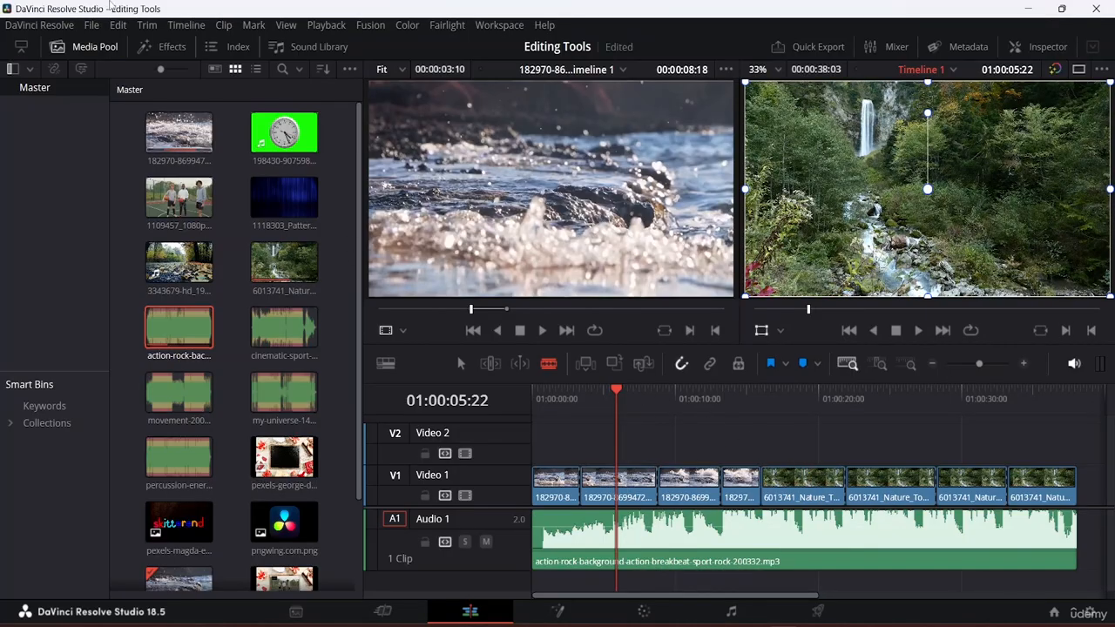
Place the 1118303 pattern clip on Video 2 from the start of the second water segment, and split the second river segment
left_click_drag(284, 197, 593, 441)
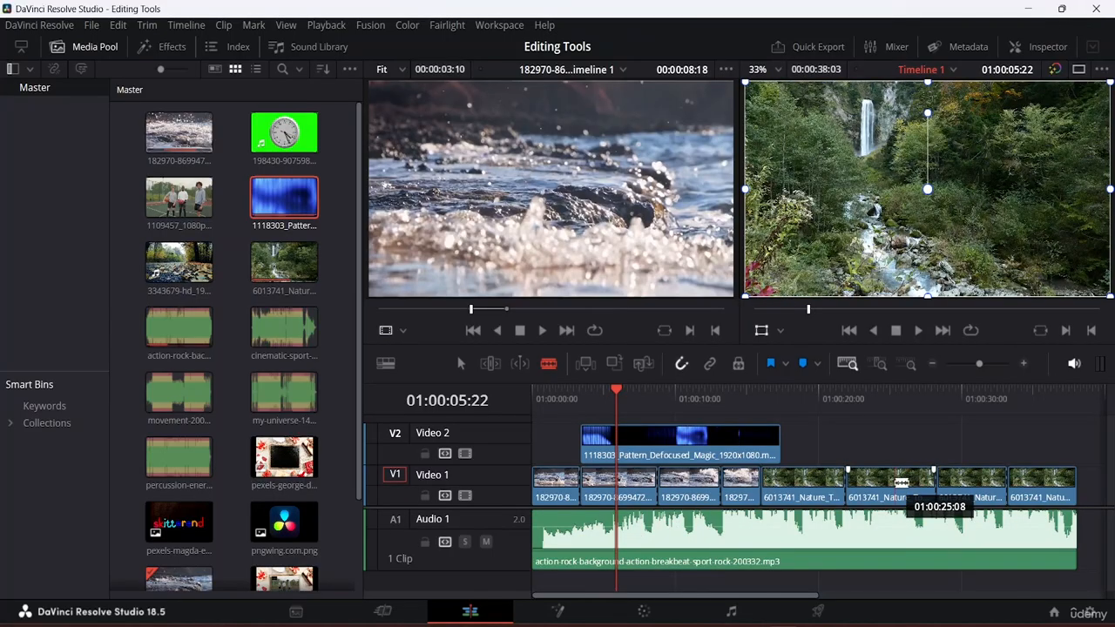
left_click(885, 480)
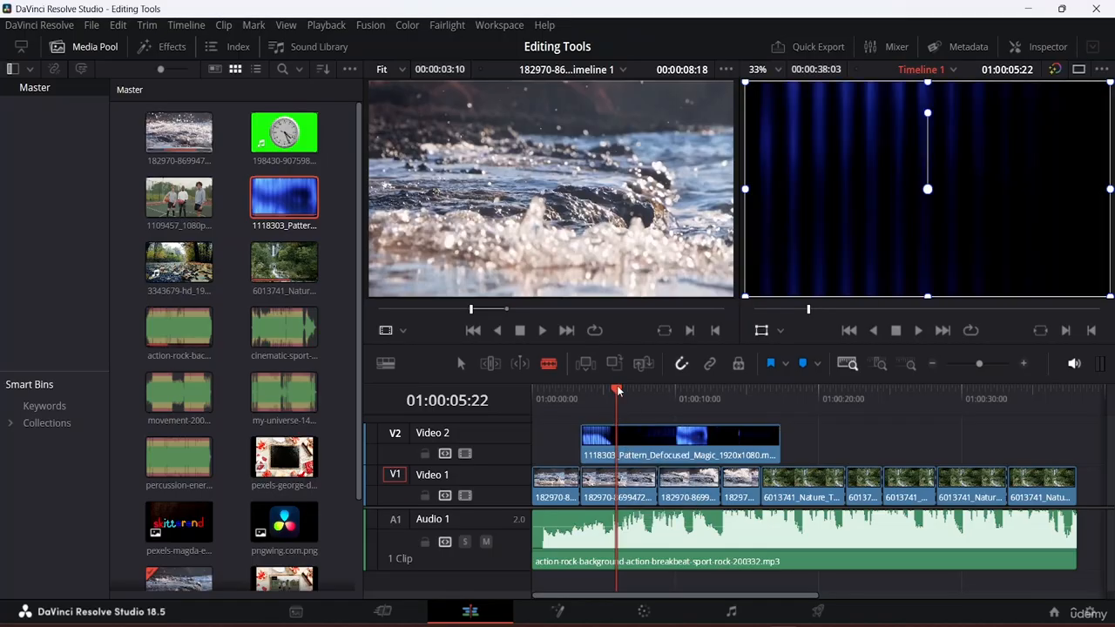
Return the playhead to the start and split the pattern, water and audio clips at about 01:00:06:03
left_click(607, 391)
left_click_drag(605, 389, 499, 414)
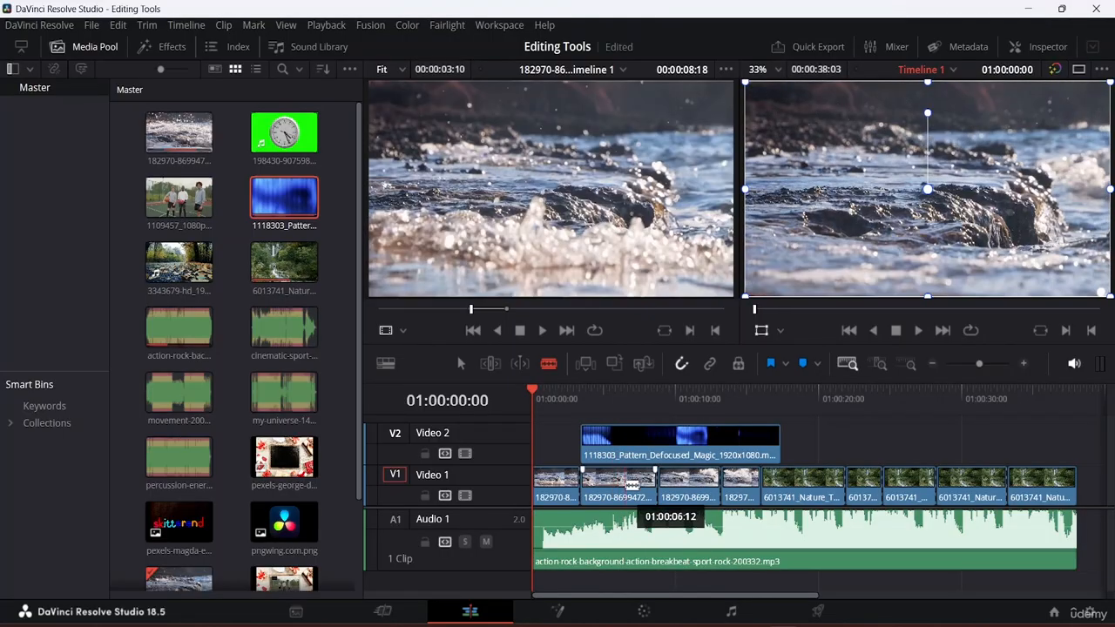
left_click(618, 440)
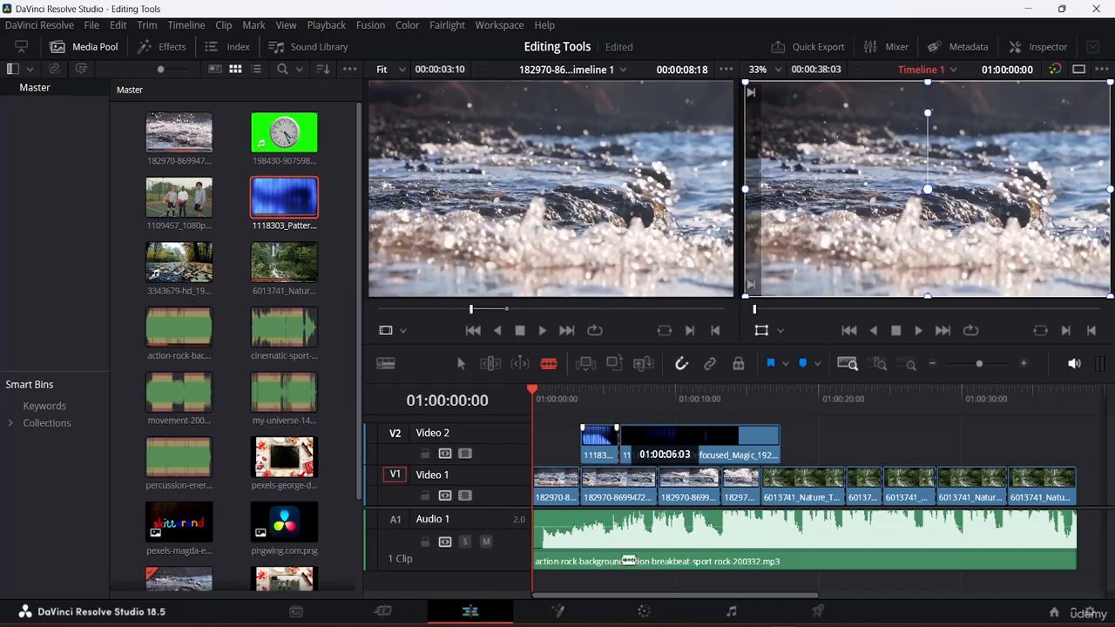
left_click(619, 484)
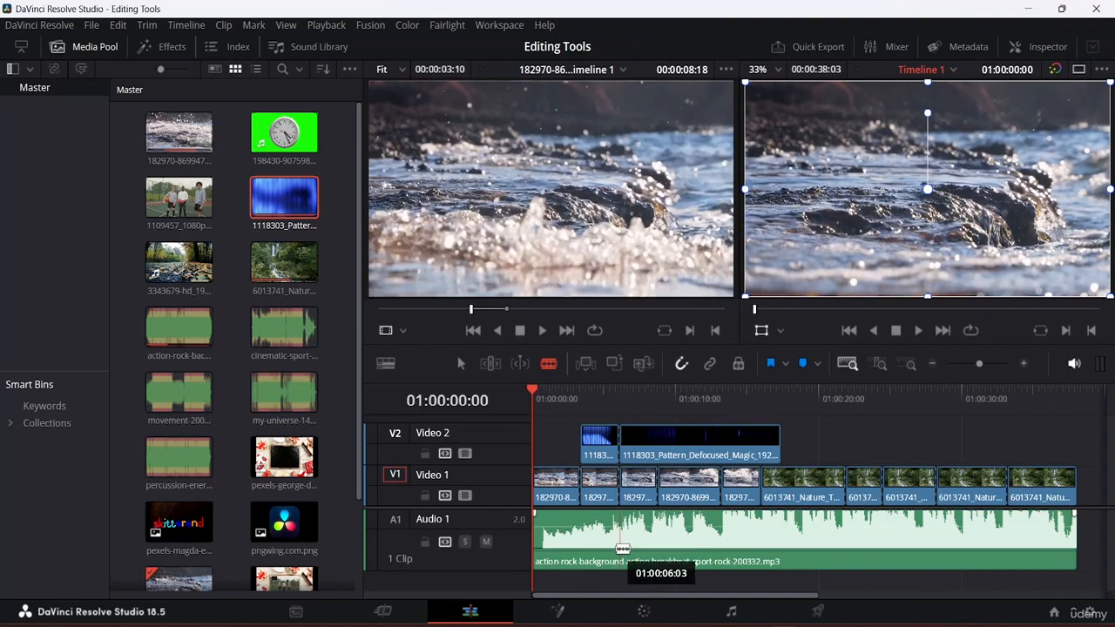
left_click(619, 529)
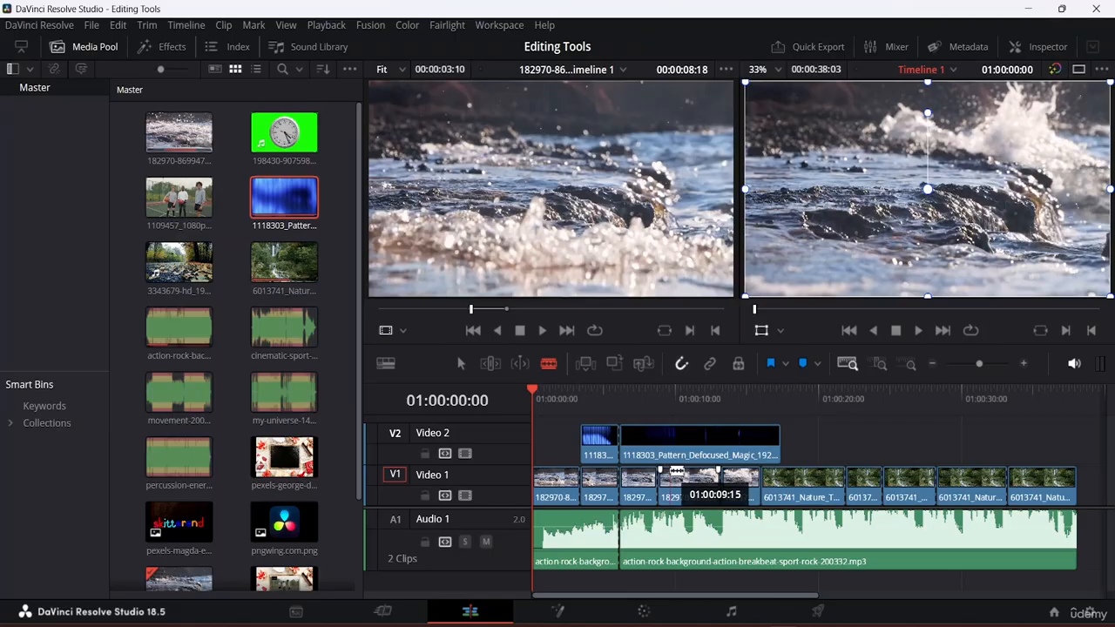
Ripple-delete the first water segment with its gap, and clear all remaining clips from the timeline
key("End")
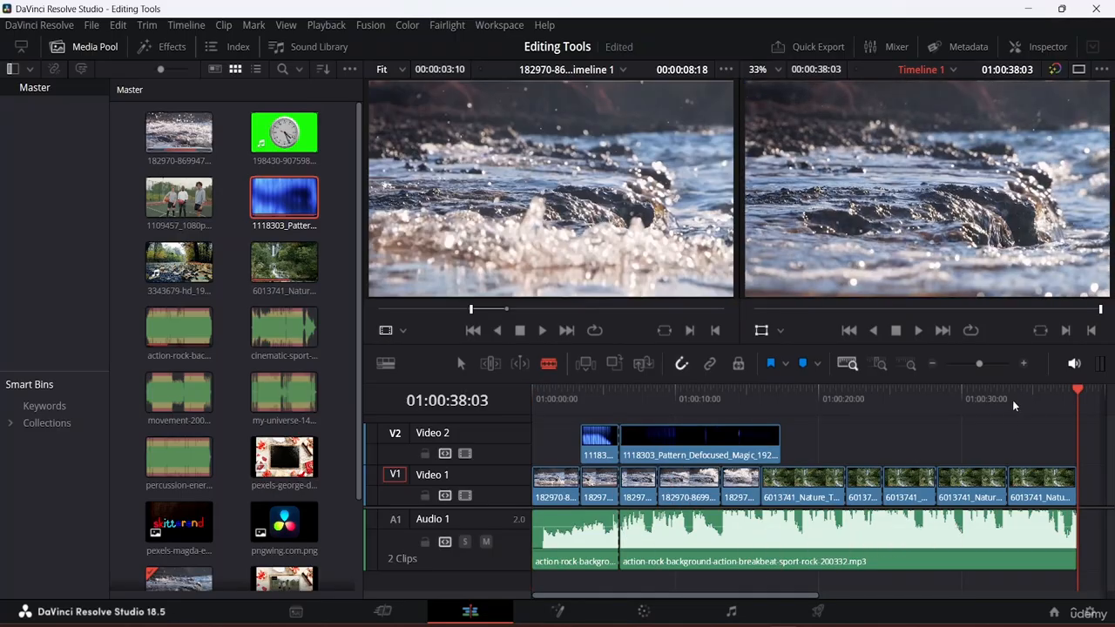
left_click_drag(1076, 394, 542, 389)
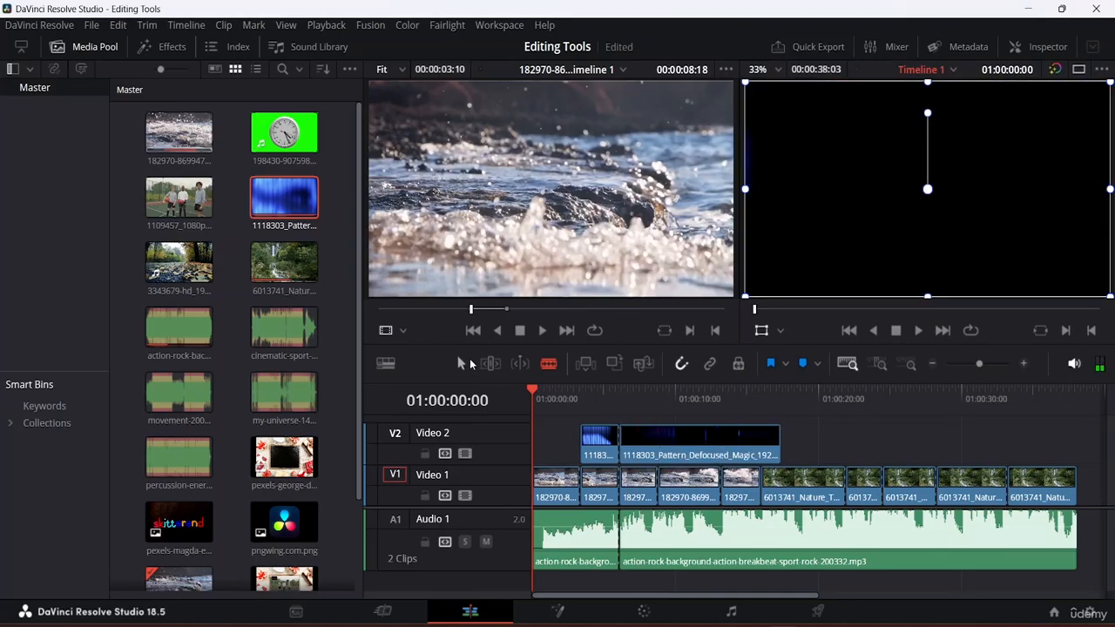
left_click(470, 363)
double_click(553, 482)
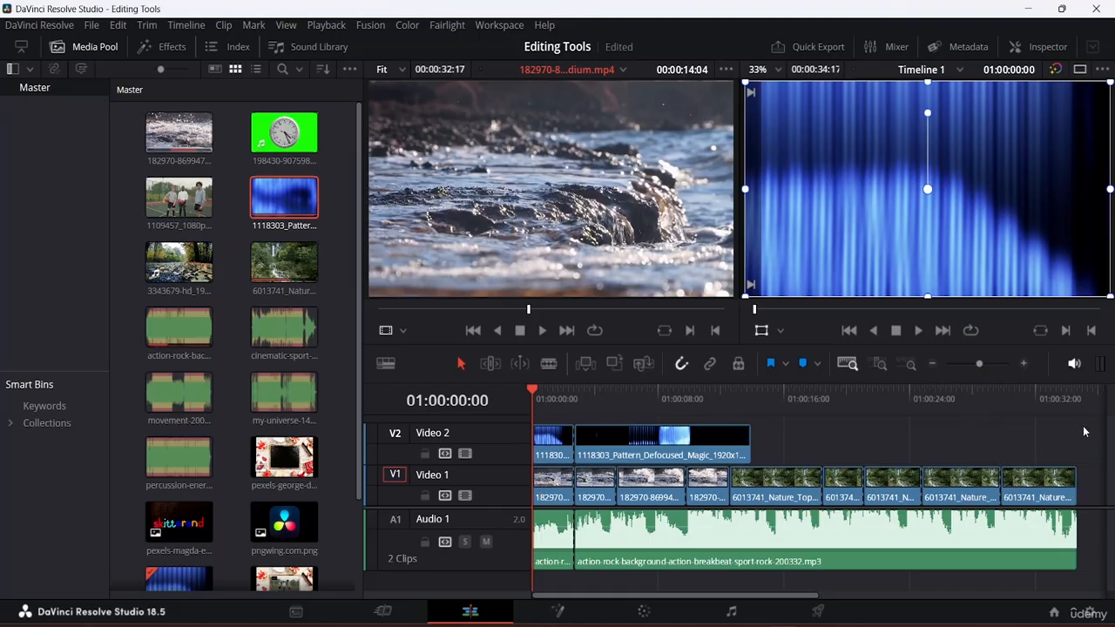
left_click_drag(1085, 432, 547, 567)
key("Delete")
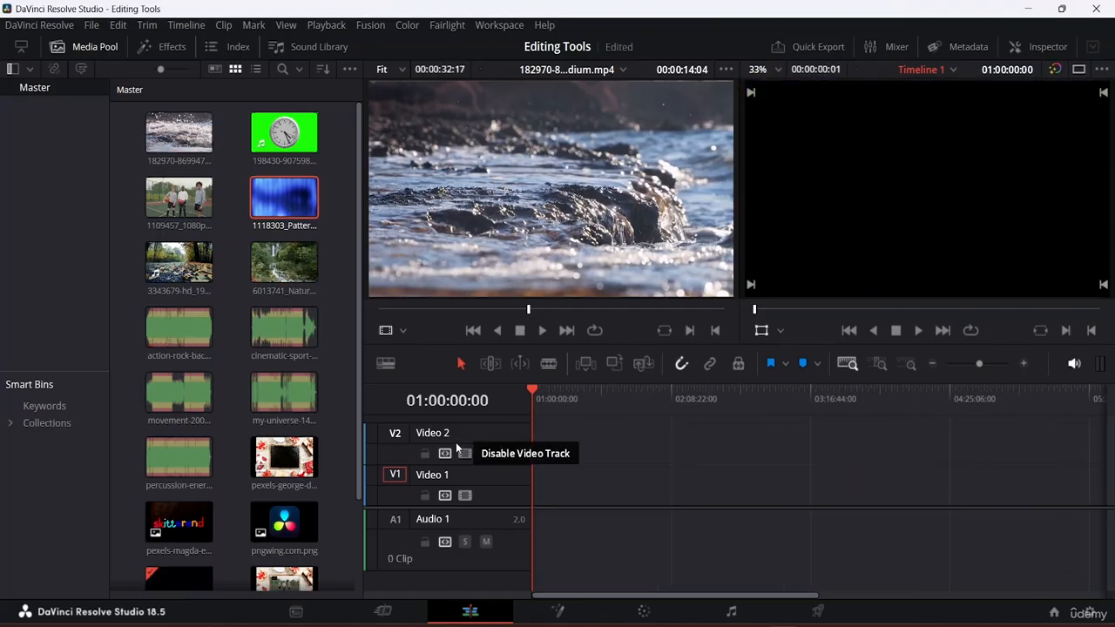
Place the 1109457 basketball clip at the start of Video 1 and shorten its end to a 00:00:02:00 duration
left_click_drag(183, 202, 555, 486)
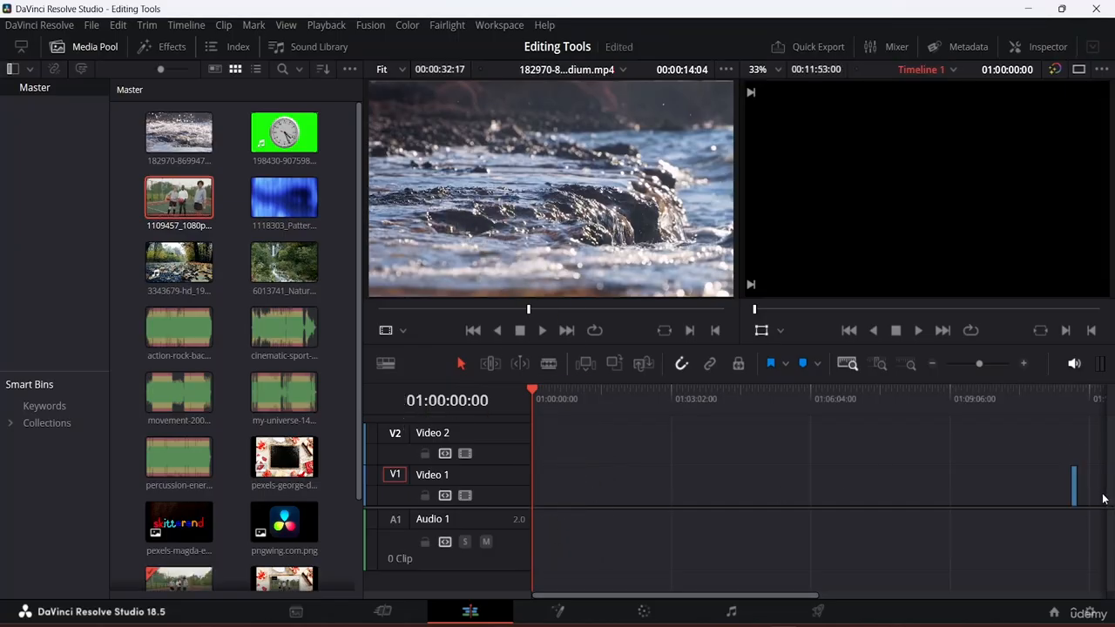
left_click_drag(1078, 492, 818, 475)
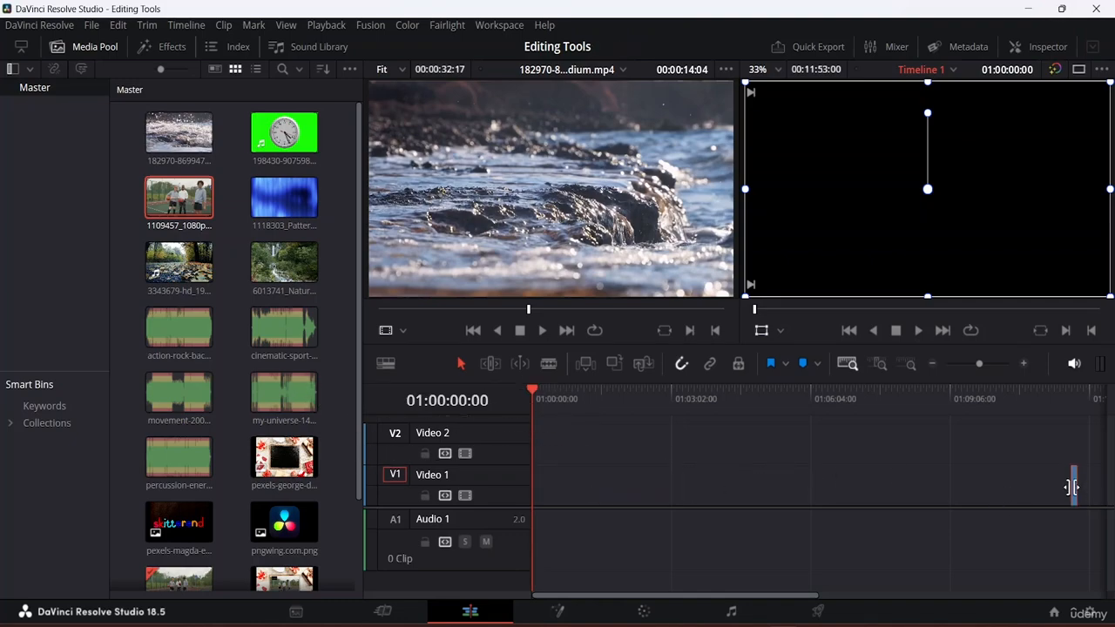
left_click_drag(1075, 494, 533, 489)
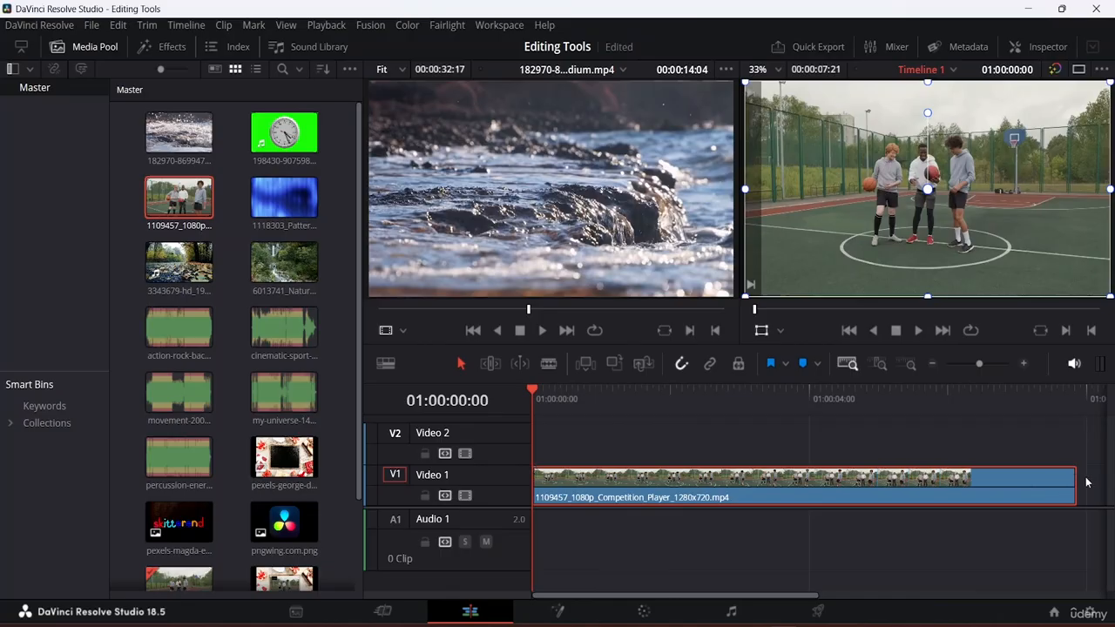
left_click_drag(1073, 485, 667, 475)
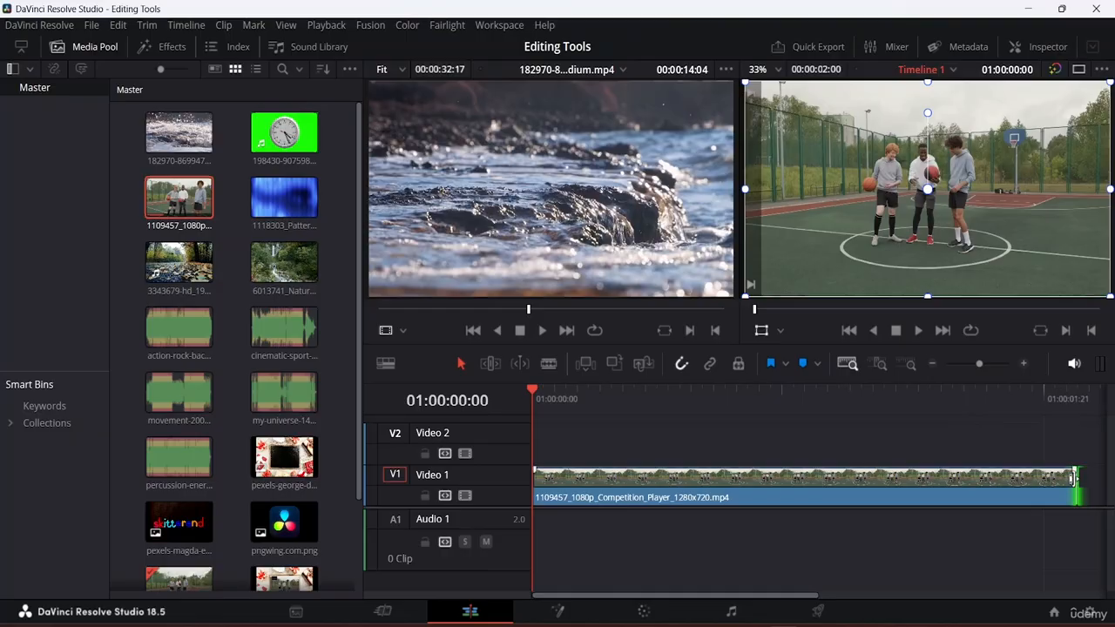
Trim the basketball clip to 00:00:01:18 and append the 1118303 pattern clip on Video 1, shortened so the timeline lasts 00:00:09:04
left_click_drag(1073, 477, 735, 478)
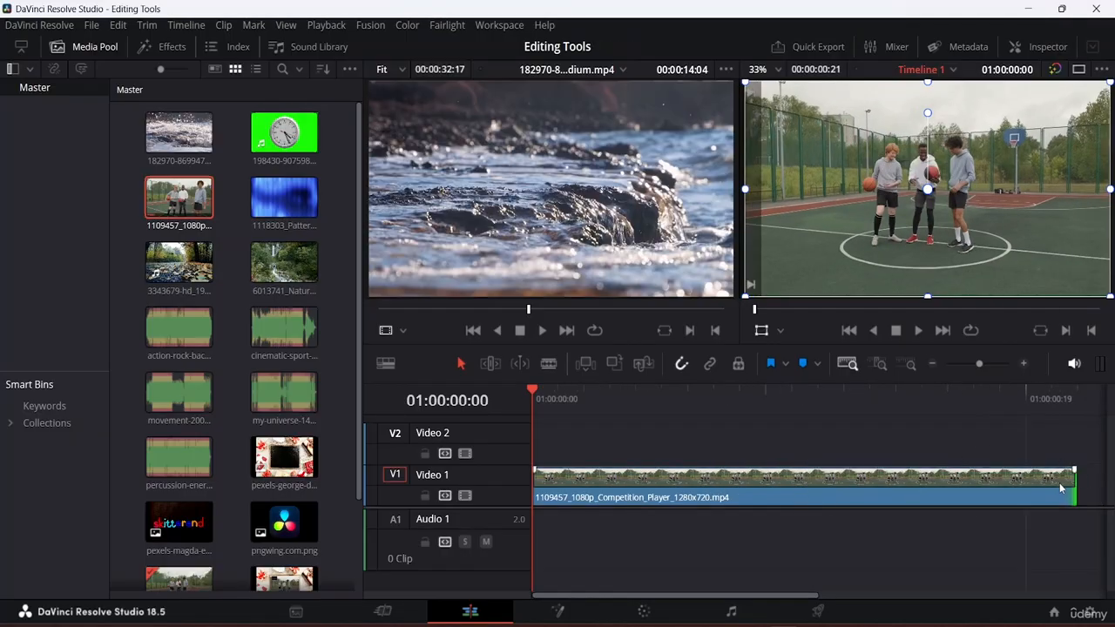
left_click_drag(1073, 477, 1066, 505)
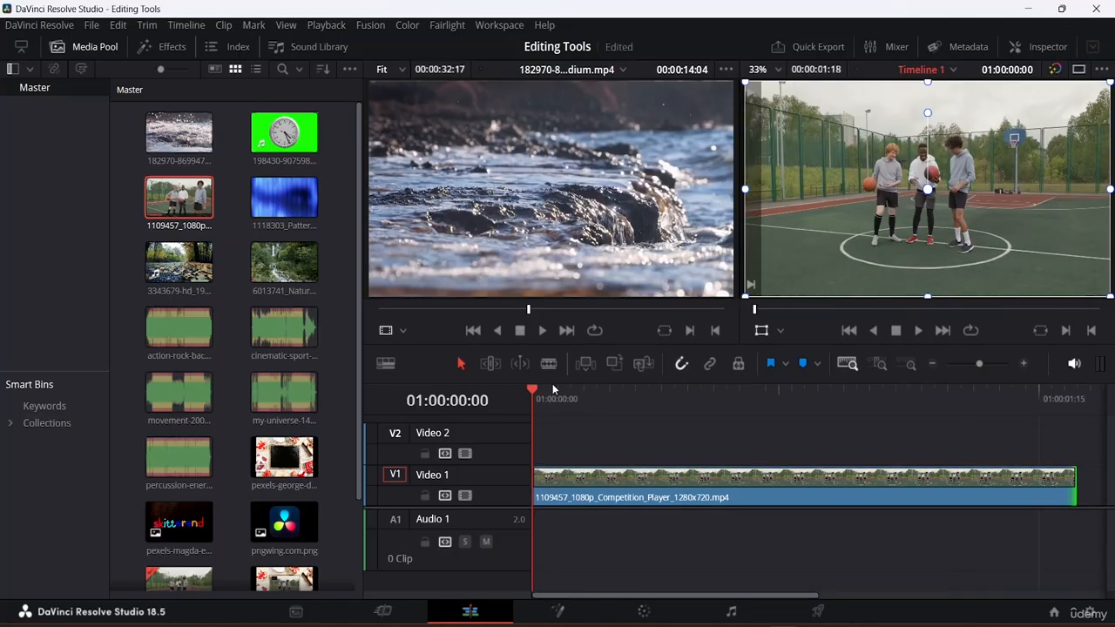
left_click_drag(284, 196, 941, 493)
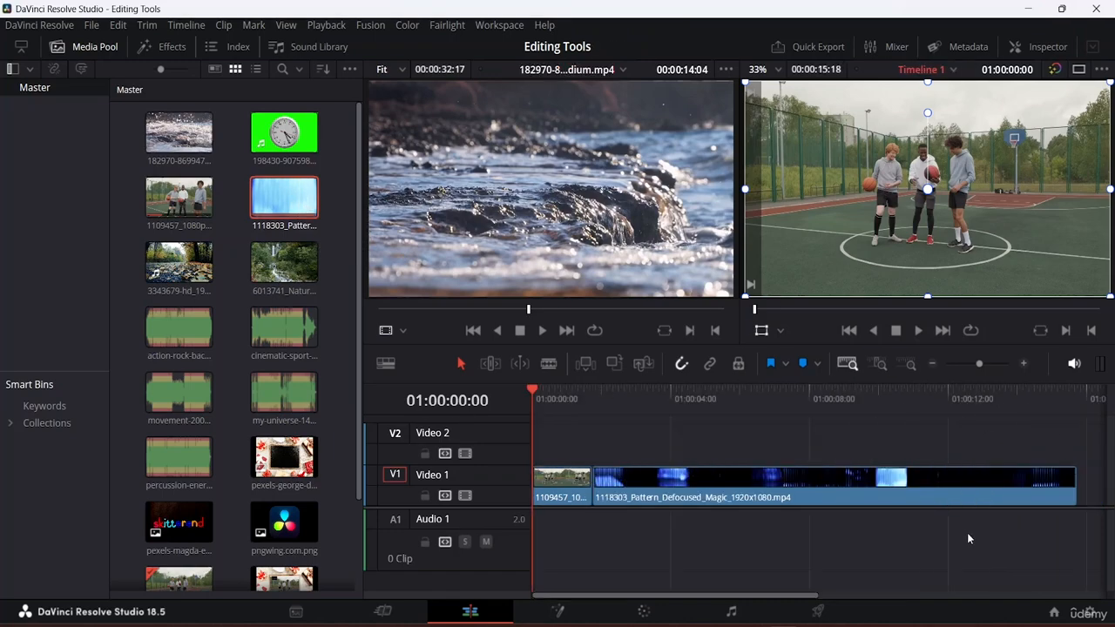
left_click_drag(1074, 477, 852, 477)
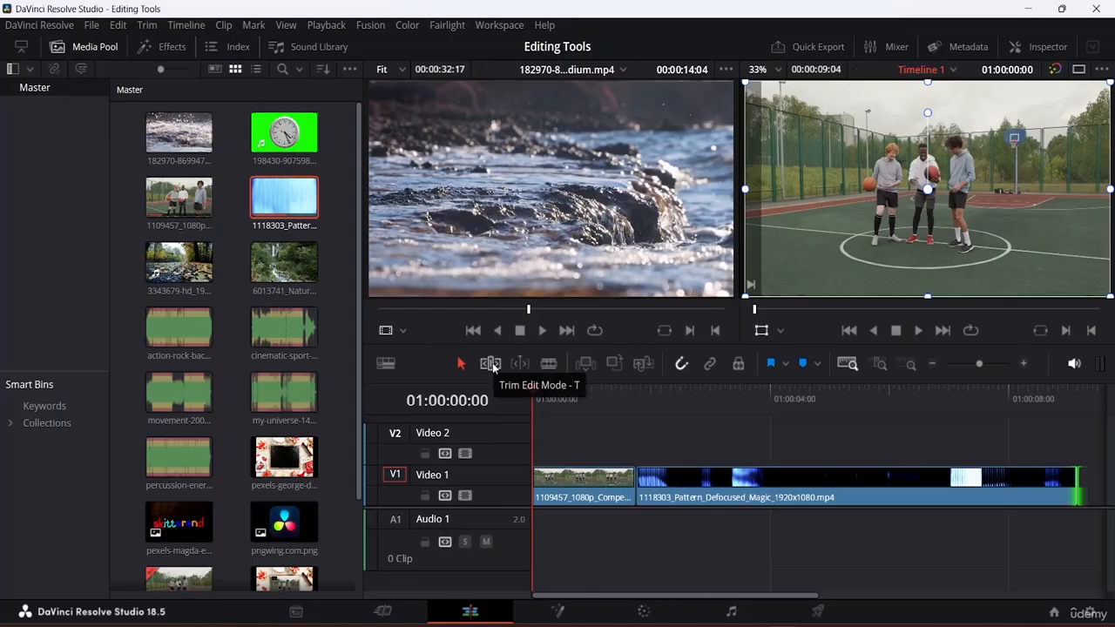
In Trim Edit Mode, slip the footage inside the basketball clip on Video 1 back and forth, trying offsets such as -00:12
left_click(596, 479)
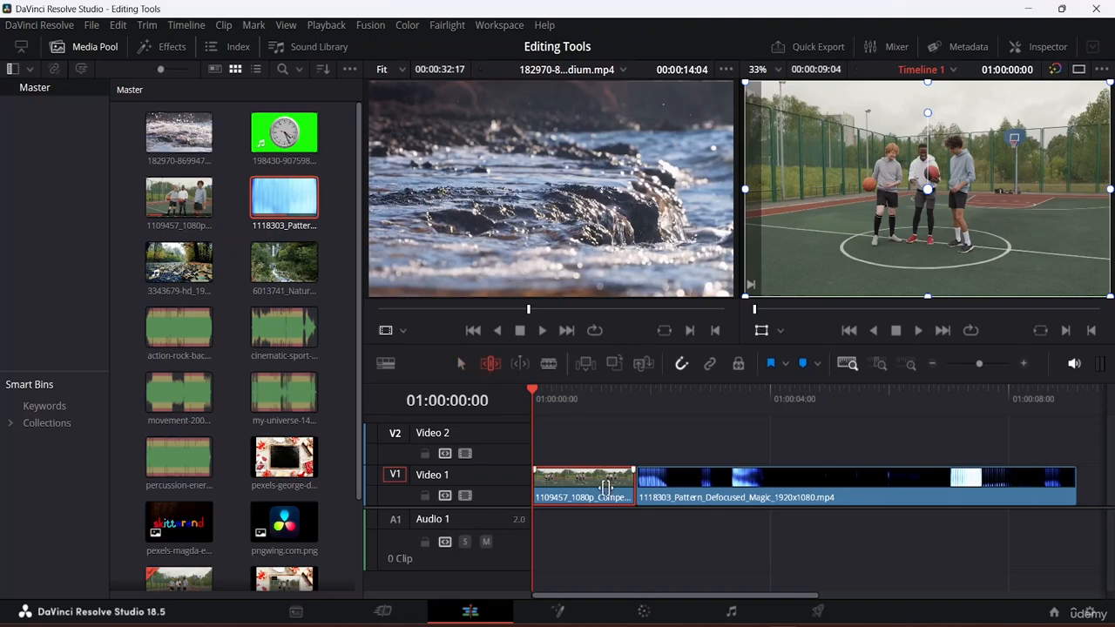
mouse_move(577, 479)
left_mouse_down()
mouse_move(589, 479)
mouse_move(493, 467)
mouse_move(529, 490)
mouse_move(472, 483)
mouse_move(582, 489)
mouse_move(531, 489)
mouse_move(524, 476)
mouse_move(580, 489)
mouse_move(605, 475)
mouse_move(560, 479)
left_mouse_up()
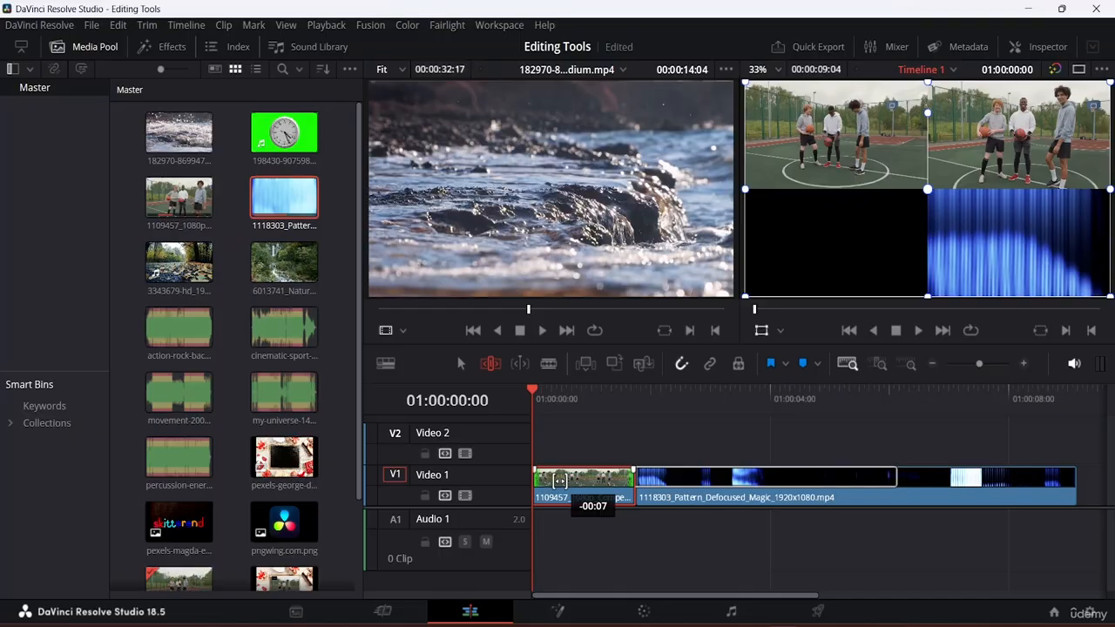
left_click_drag(559, 480, 555, 480)
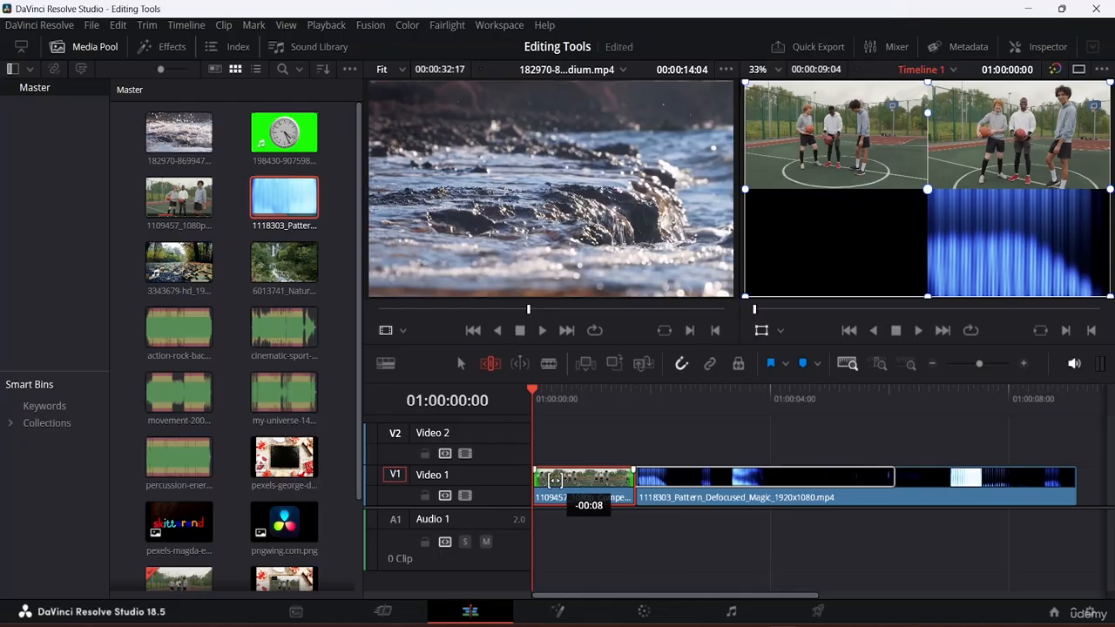
left_click_drag(555, 479, 538, 475)
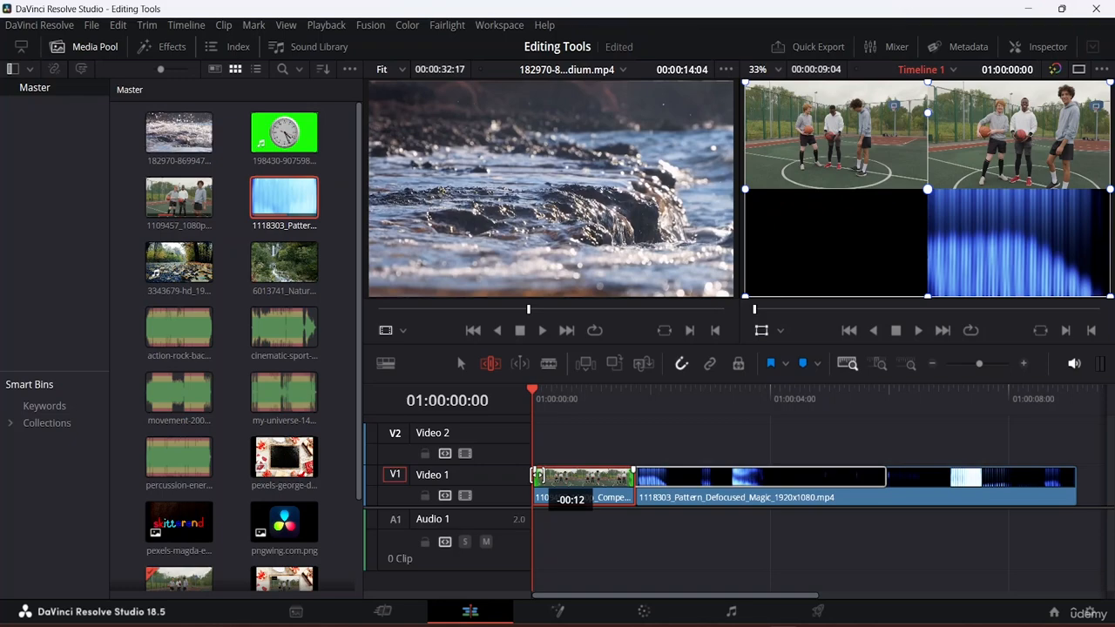
left_click_drag(538, 476, 559, 477)
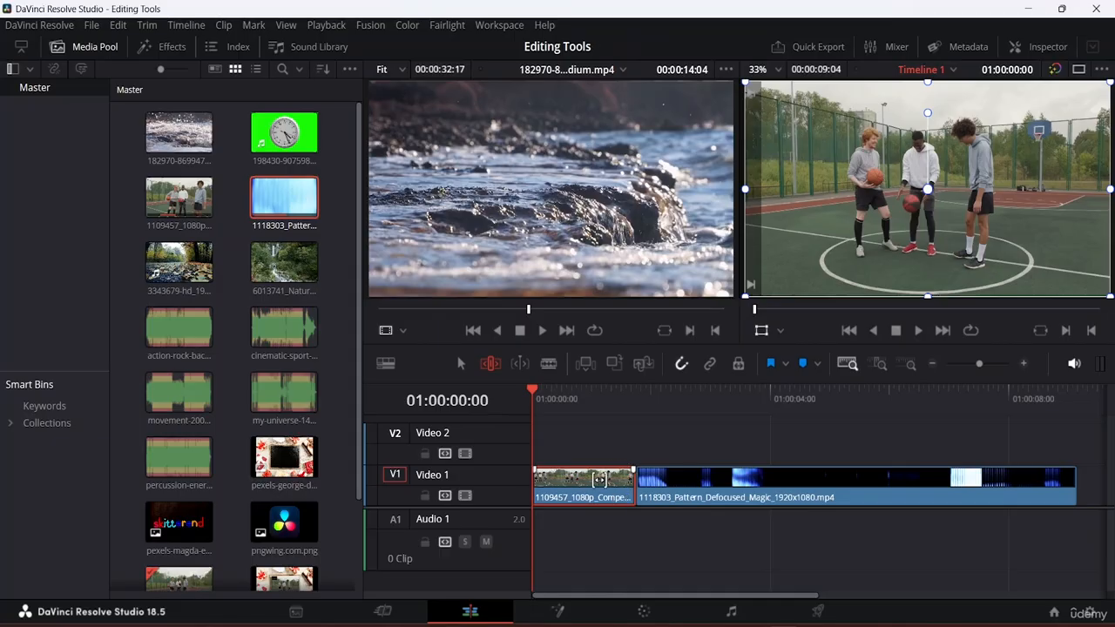
left_click_drag(585, 479, 580, 483)
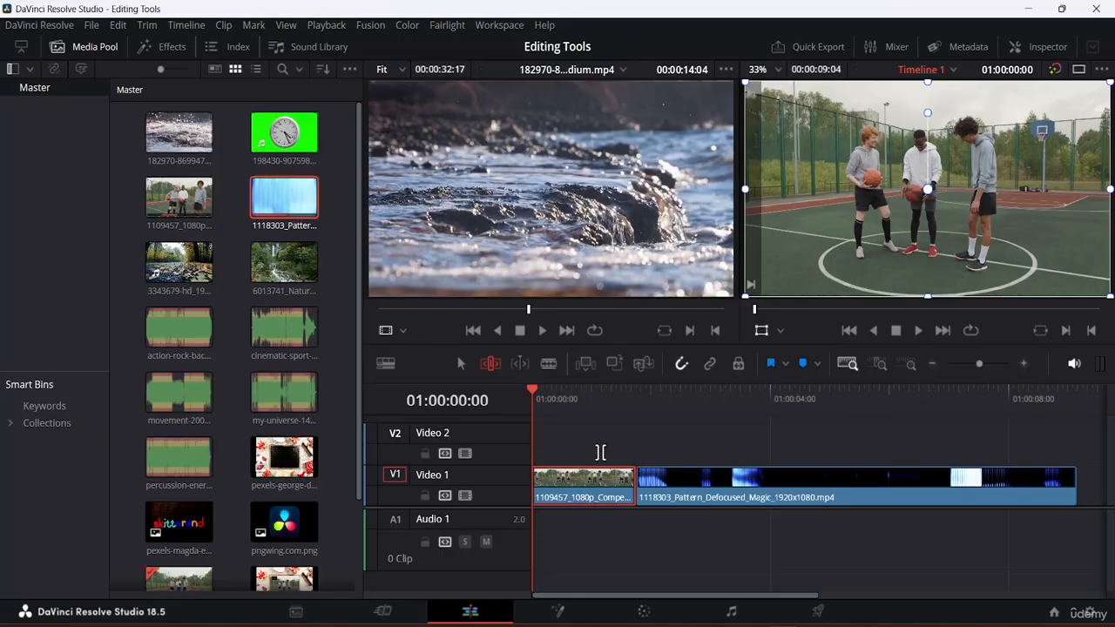
Turn on Dynamic Trim Mode (Slip) and roll the cut between the basketball and pattern clips to about 01:00:02:12
left_click(518, 365)
left_click(518, 364)
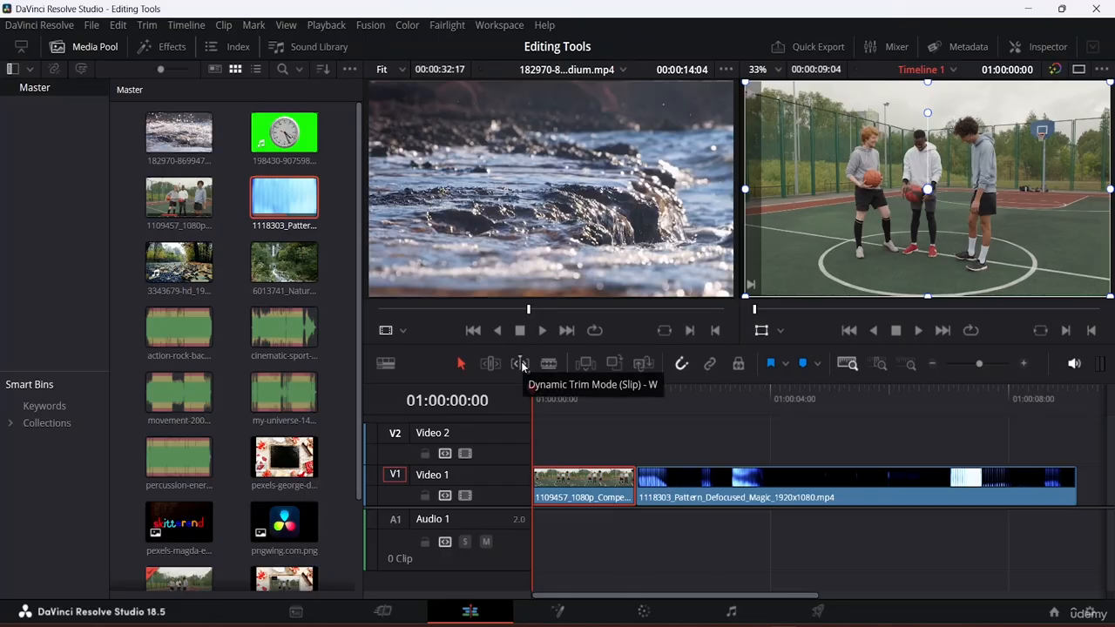
left_click(521, 362)
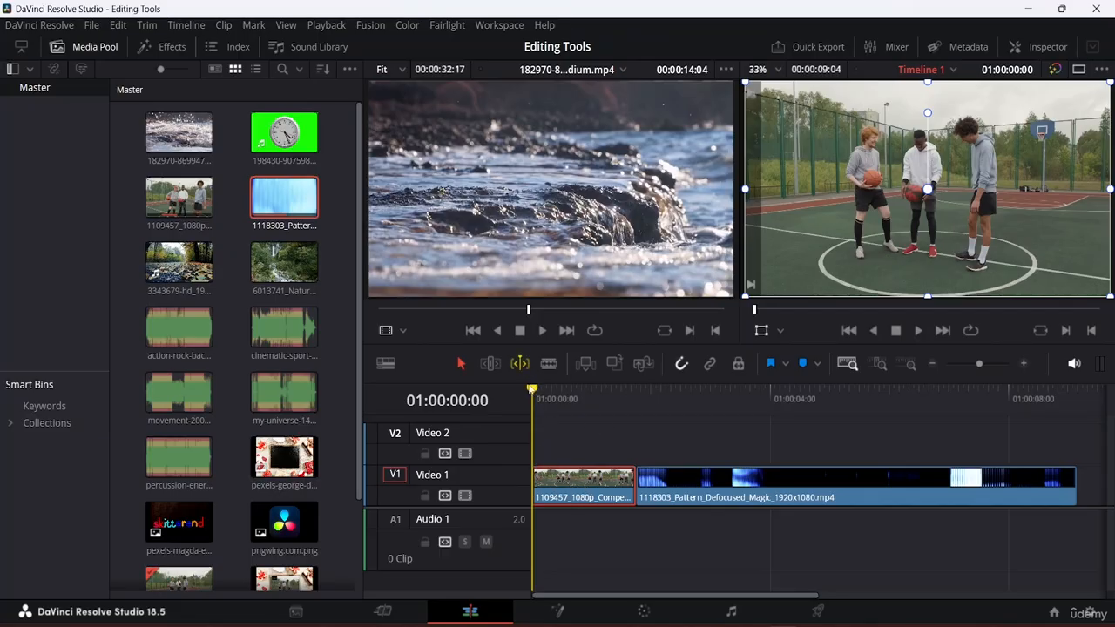
left_click_drag(532, 389, 583, 389)
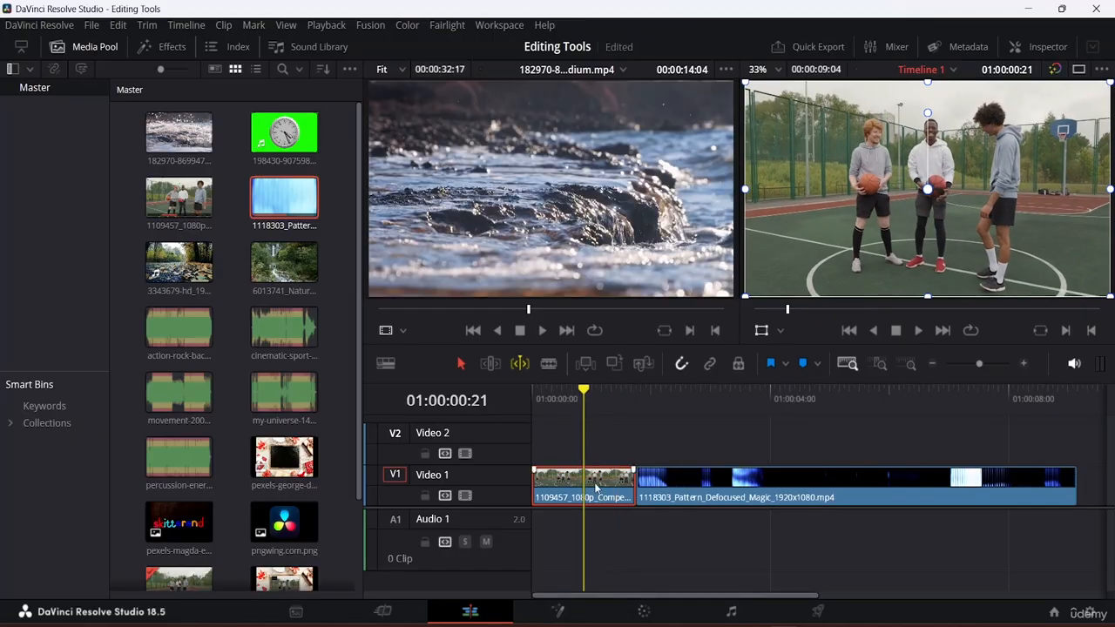
left_click_drag(636, 477, 607, 477)
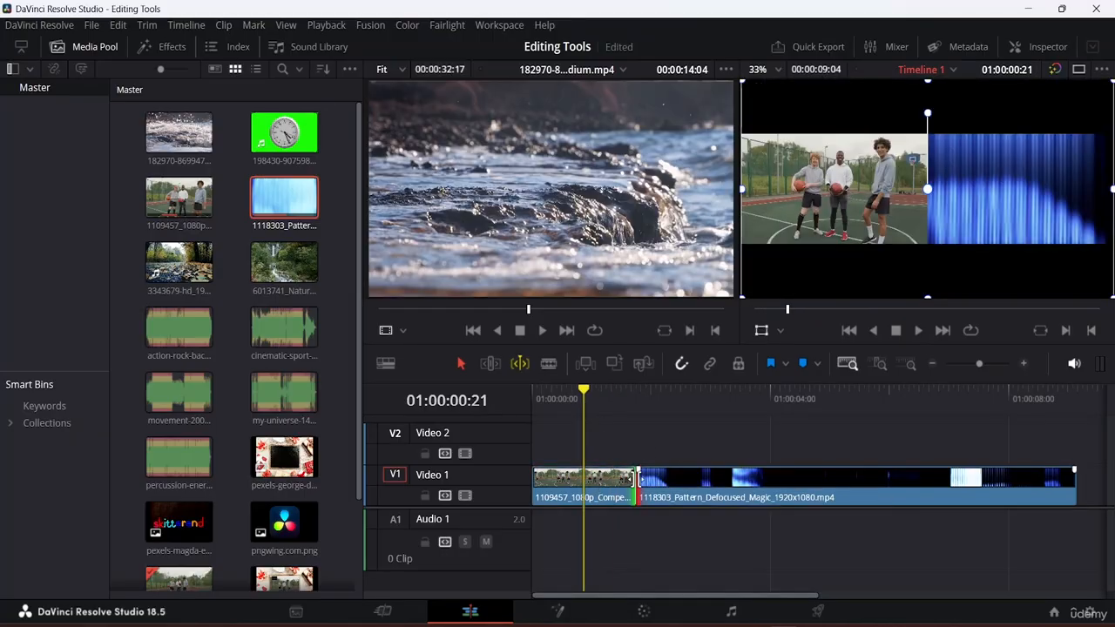
left_click_drag(531, 476, 499, 480)
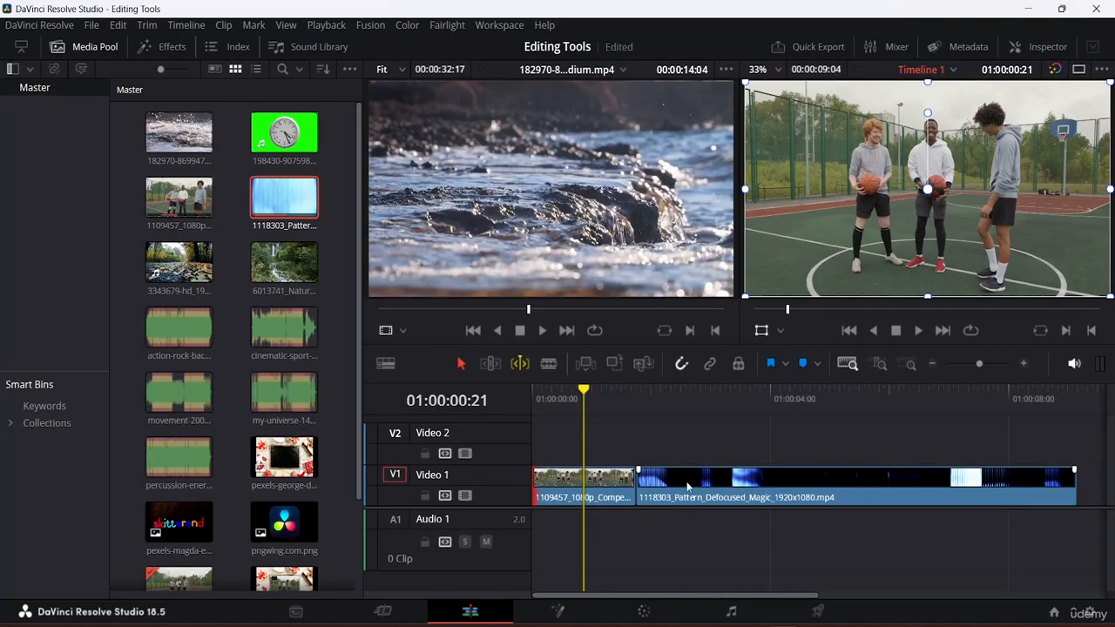
left_click_drag(585, 389, 755, 428)
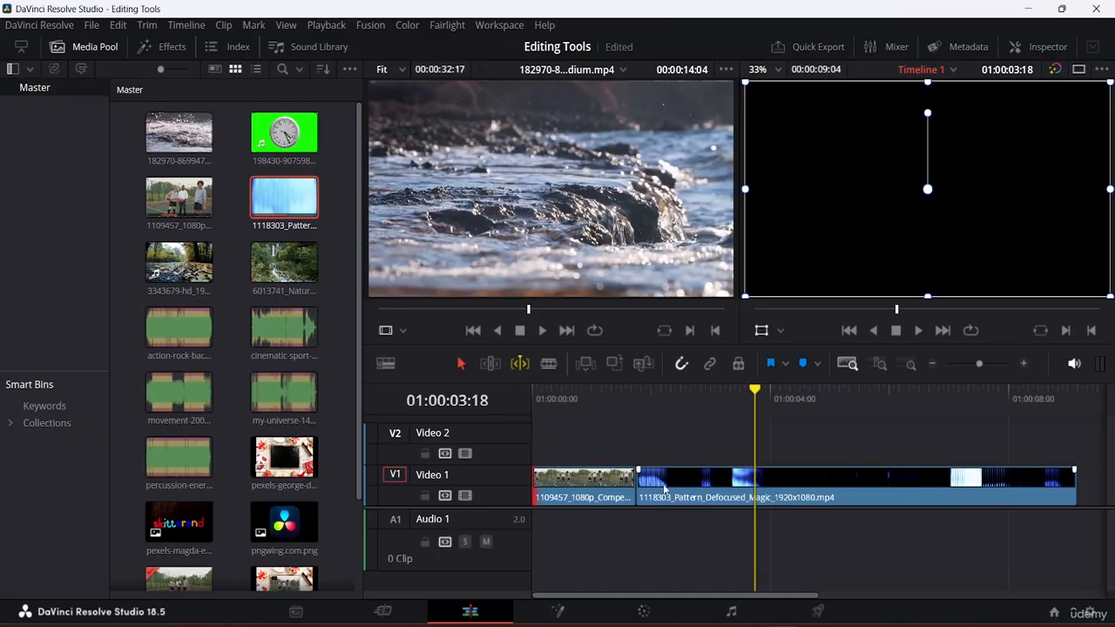
mouse_move(637, 477)
left_mouse_down()
mouse_move(716, 482)
mouse_move(643, 486)
left_mouse_up()
Enable Trim Edit Mode and switch the Dynamic Trim Mode from Slip to Slide
left_click(490, 363)
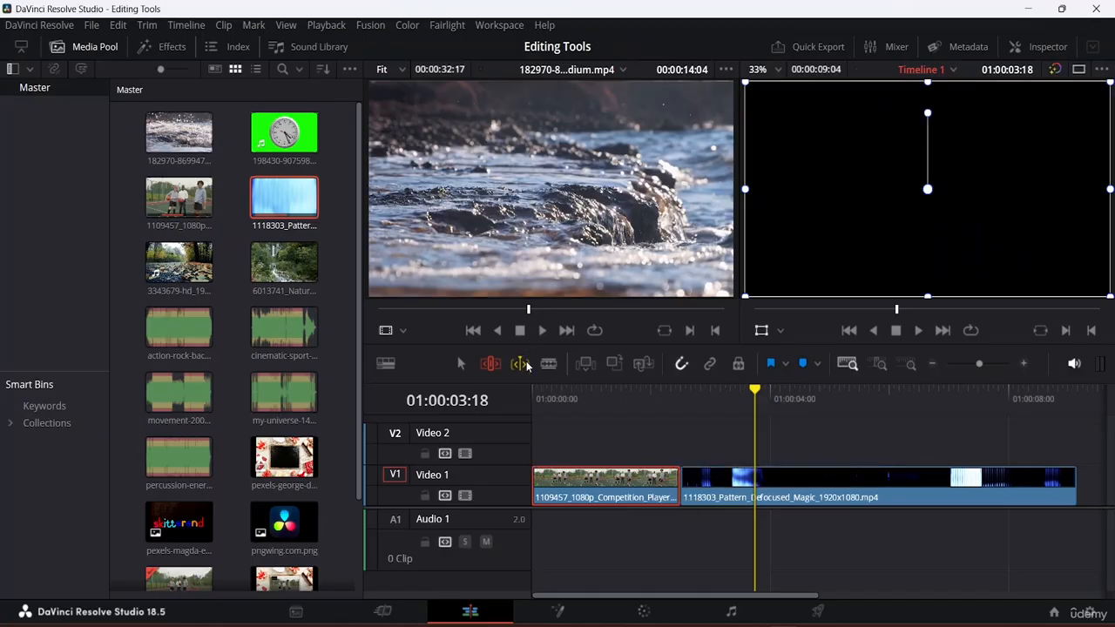
left_click(525, 364)
right_click(526, 365)
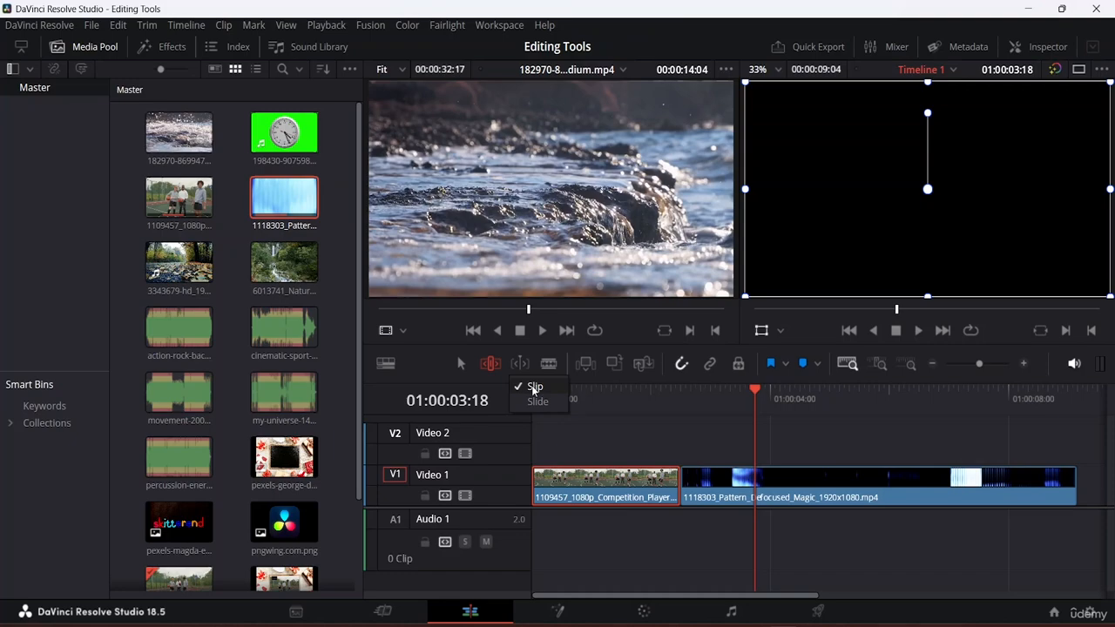
left_click(533, 387)
left_click(521, 364)
right_click(522, 365)
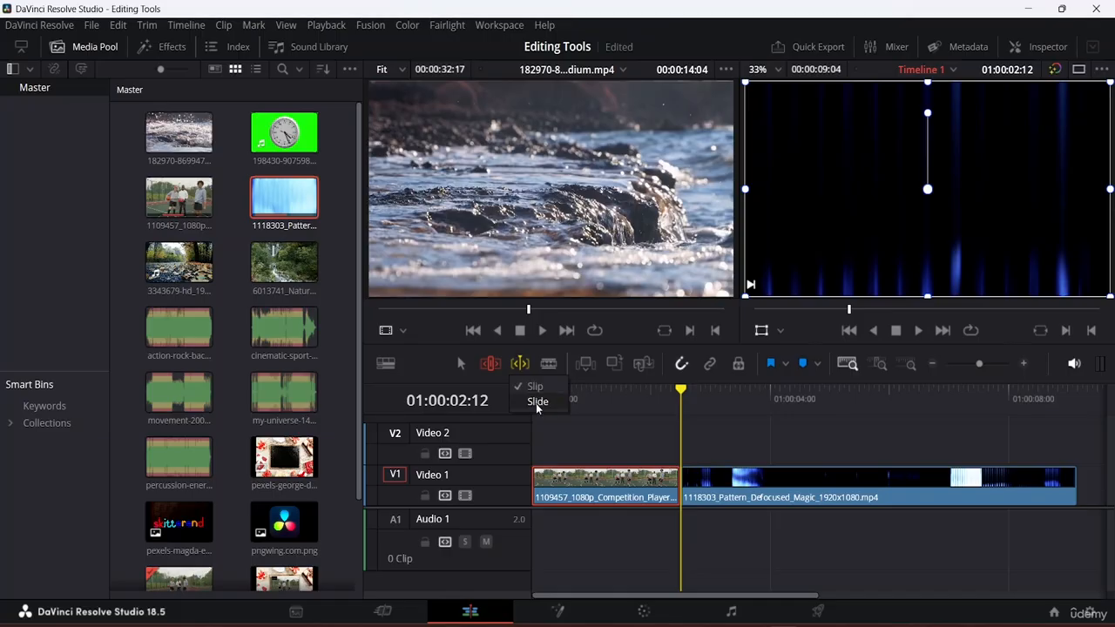
left_click(537, 401)
Try shifting the basketball clip with dynamic trimming active, return to Selection mode and toggle Dynamic Trim Mode off and on again
left_click_drag(649, 479, 858, 482)
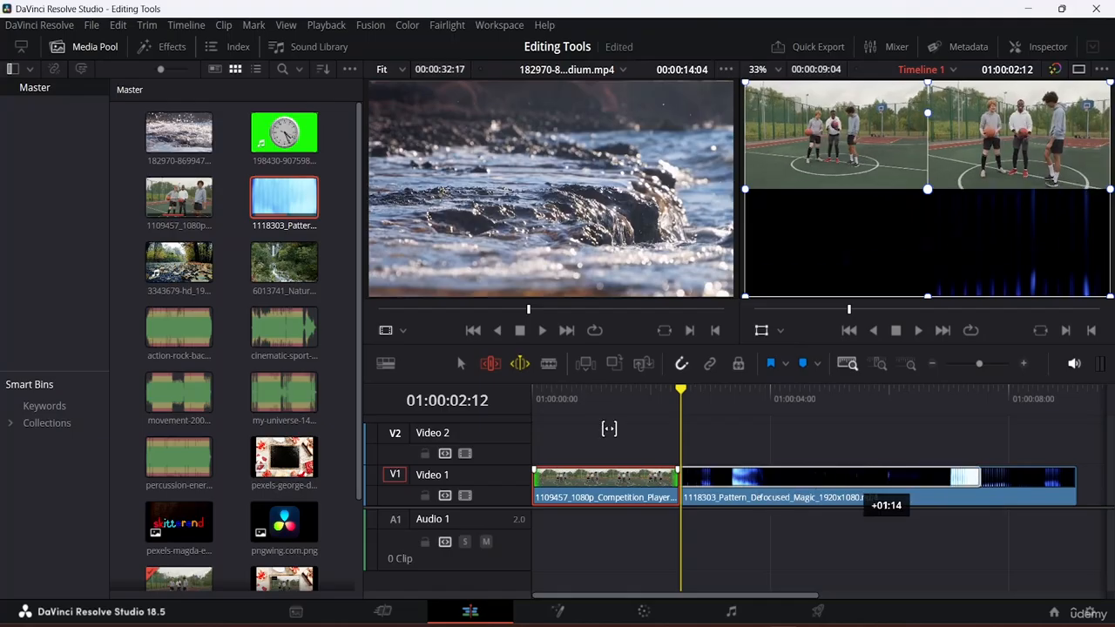
left_click_drag(608, 429, 600, 423)
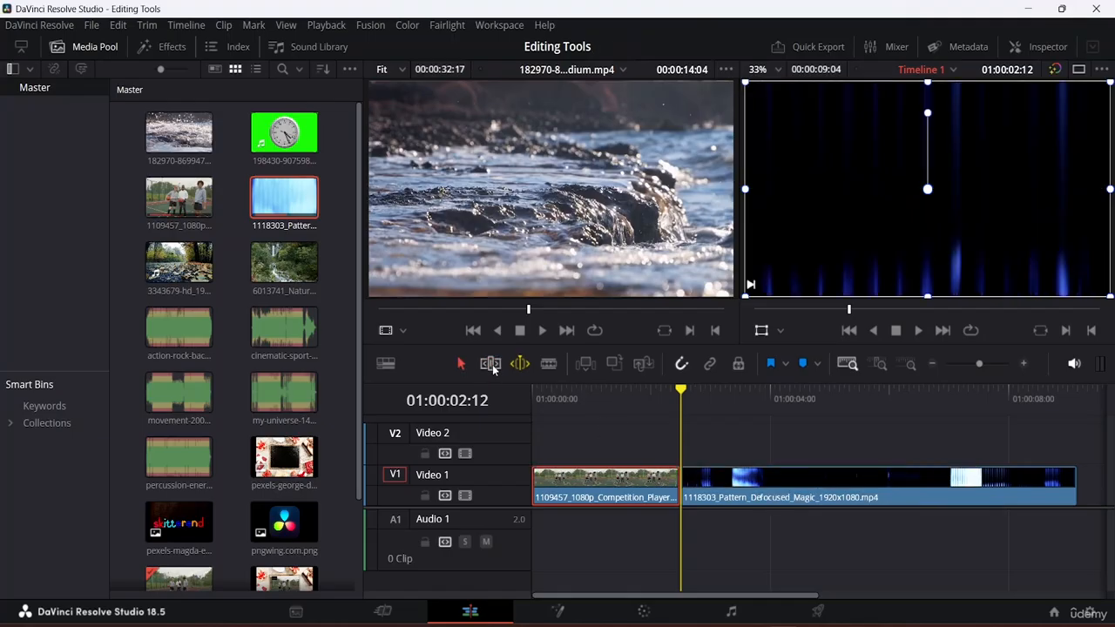
key("a")
left_click(520, 363)
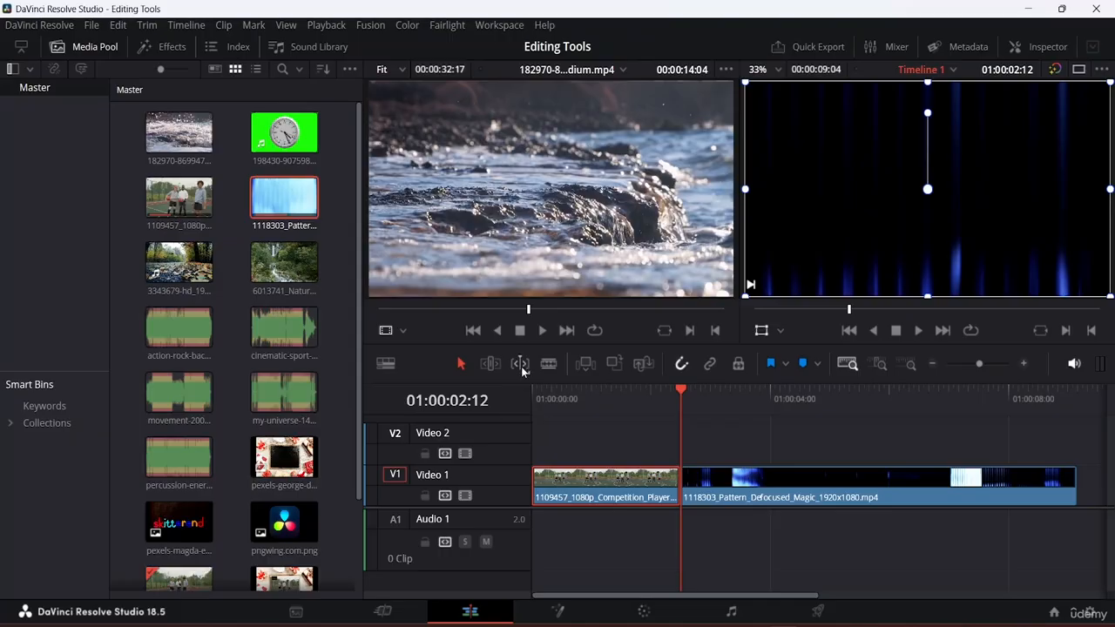
left_click(521, 365)
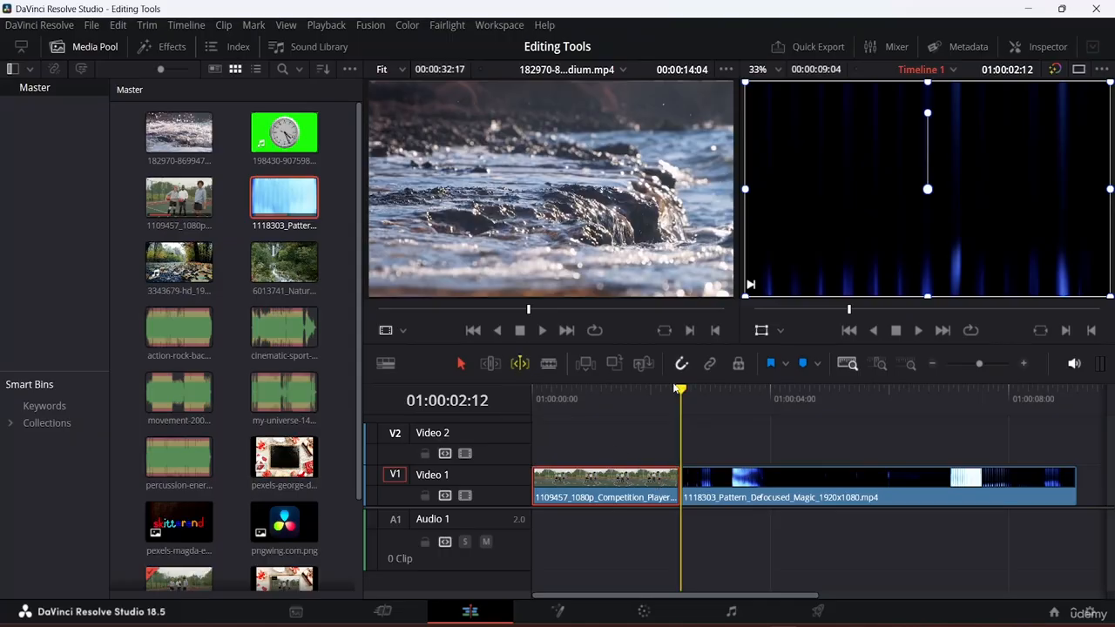
Place the 6013741 river clip on Video 2, starting just before the cut between the basketball and pattern clips
left_click(291, 223)
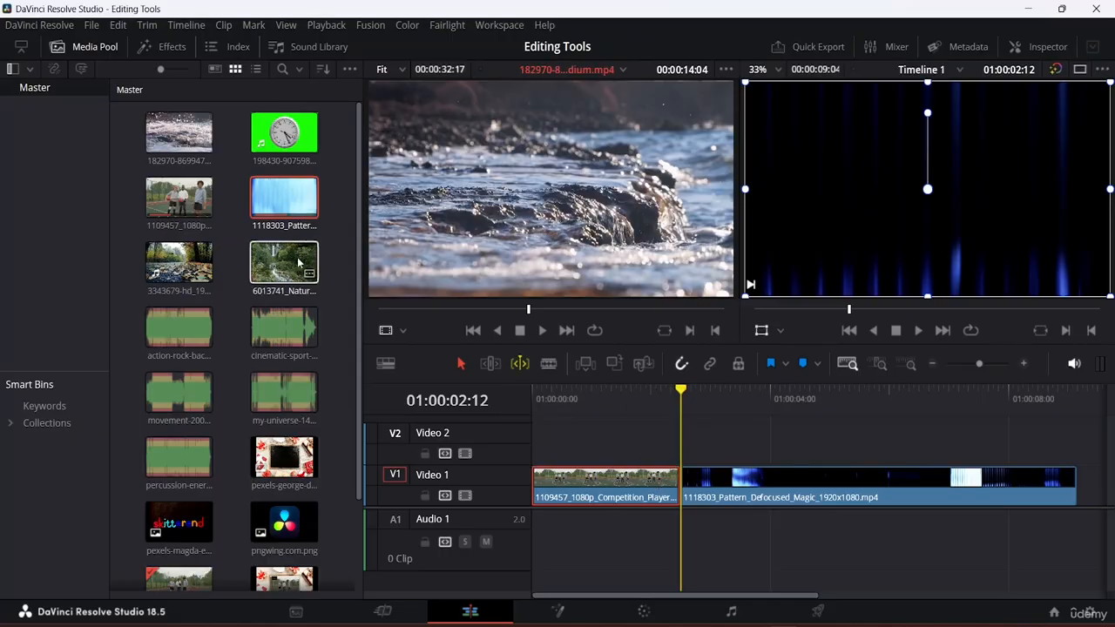
left_click_drag(299, 262, 658, 454)
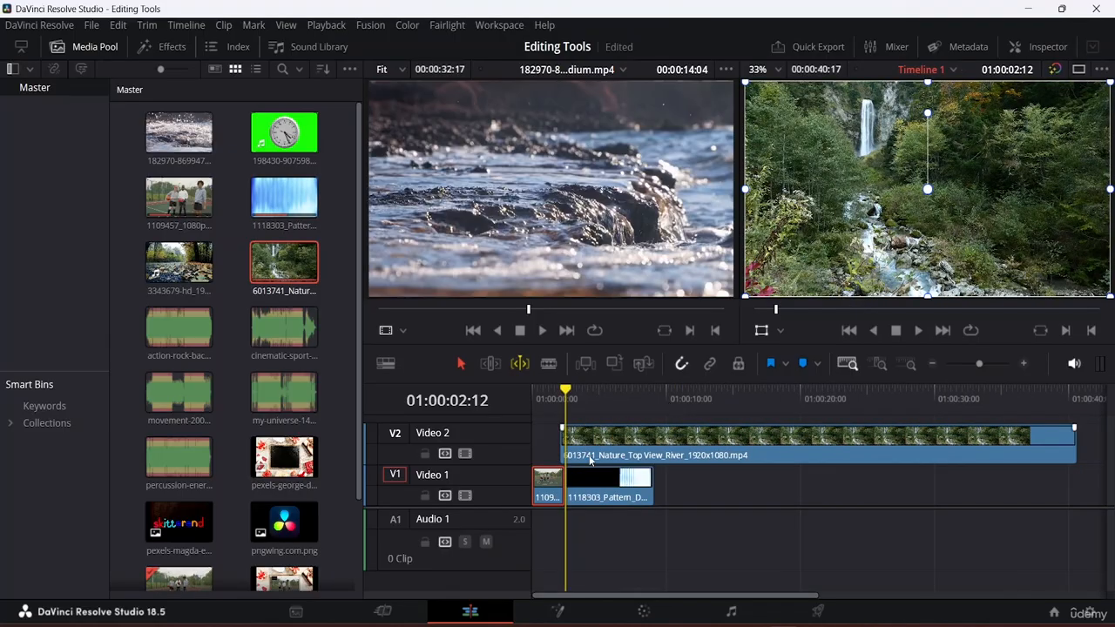
Split the river clip and the pattern clip below it with the Blade tool at 01:00:04:09 and 01:00:06:19
left_click_drag(566, 389, 590, 399)
left_click(549, 363)
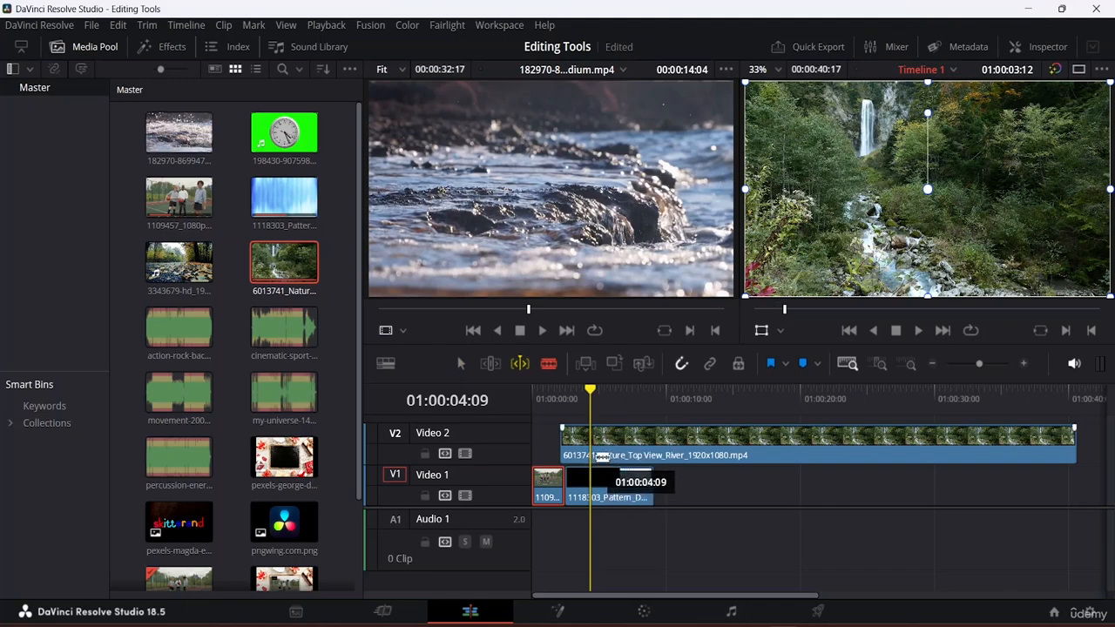
left_click(592, 444)
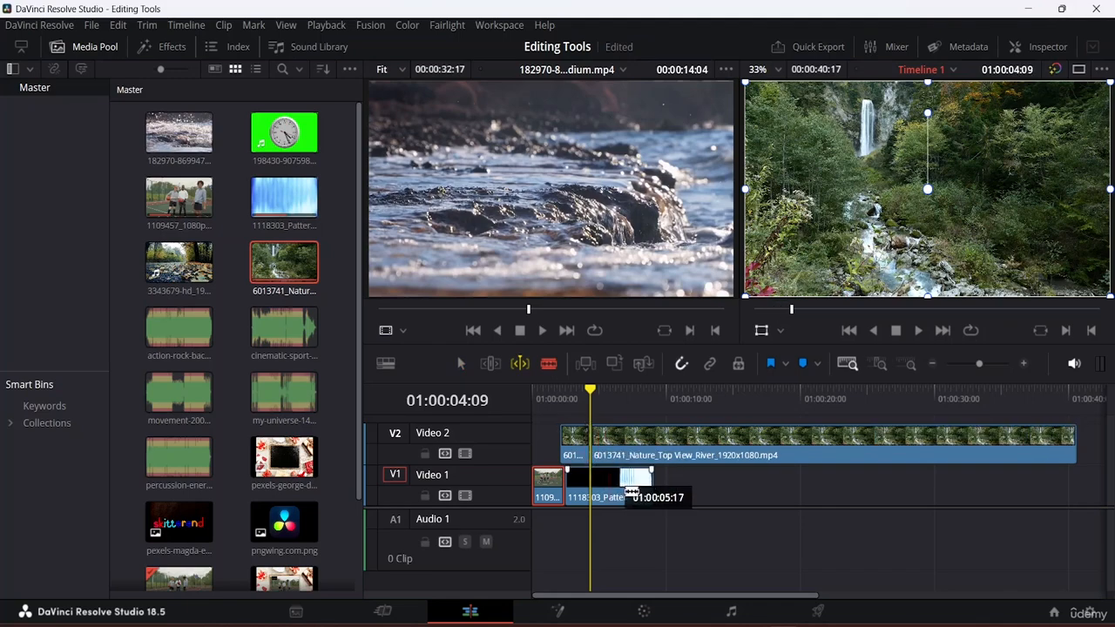
left_click(591, 492)
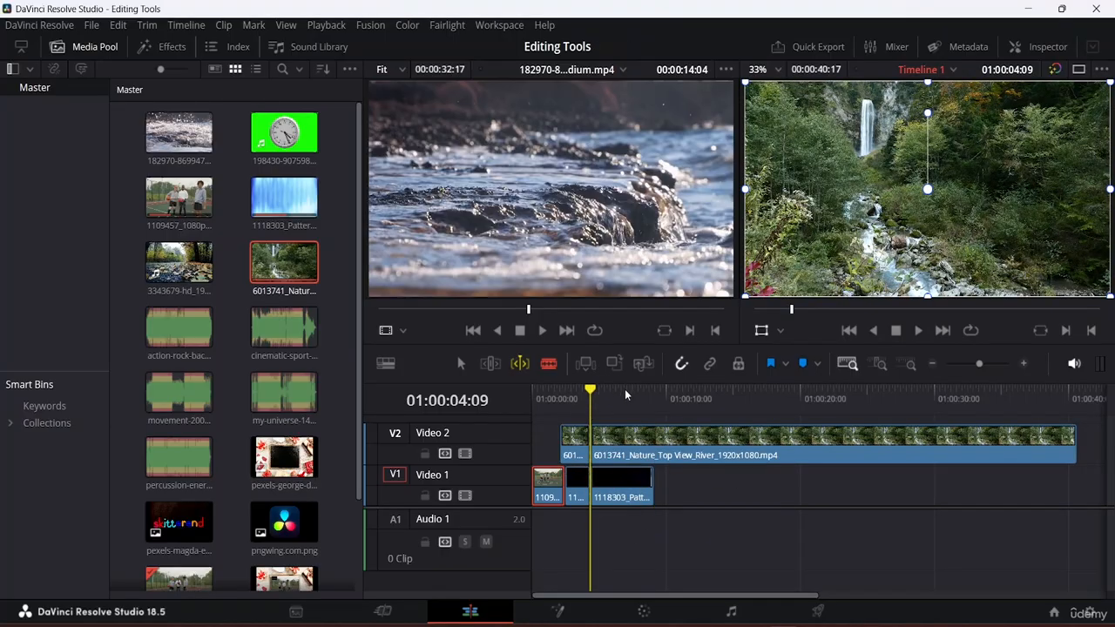
left_click_drag(590, 391, 622, 396)
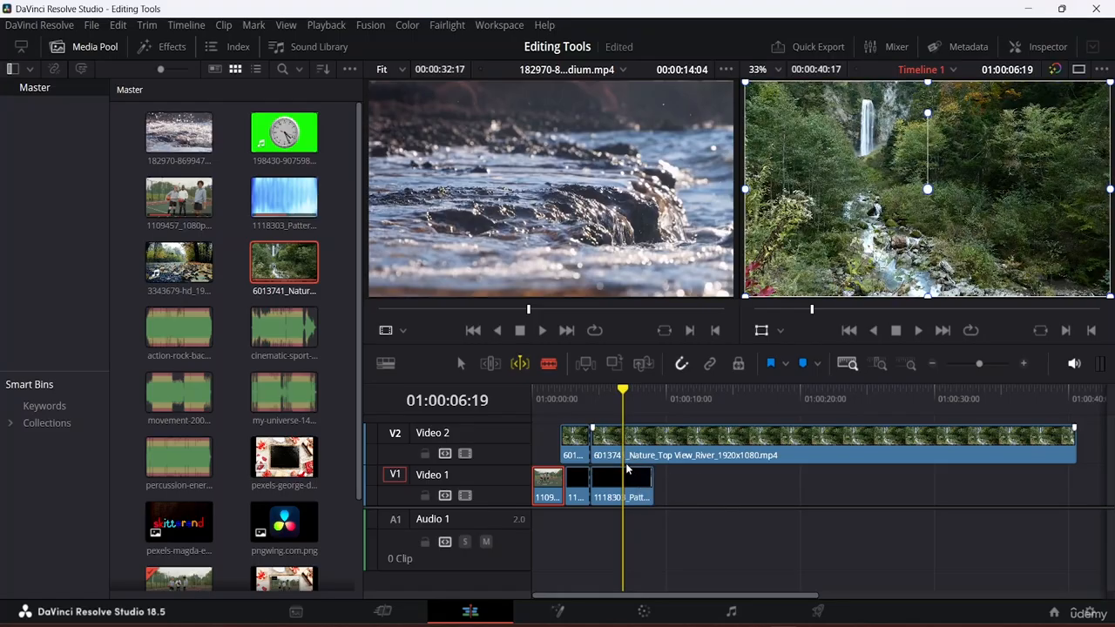
left_click(627, 458)
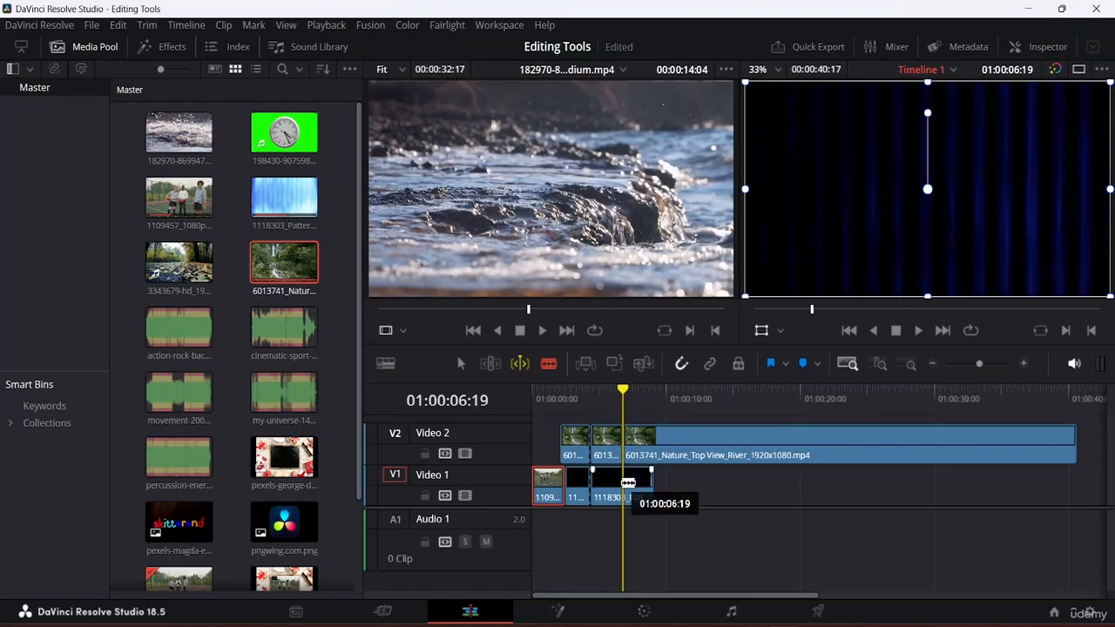
left_click(627, 484)
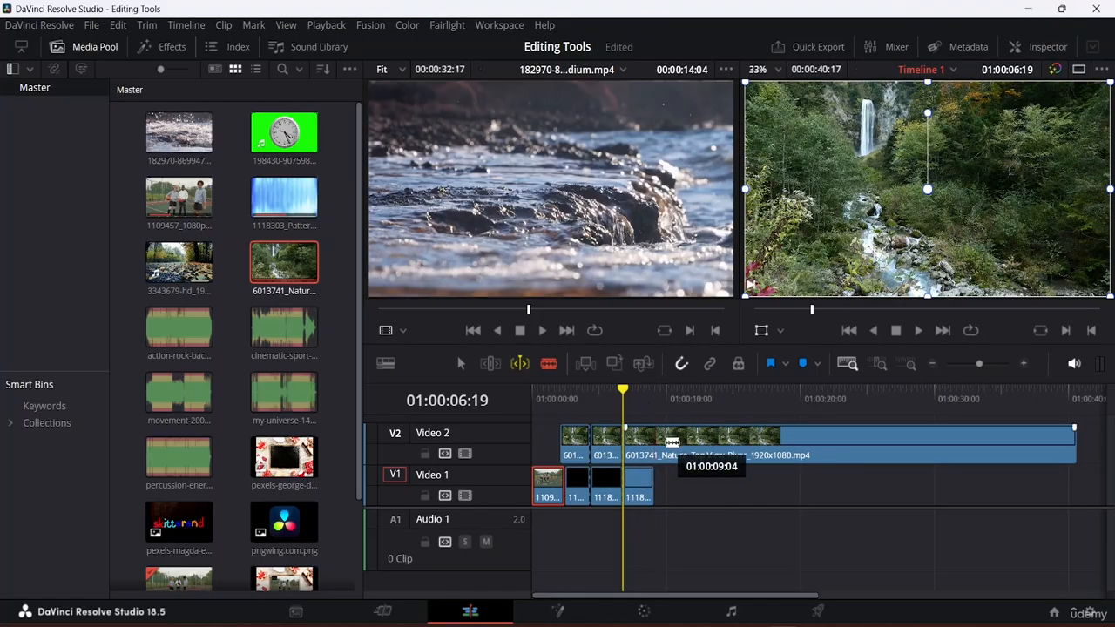